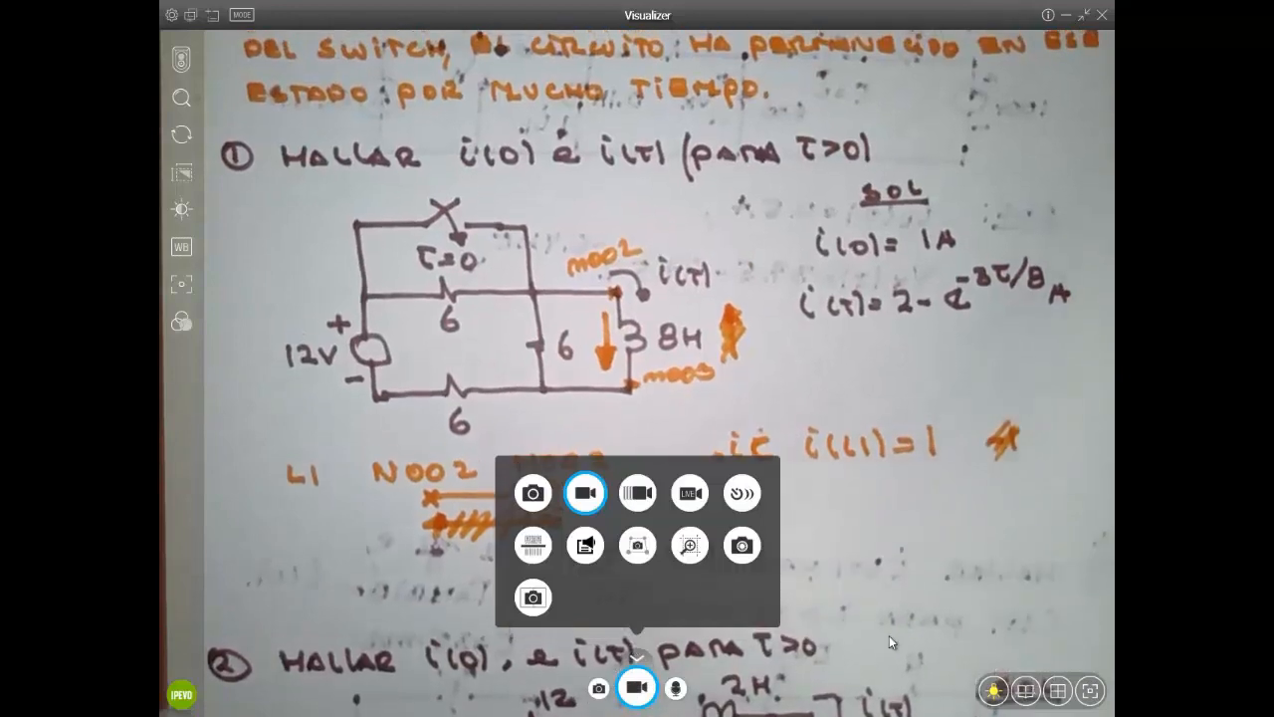
Leave the IPEVO Visualizer camera view and return to the Draft1 RL switch schematic
click(973, 433)
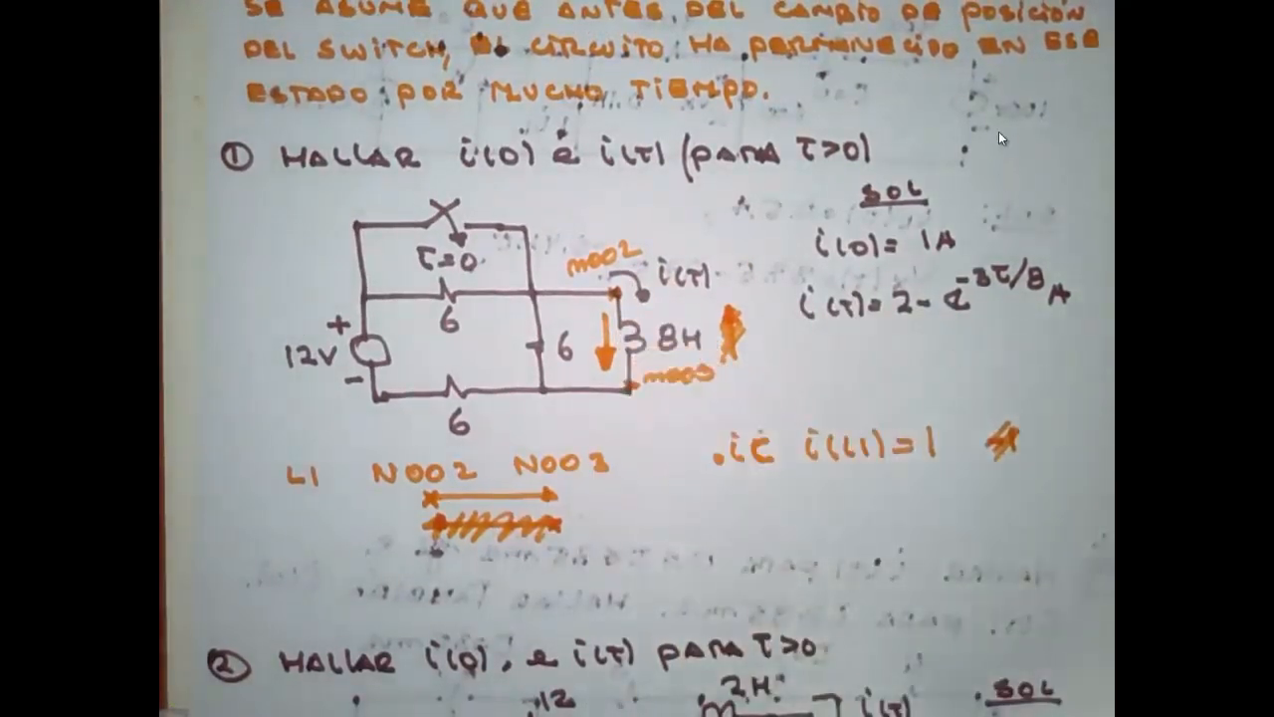
click(1072, 43)
click(1066, 16)
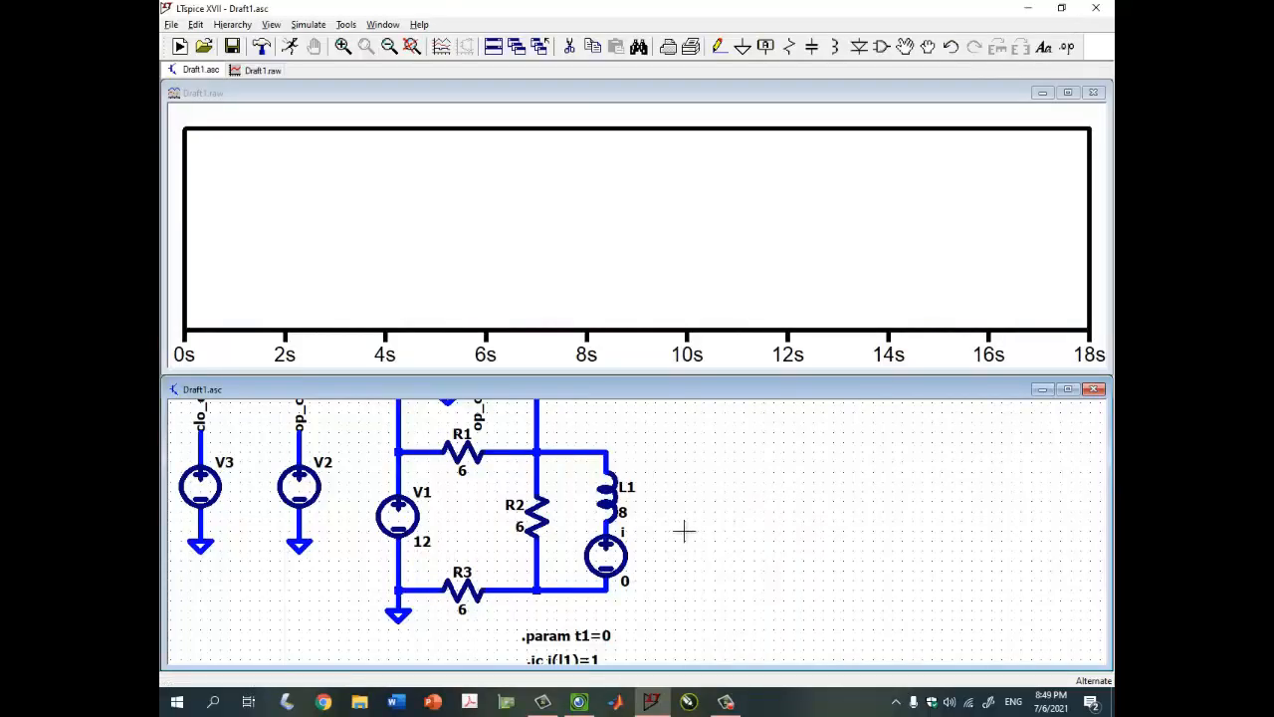
Plot I(I) rising from 1 A toward 2 A, maximize the waveform pane, then minimize LTspice
click(613, 538)
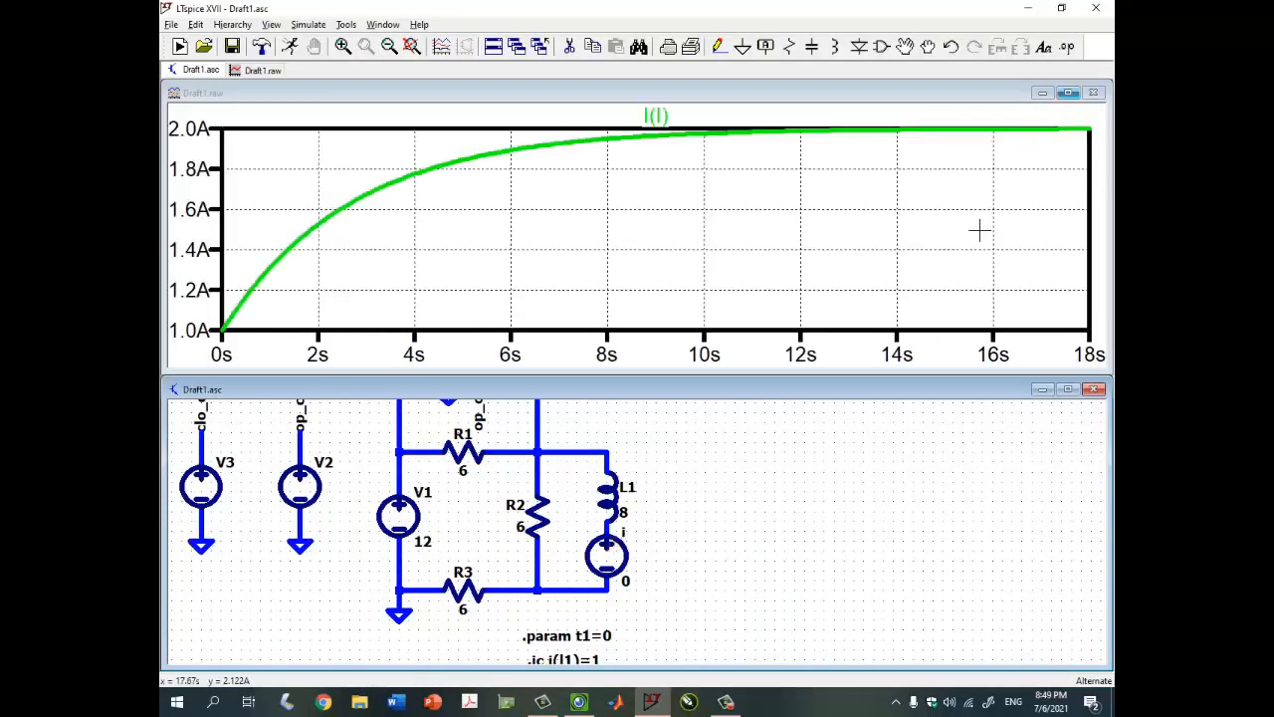
click(1067, 92)
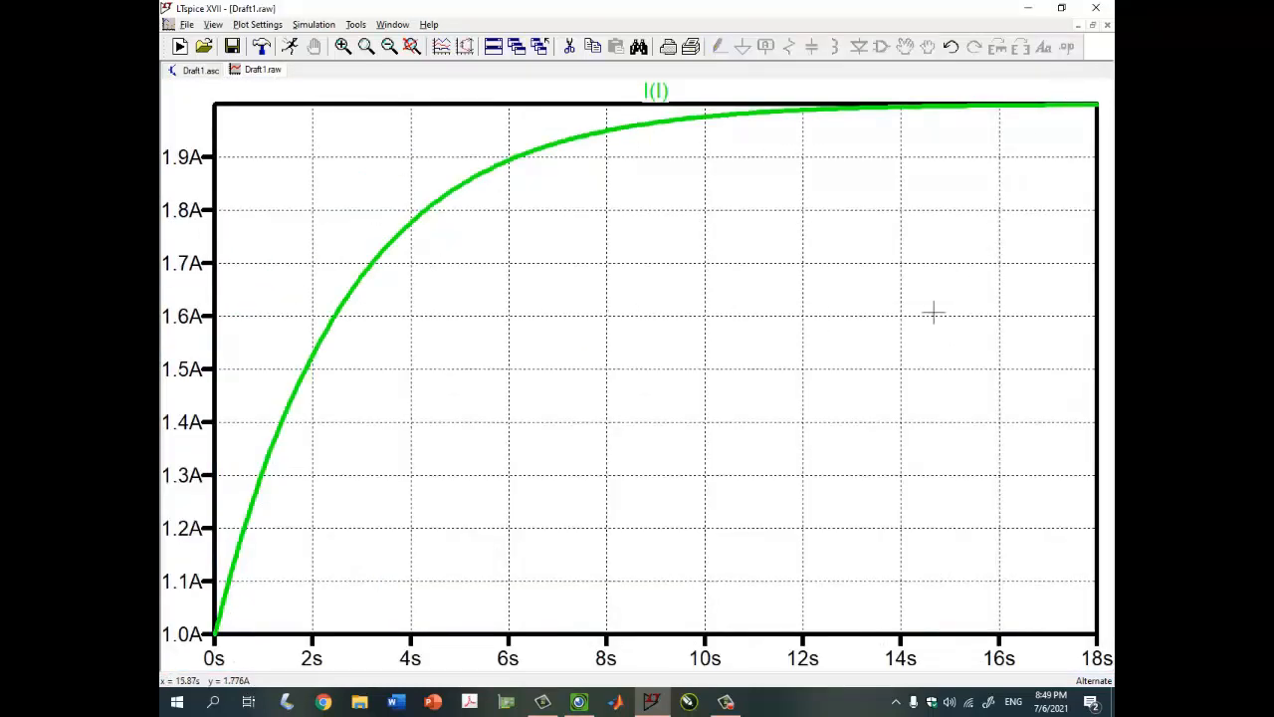
click(1033, 13)
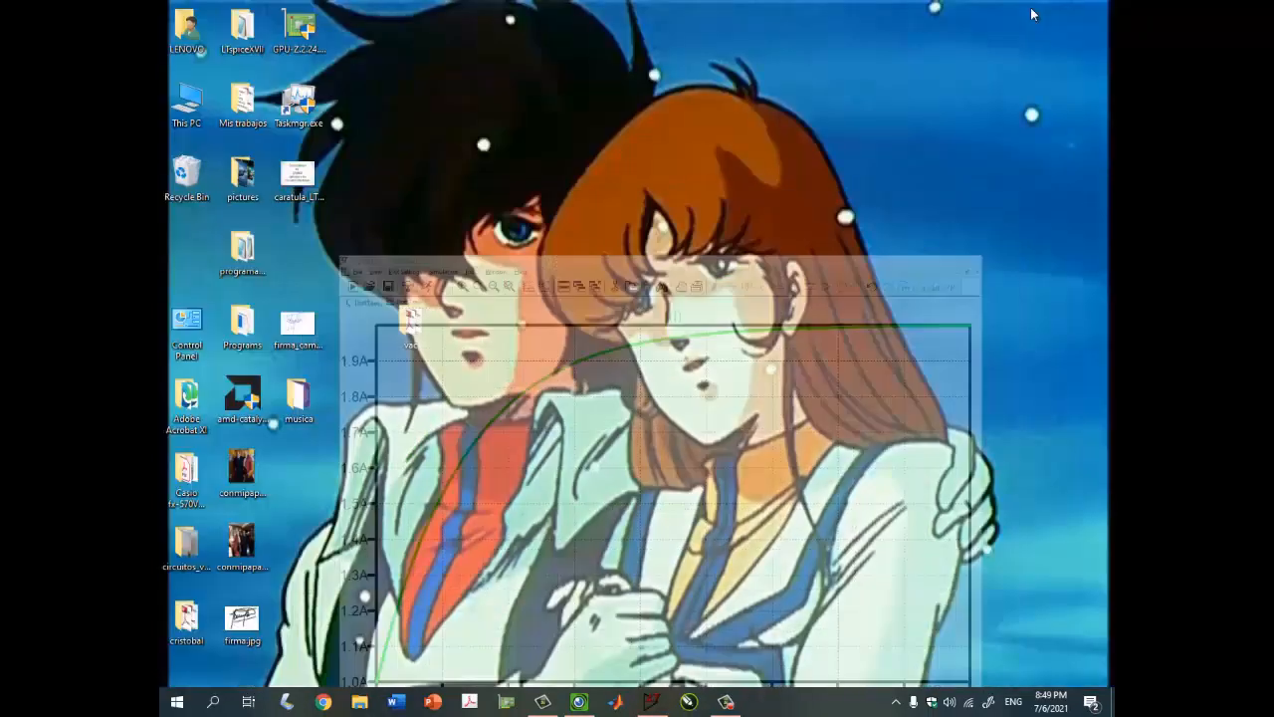
Review the handwritten problem 1 solution in Visualizer, then switch back to the LTspice I(I) plot
click(579, 702)
click(892, 456)
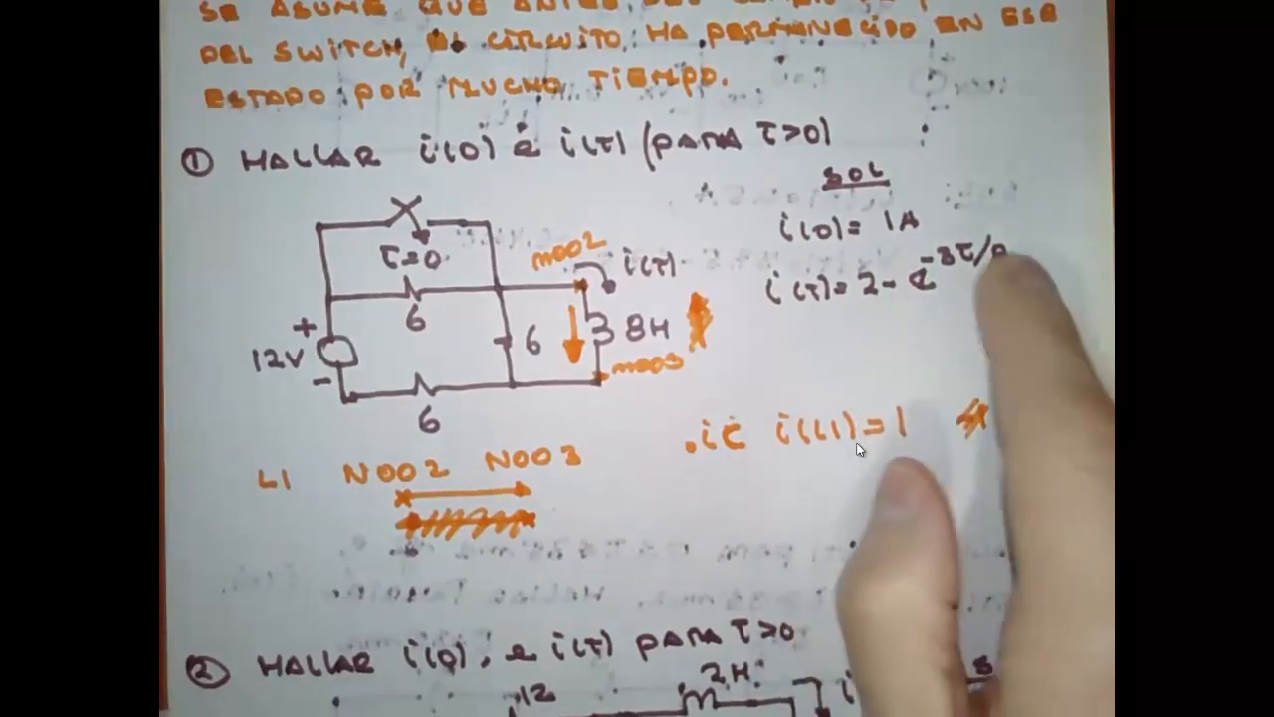
click(881, 432)
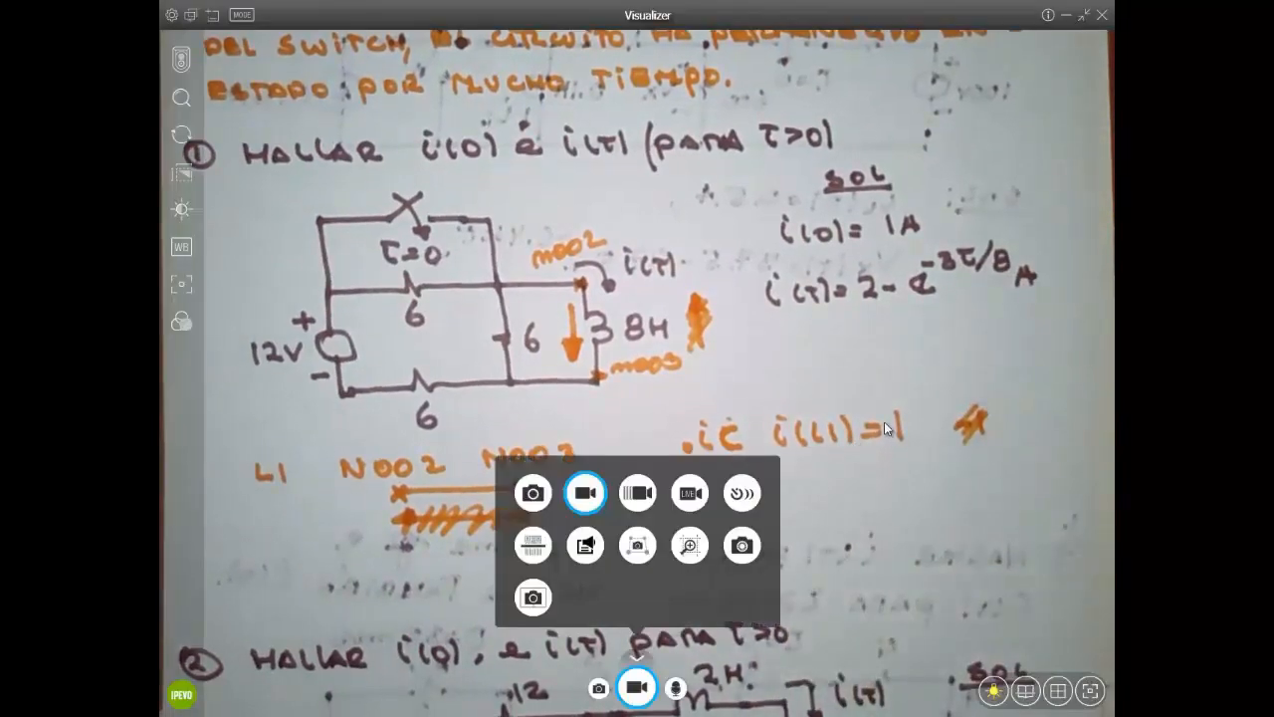
click(887, 428)
double_click(887, 428)
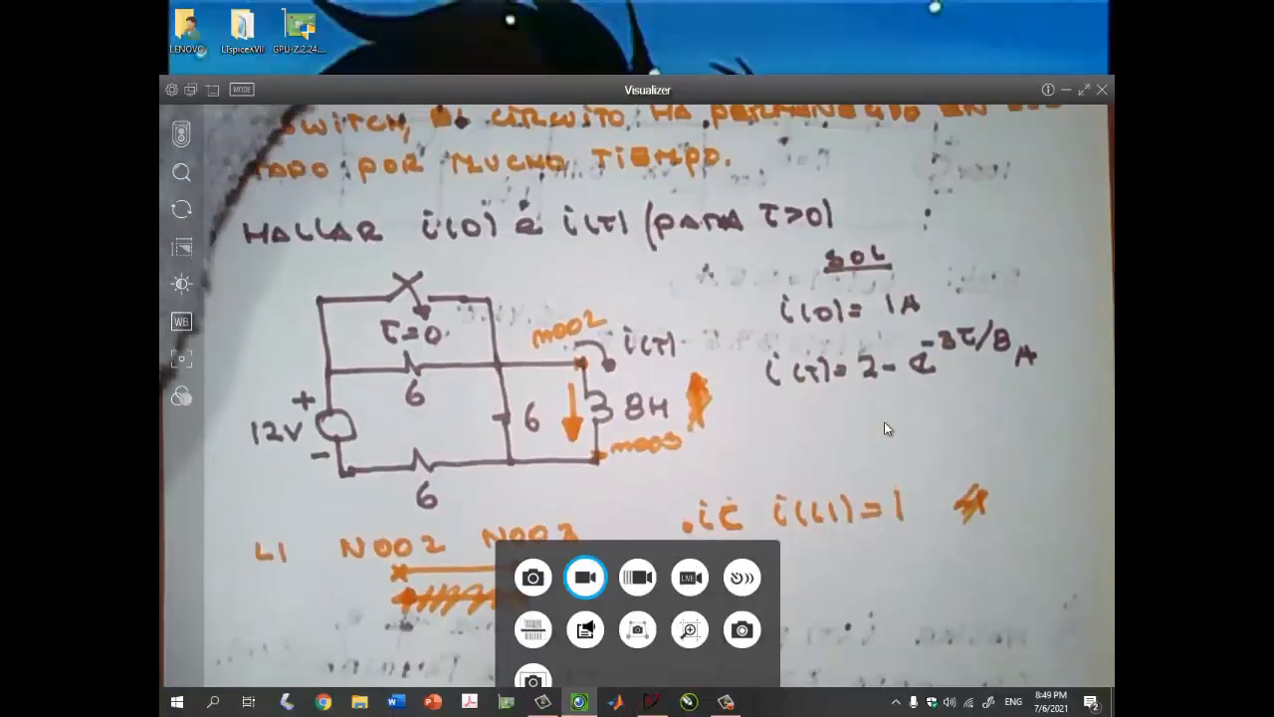
click(885, 424)
click(885, 424)
click(885, 424)
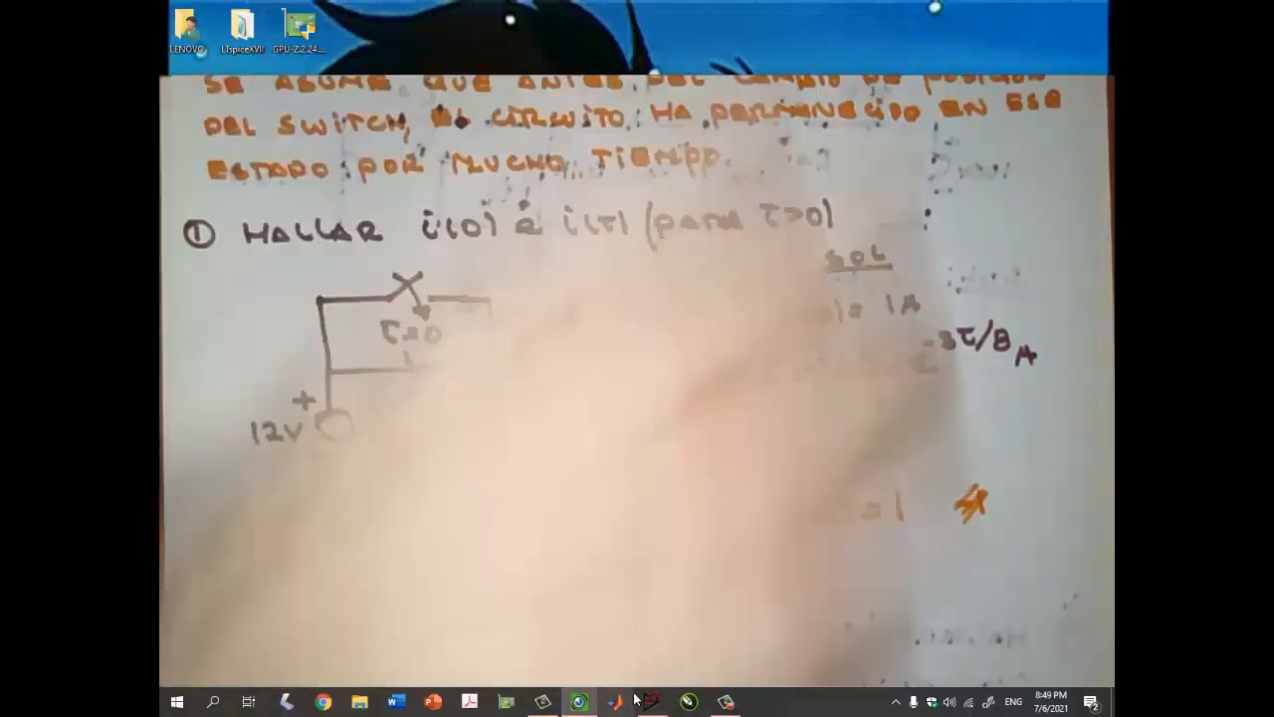
click(649, 701)
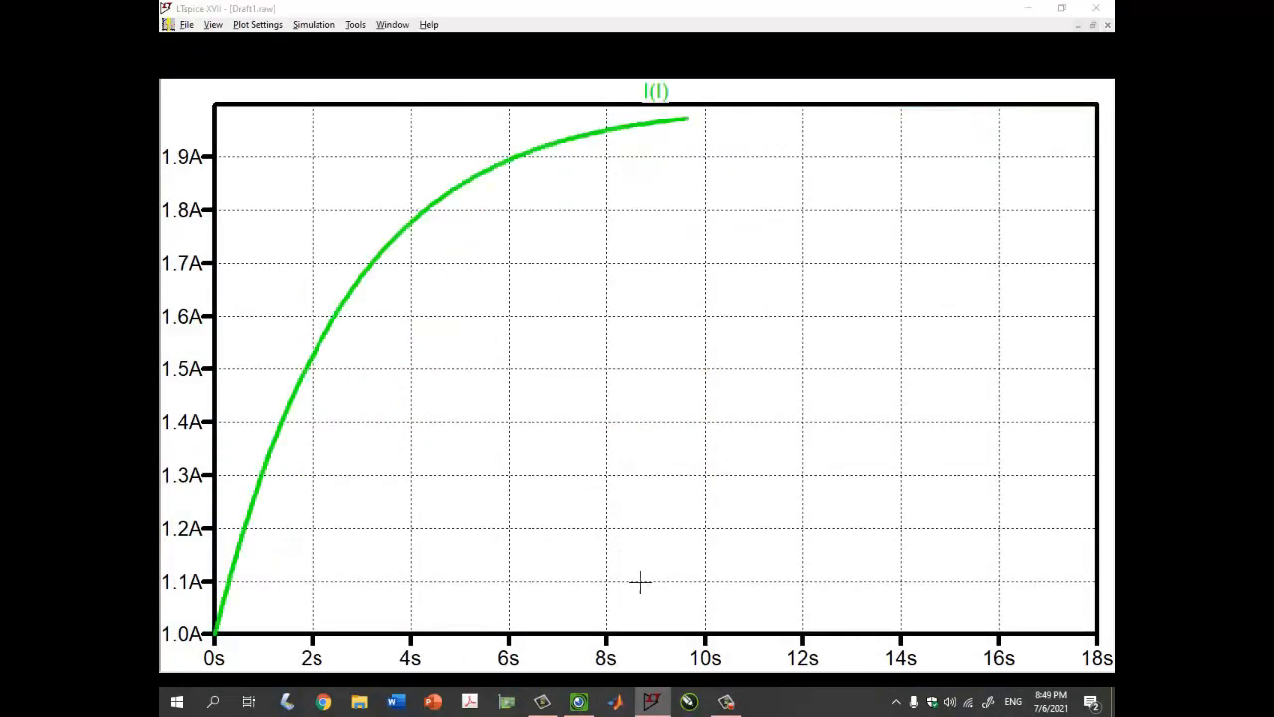
Recheck the notes in Visualizer, then open the context menu on the I(I) waveform plot
right_click(654, 701)
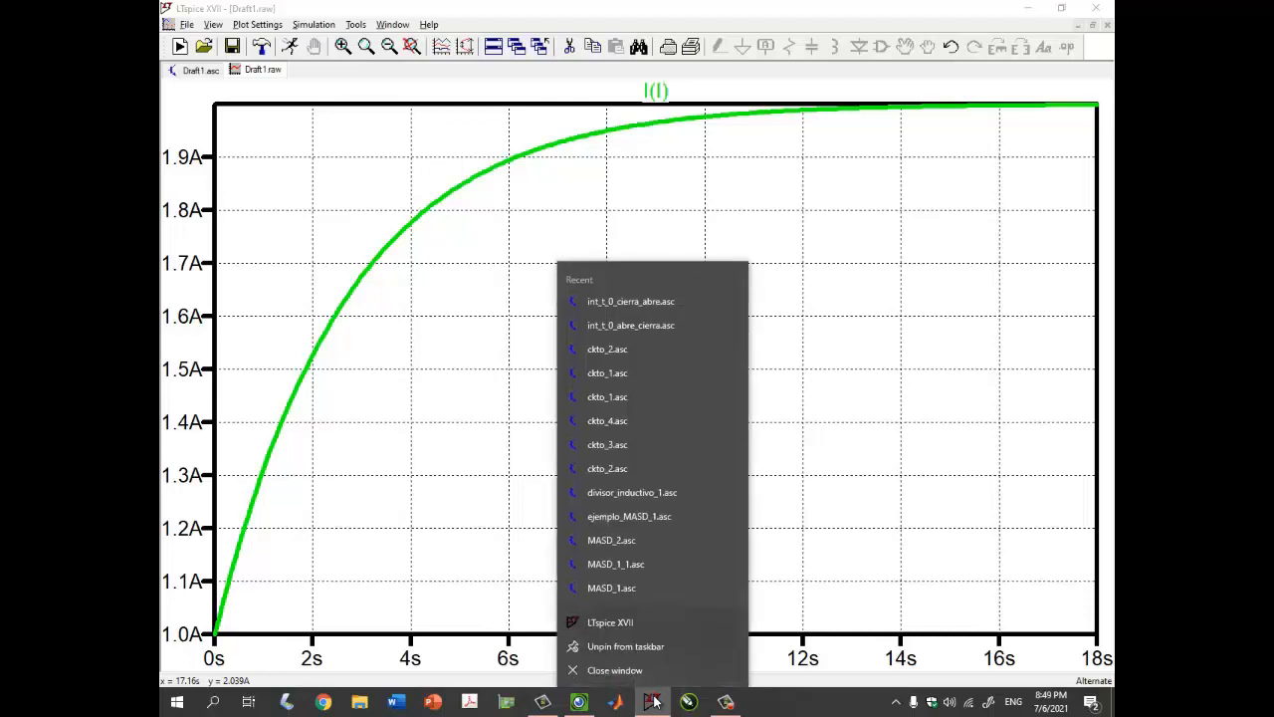
click(581, 702)
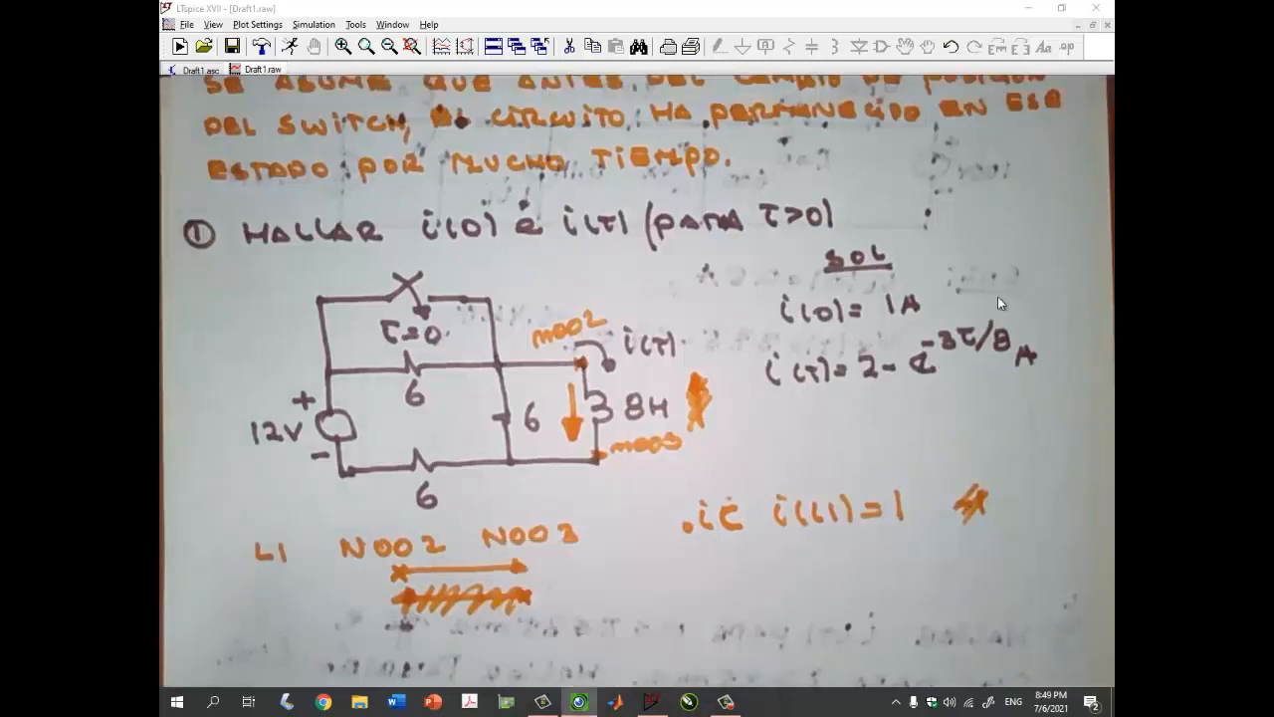
click(1070, 84)
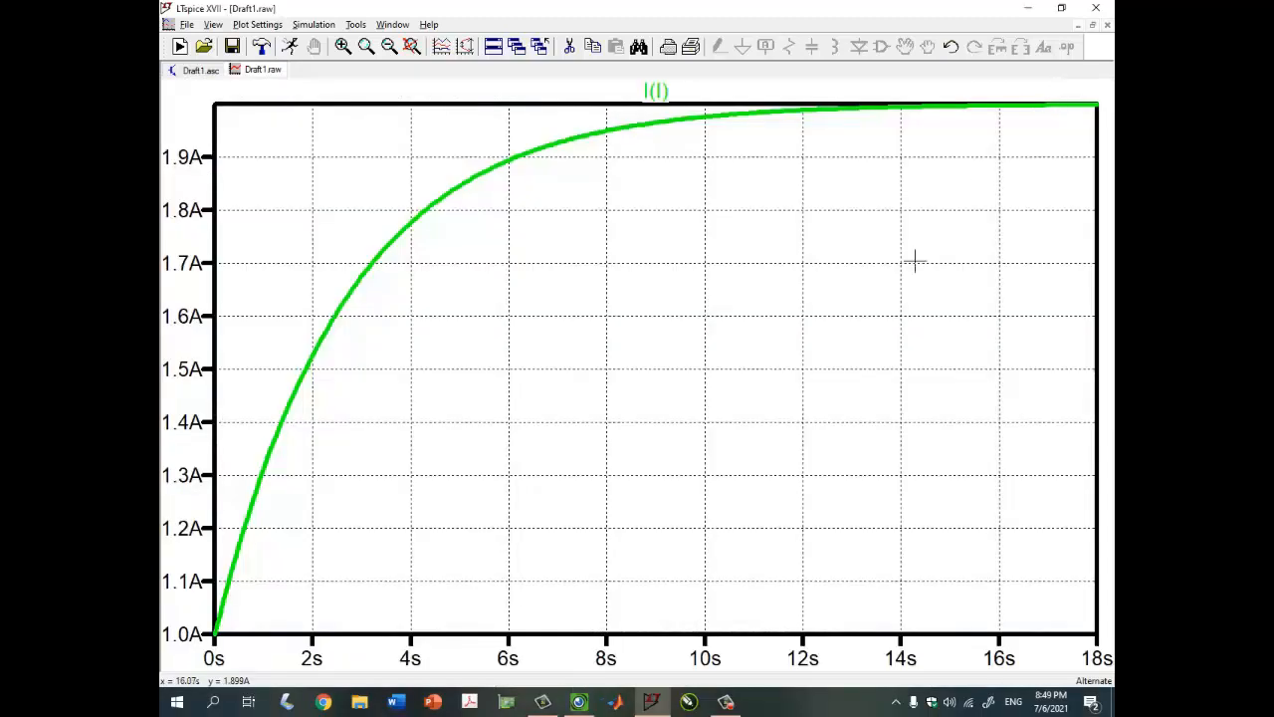
right_click(609, 296)
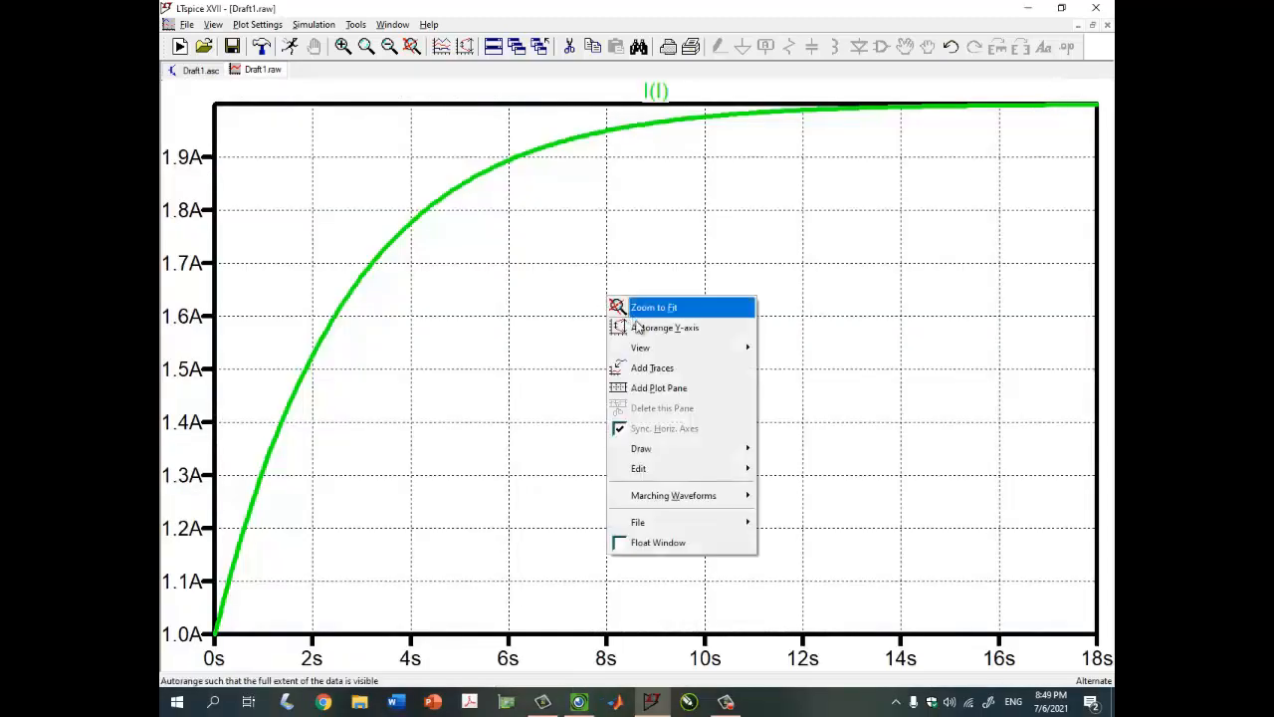
Add the trace 2-exp(-3*time/8) over I(I) and restore the plot window size
click(658, 375)
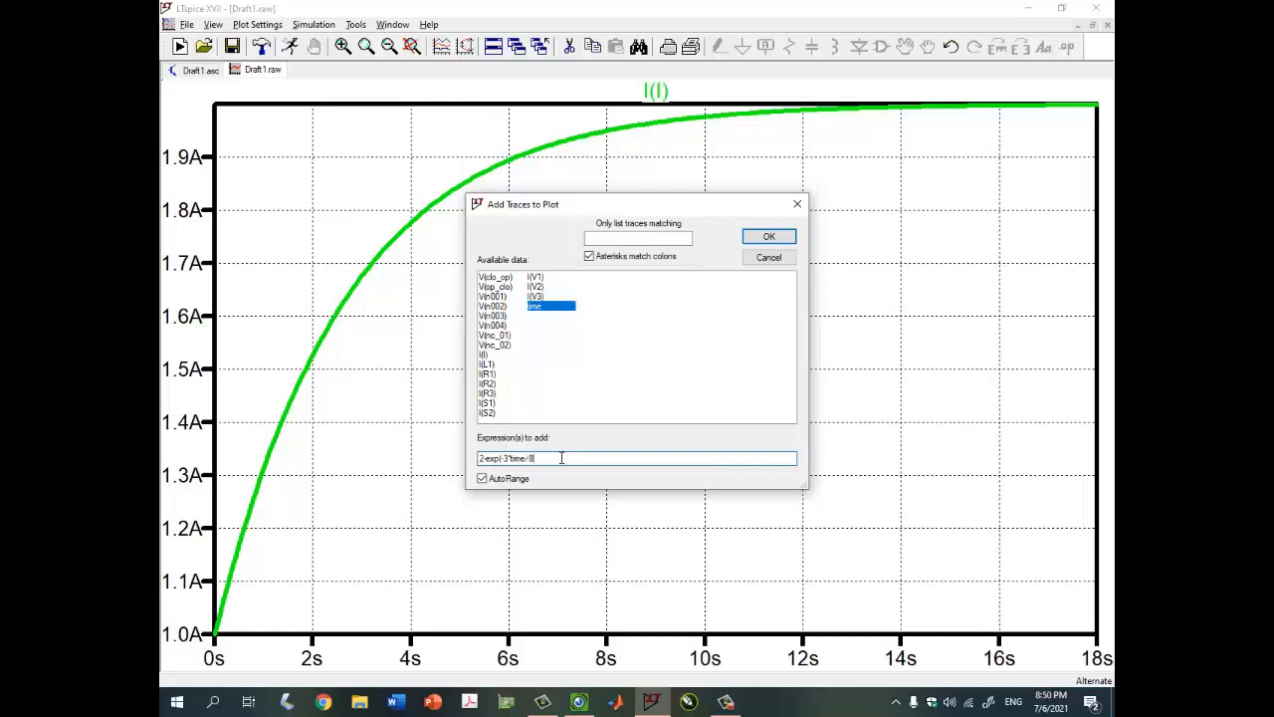
key(Return)
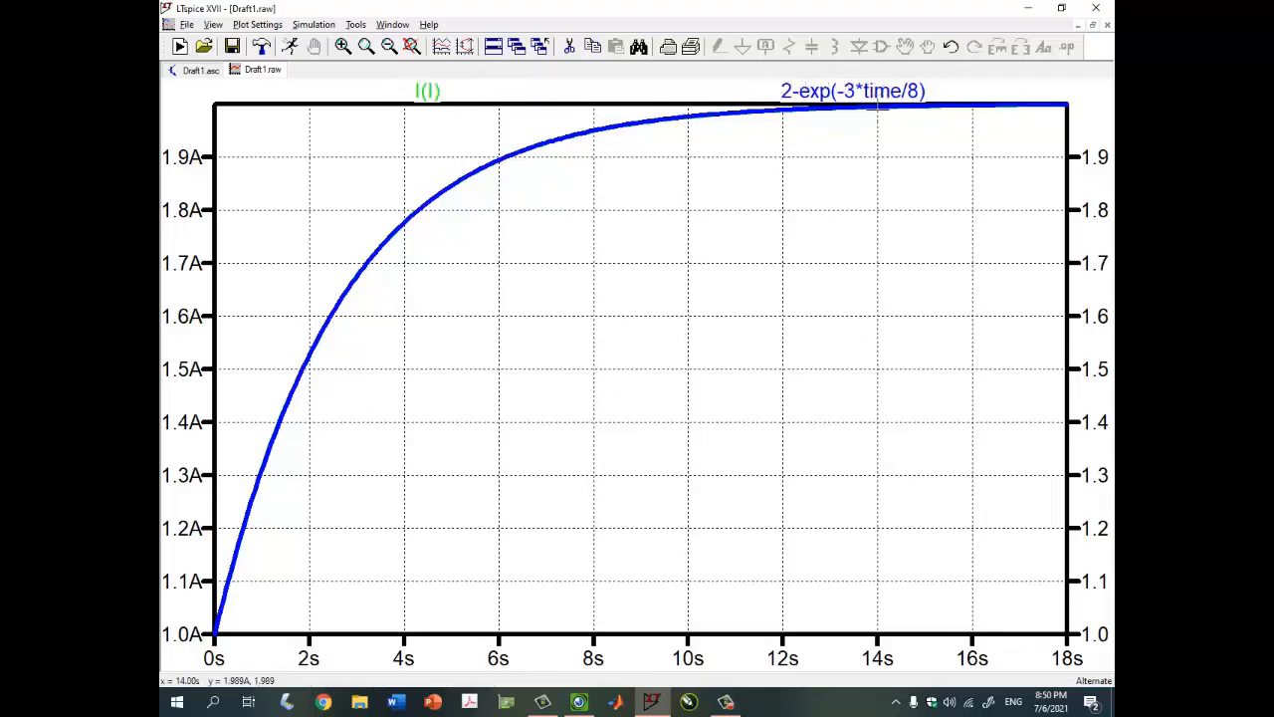
click(1093, 25)
Read the second problem with its 5 A source in the Visualizer notes
click(785, 567)
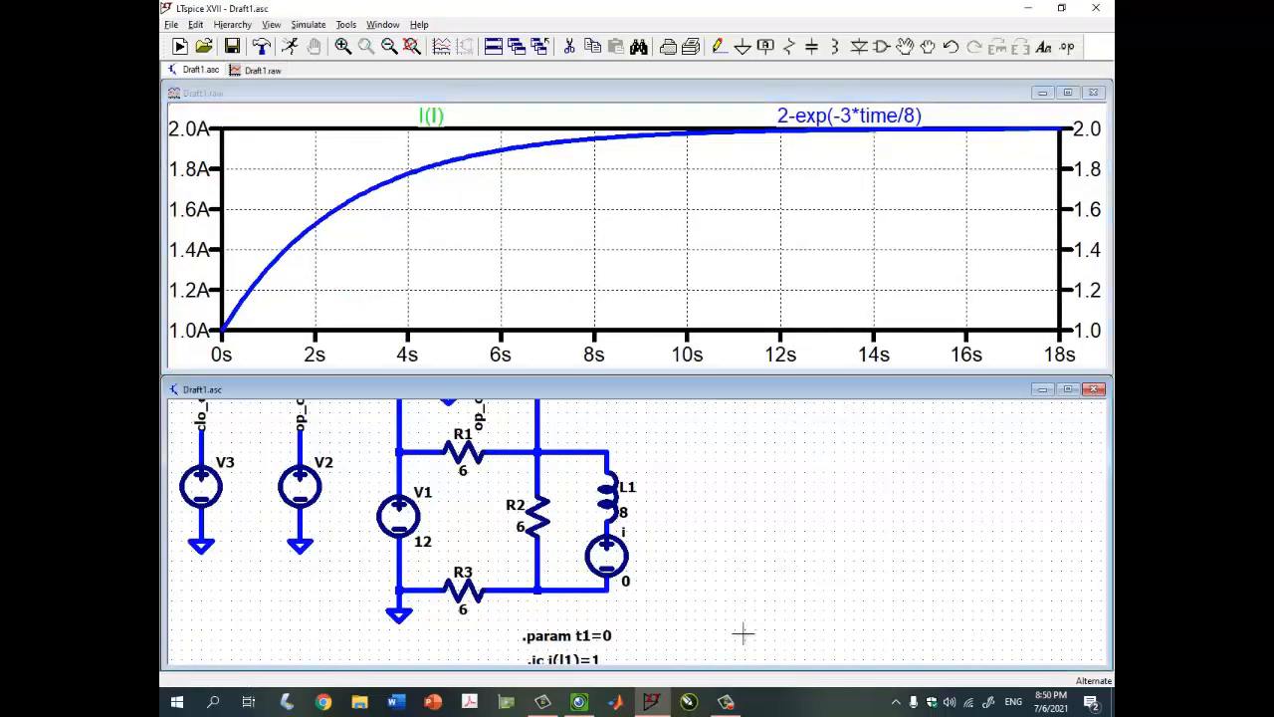
click(579, 701)
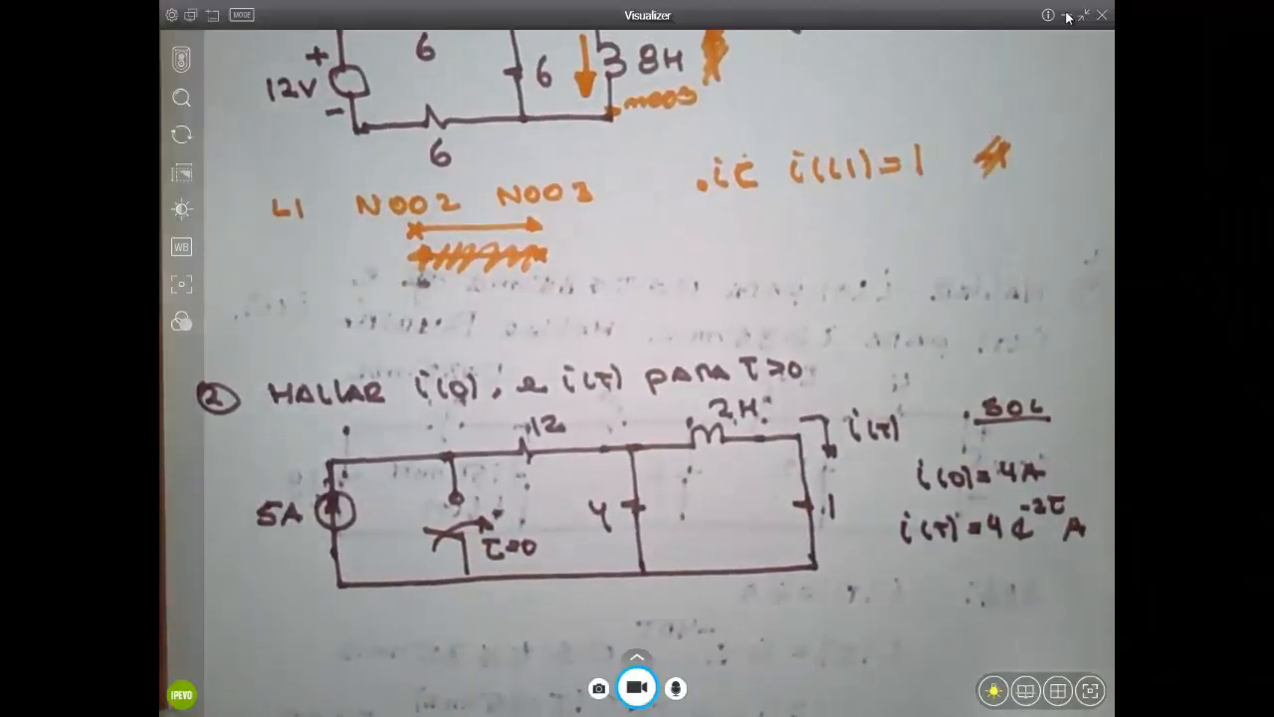
click(1067, 16)
Close the Draft1.raw waveform window, maximize Draft1.asc and pan the whole circuit into view
click(1093, 93)
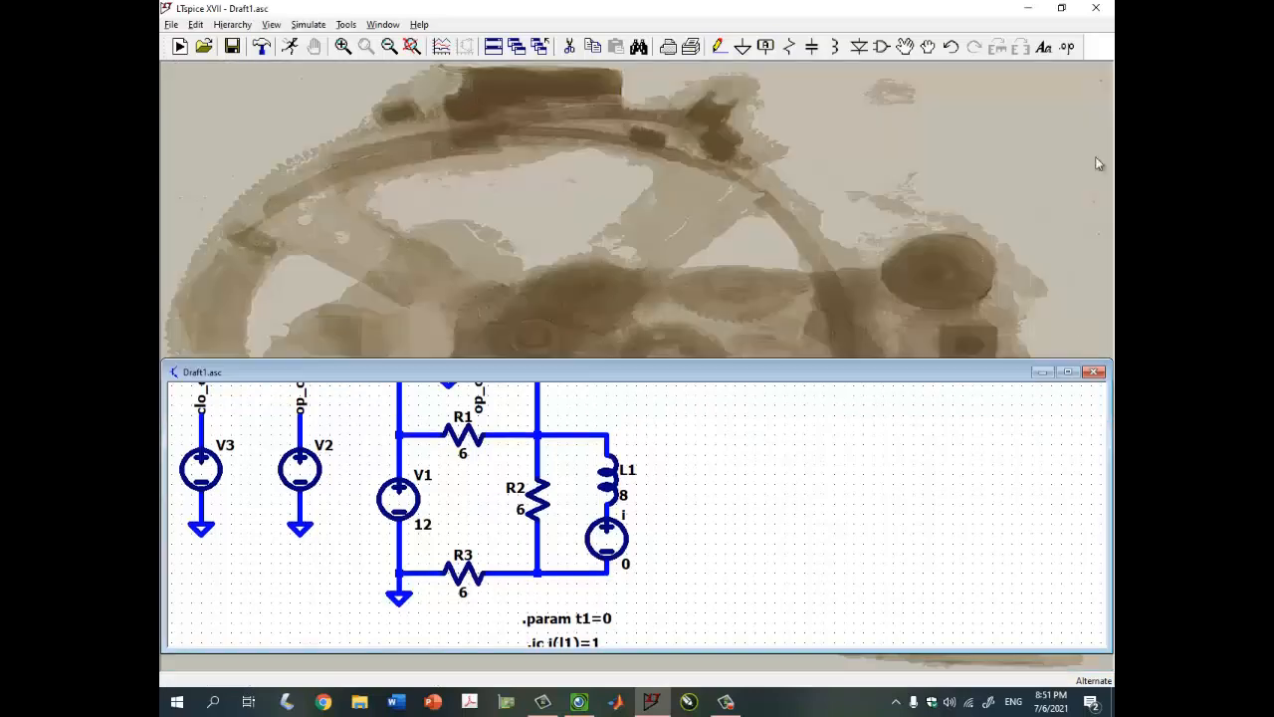
click(1067, 373)
drag(746, 281, 787, 324)
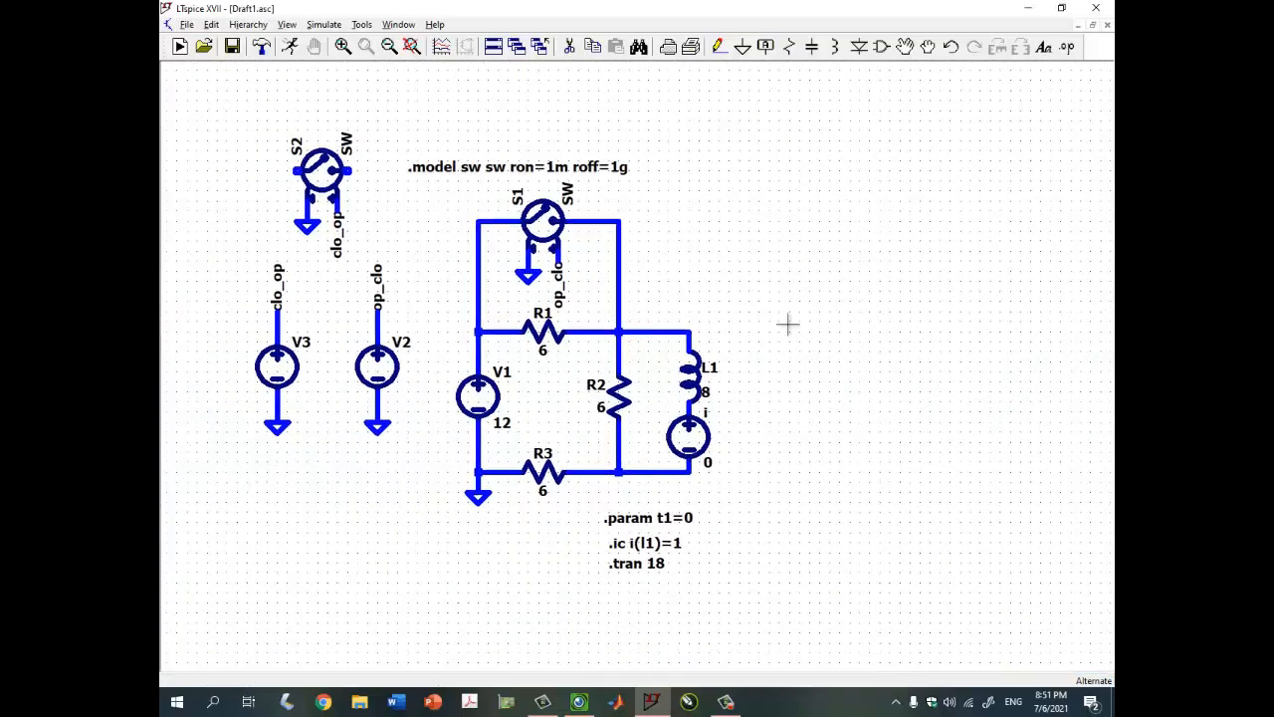
Save the schematic as ckto_3.asc in the circuitos_RL folder, then bring up the notes
click(189, 25)
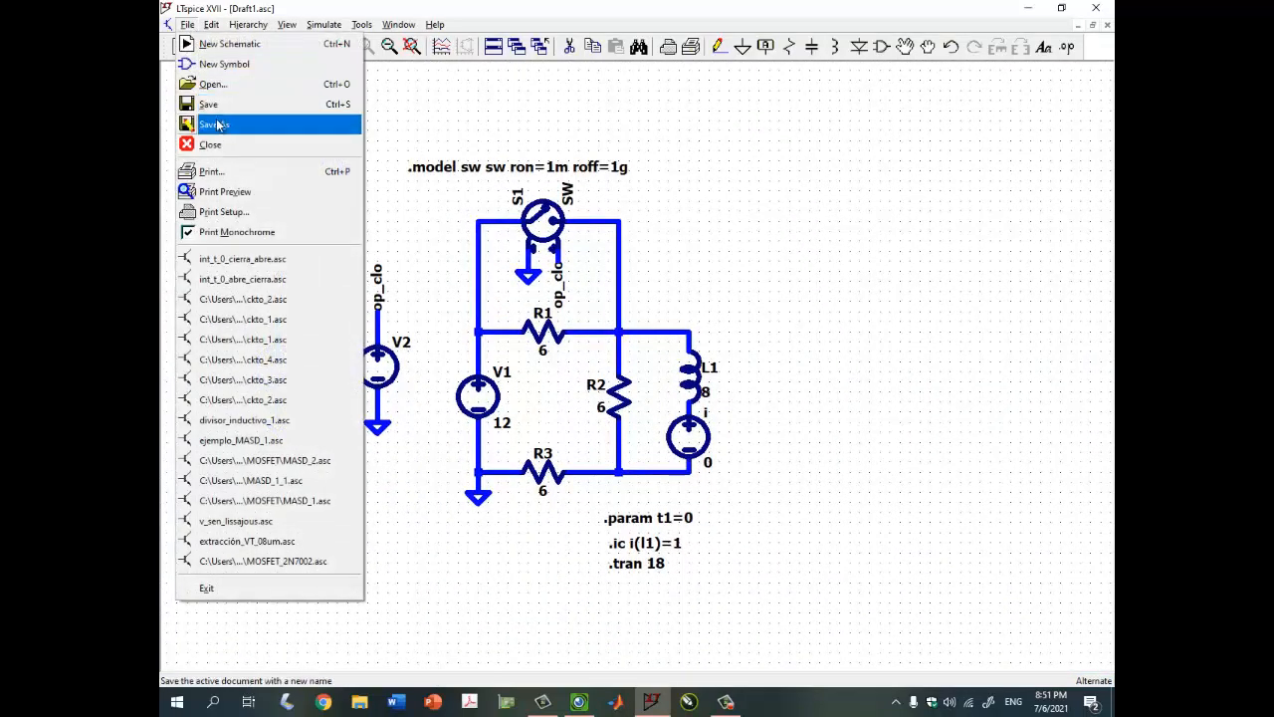
click(221, 123)
click(517, 190)
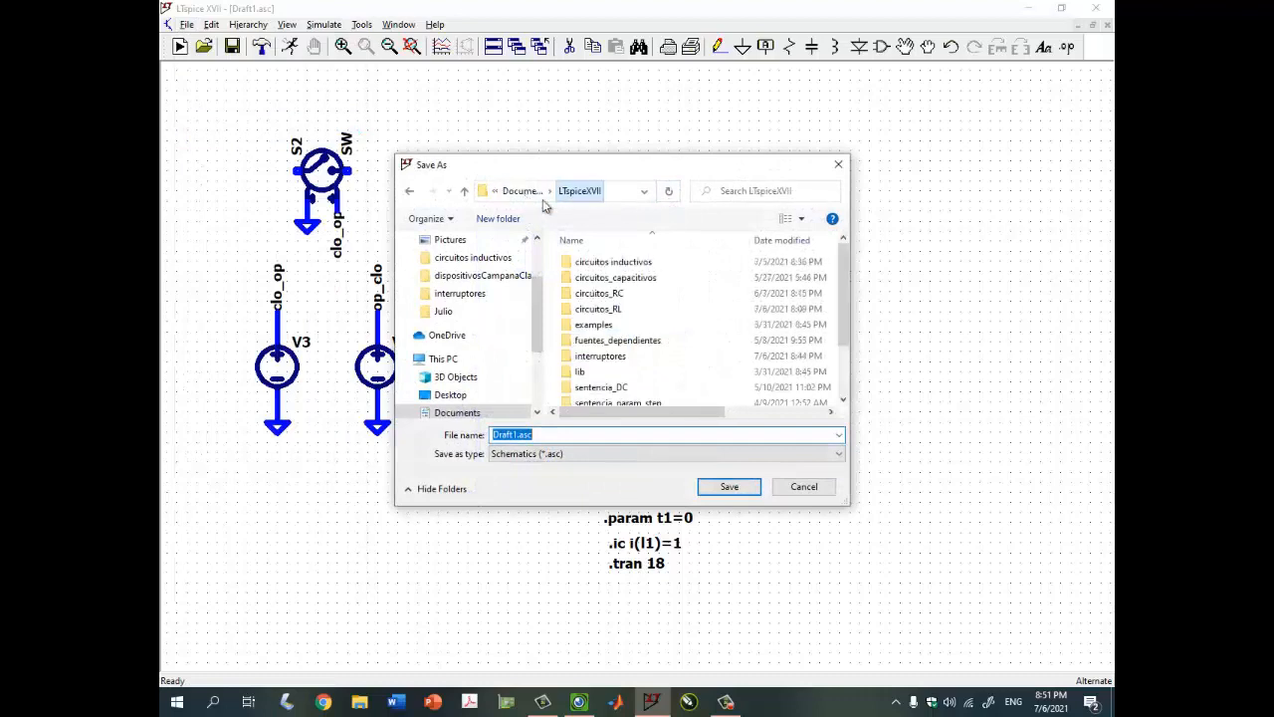
click(614, 310)
double_click(614, 309)
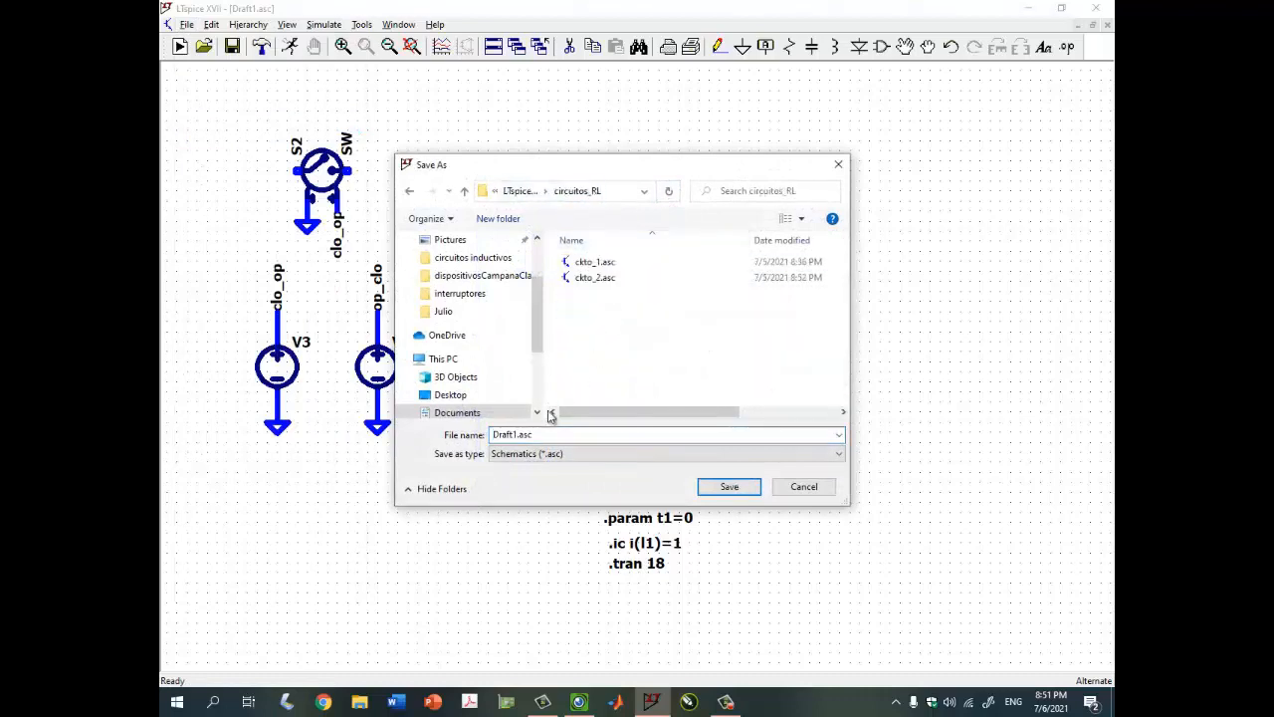
click(594, 277)
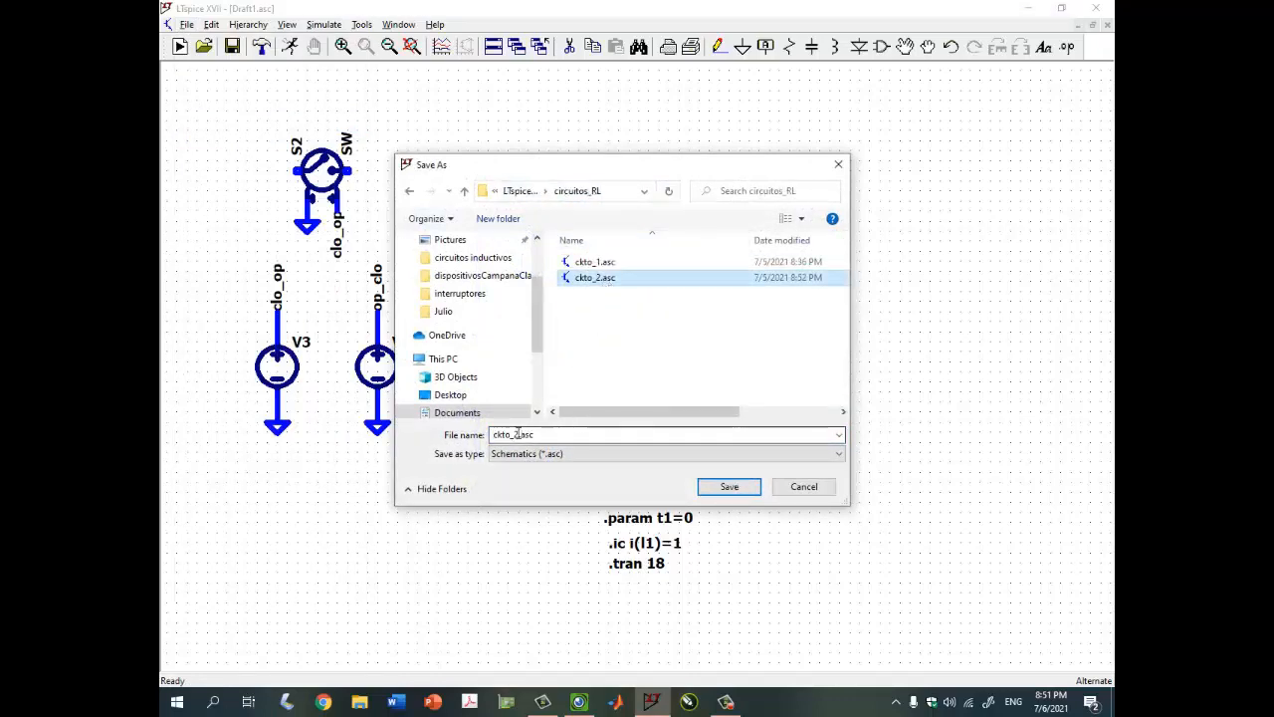
double_click(518, 434)
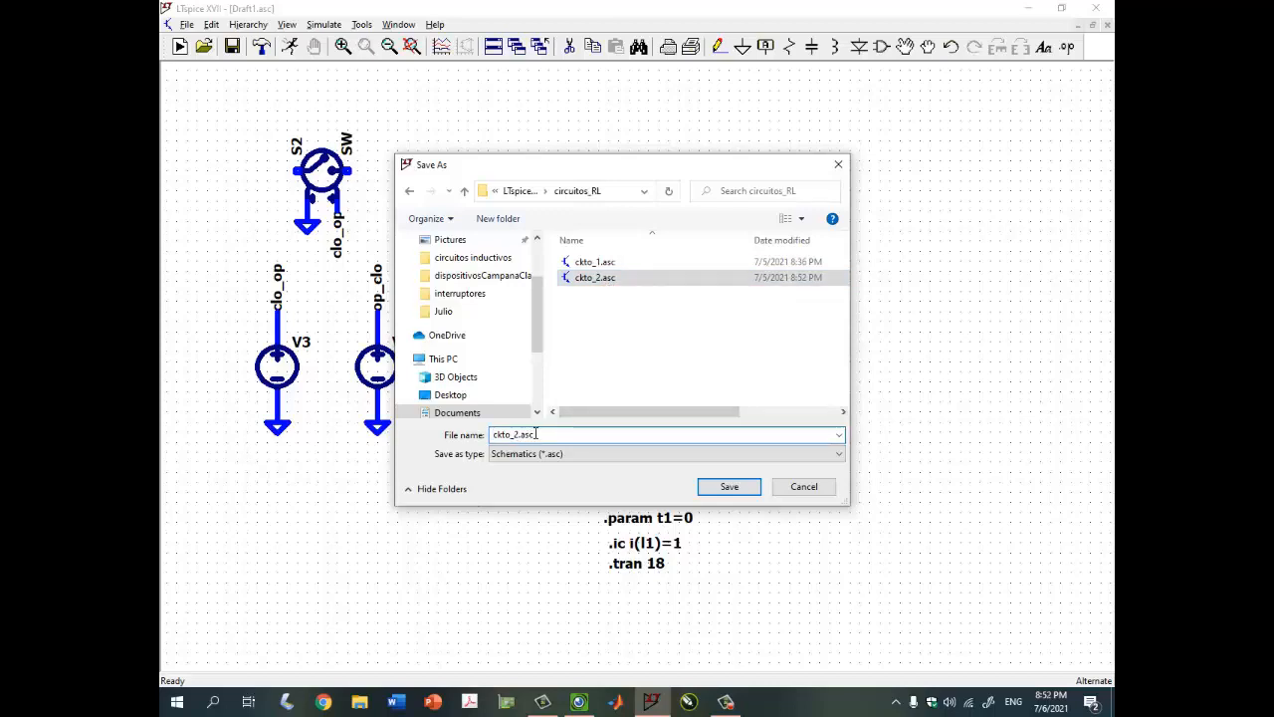
key(BackSpace)
key(Return)
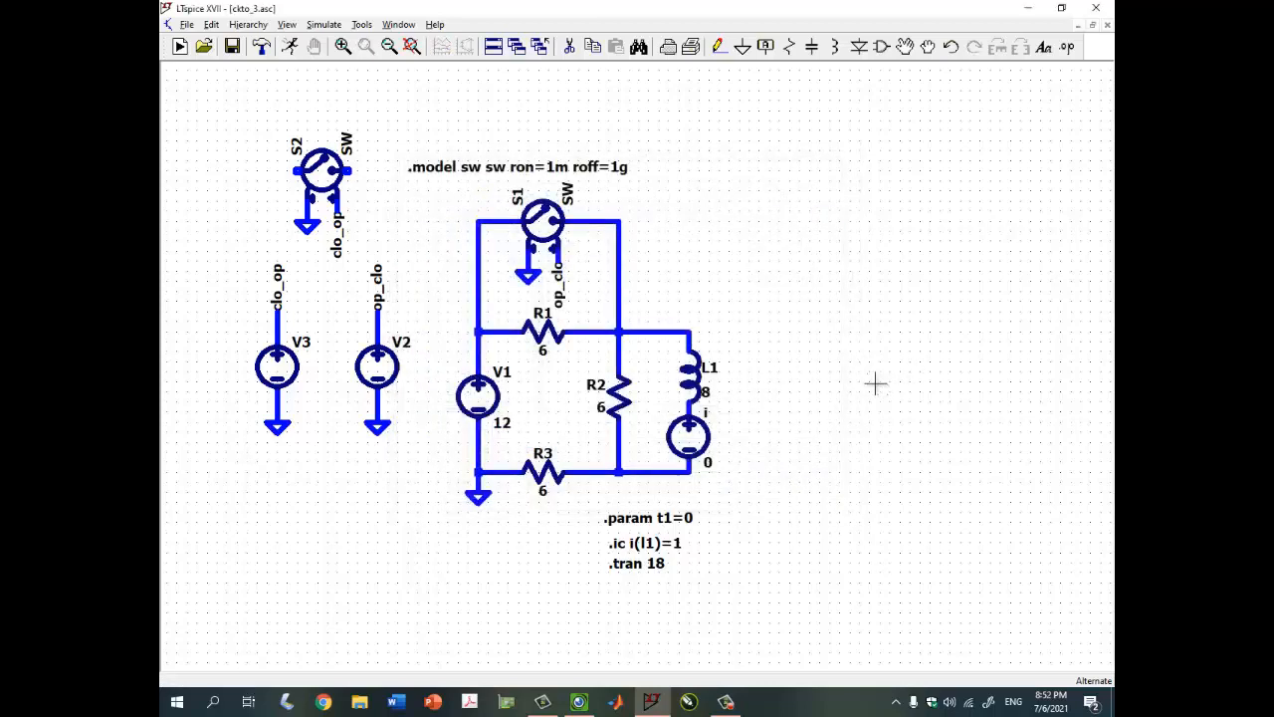
click(581, 702)
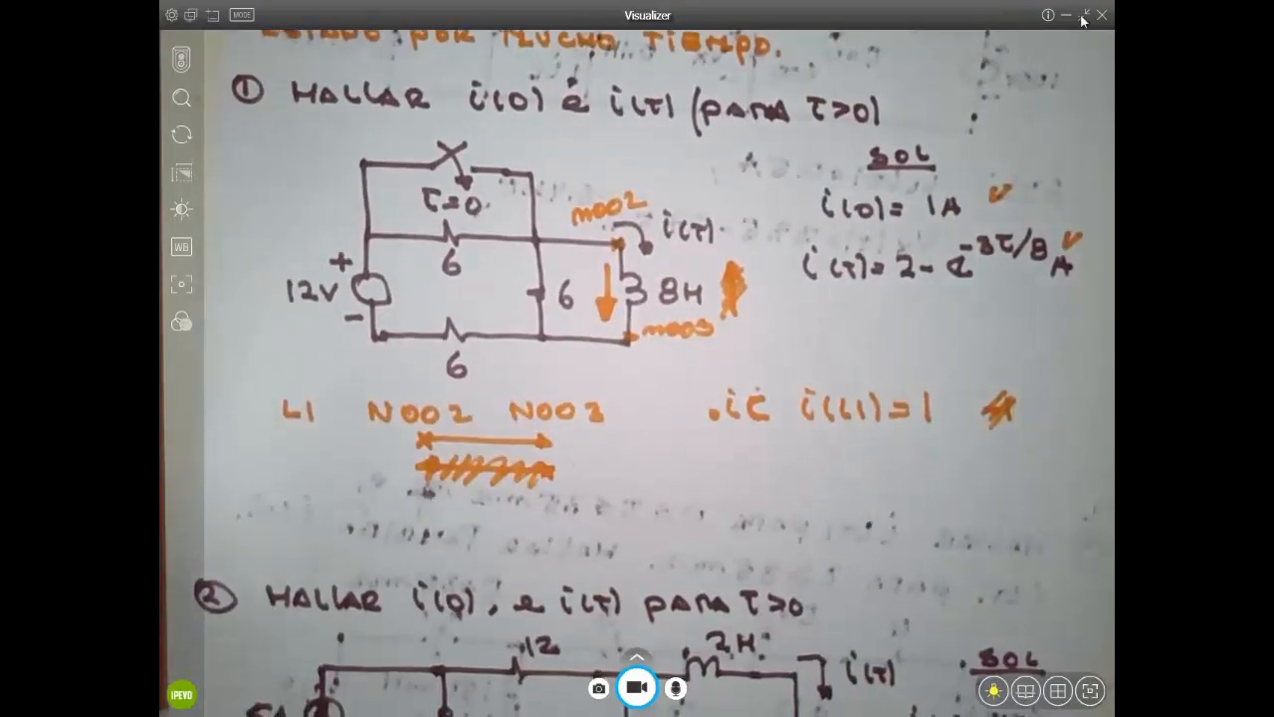
Minimize the Visualizer notes to return to the ckto_3.asc schematic
click(1066, 16)
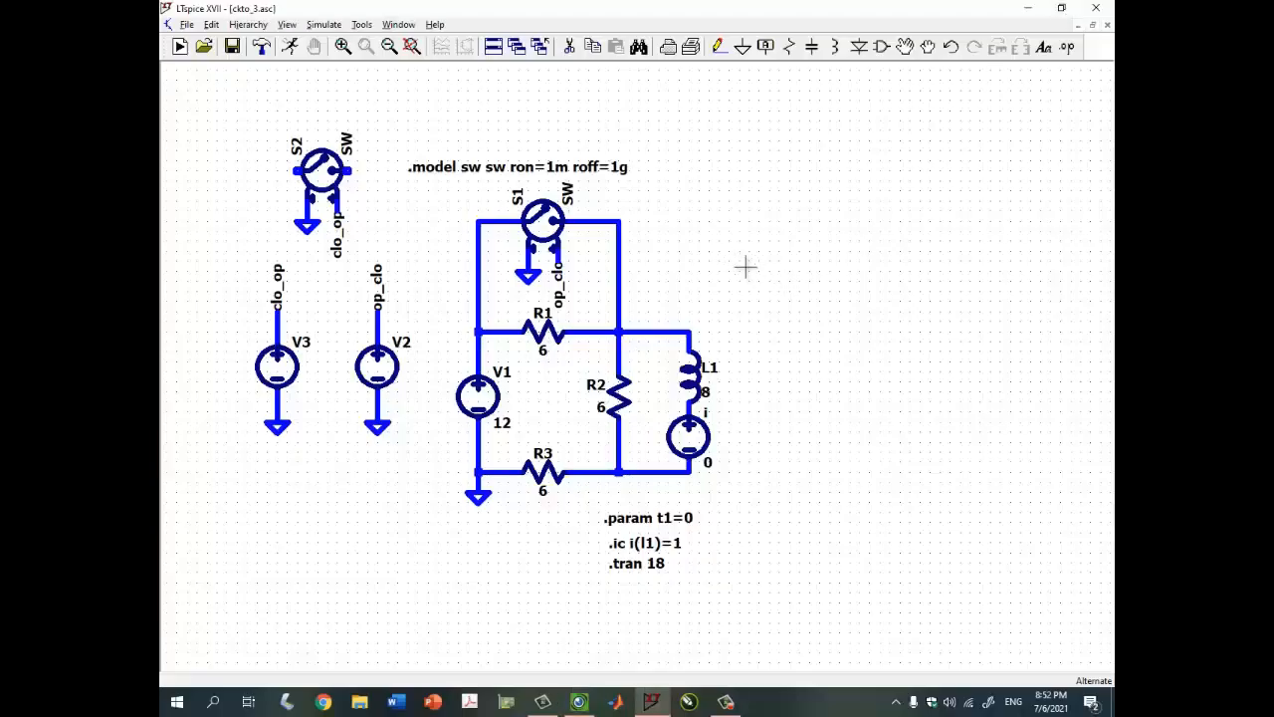
Delete R1–R3, V1, L1 and their wires, keeping switch S1, and open the component picker
drag(745, 266, 775, 275)
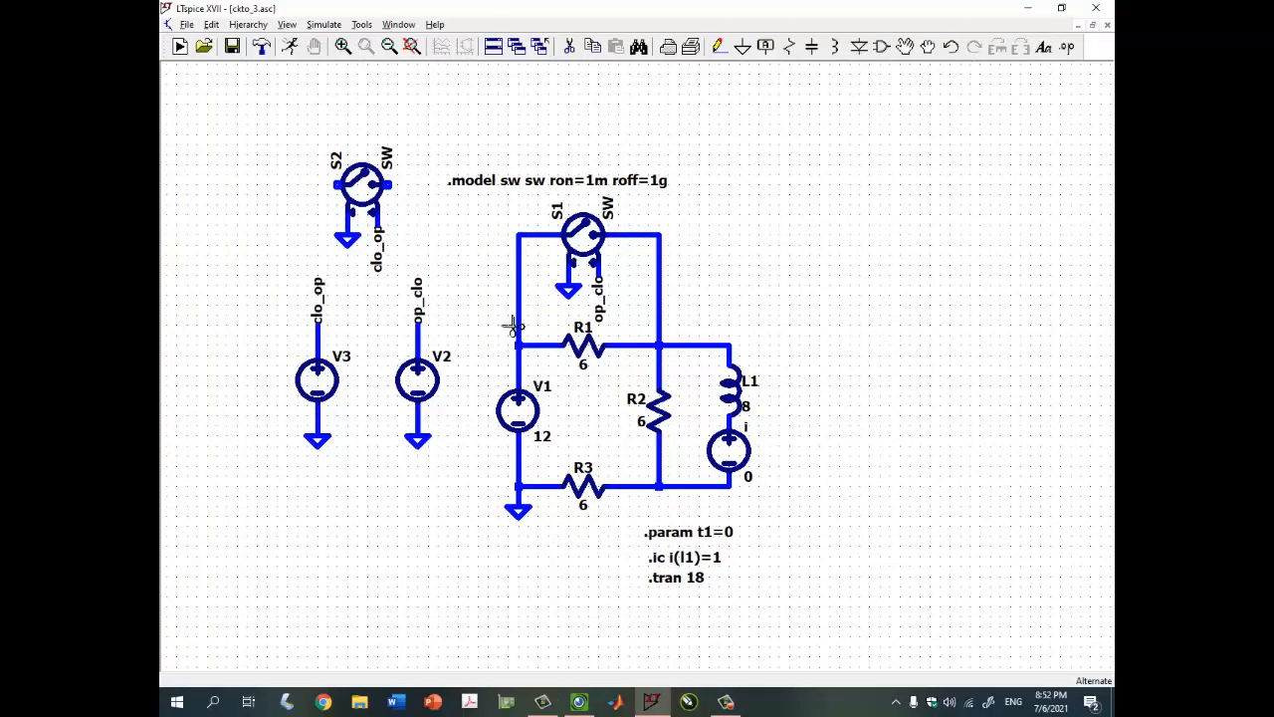
drag(580, 418, 767, 499)
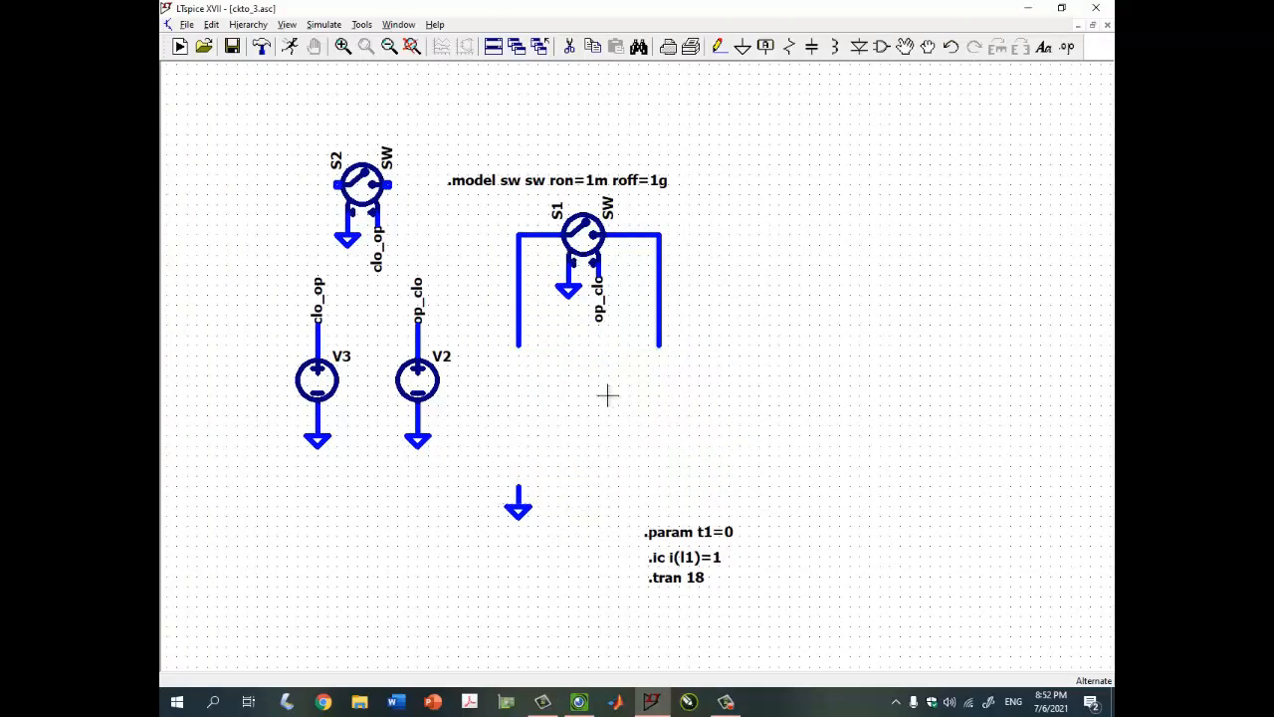
drag(607, 395, 641, 398)
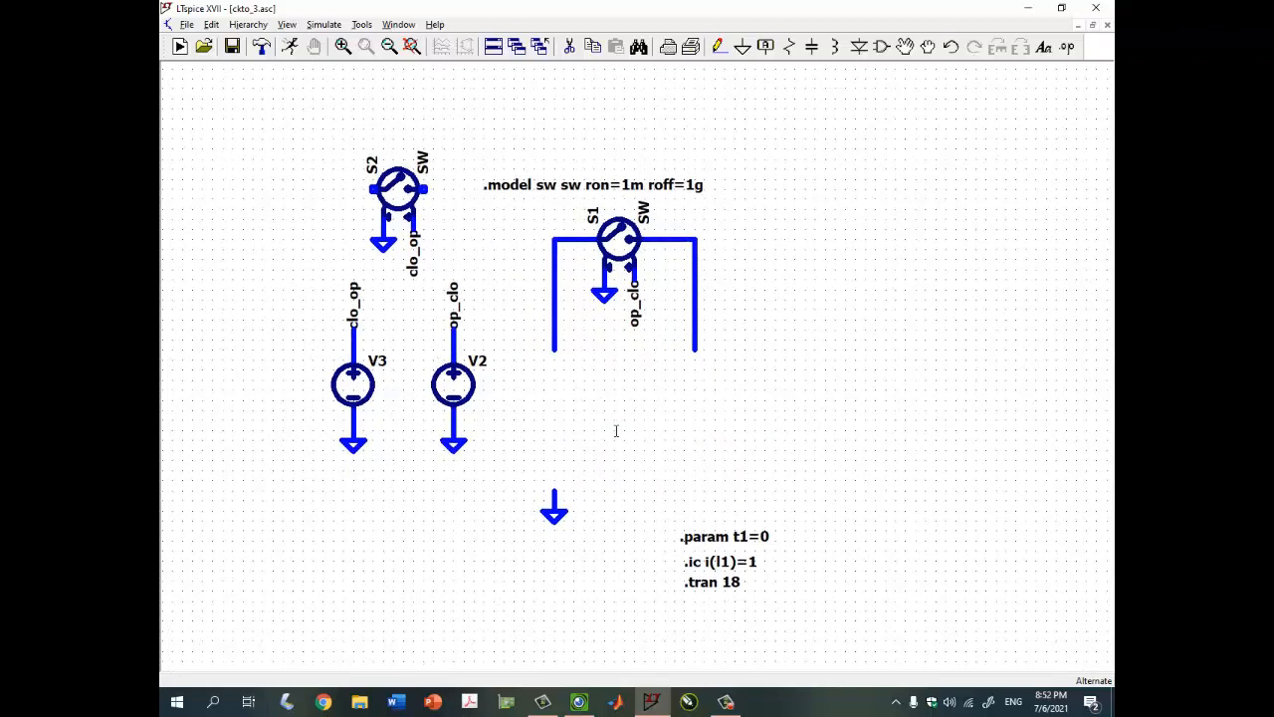
key(F2)
Place a current source rotated to point upward below the switch
text(current)
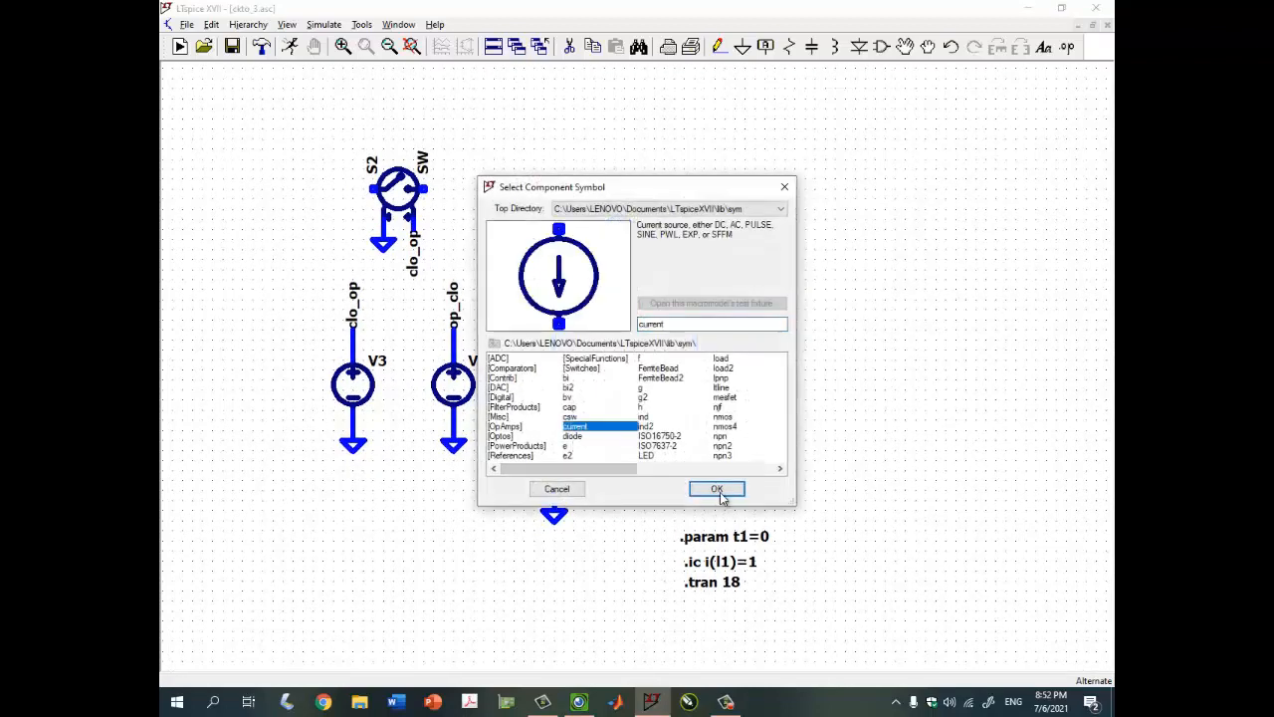
click(717, 490)
key(ctrl+r)
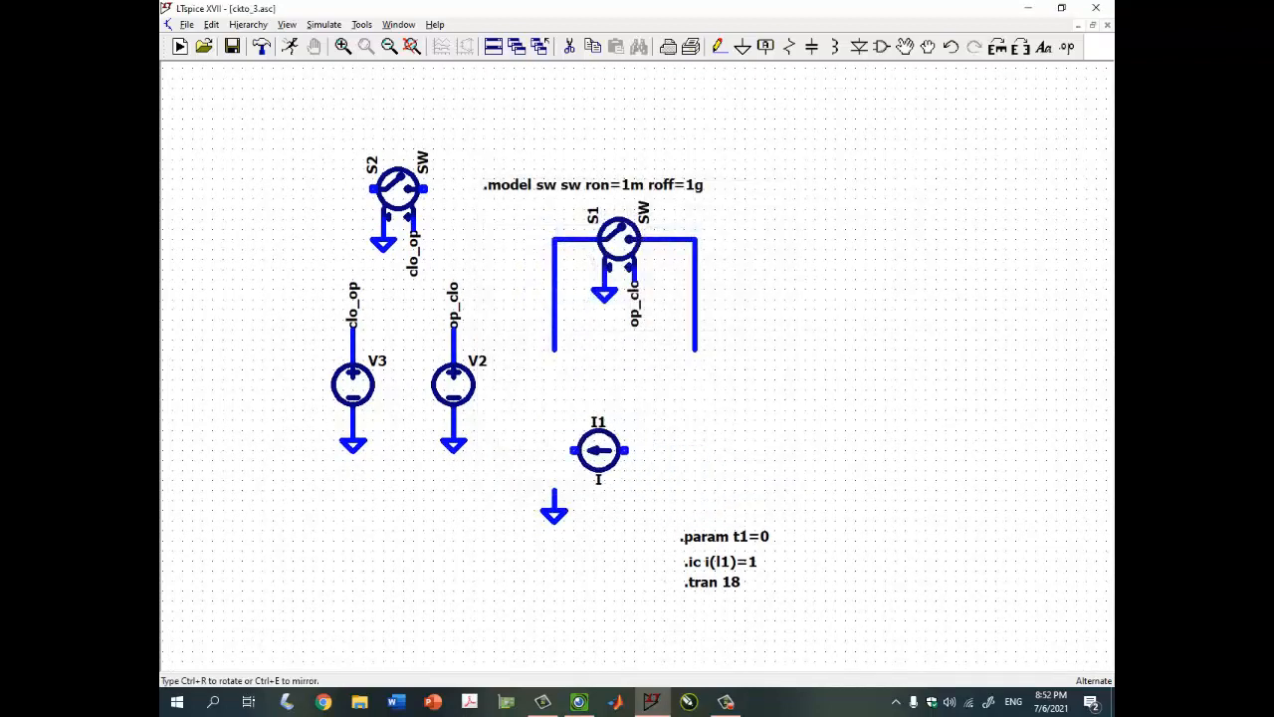
key(ctrl+r)
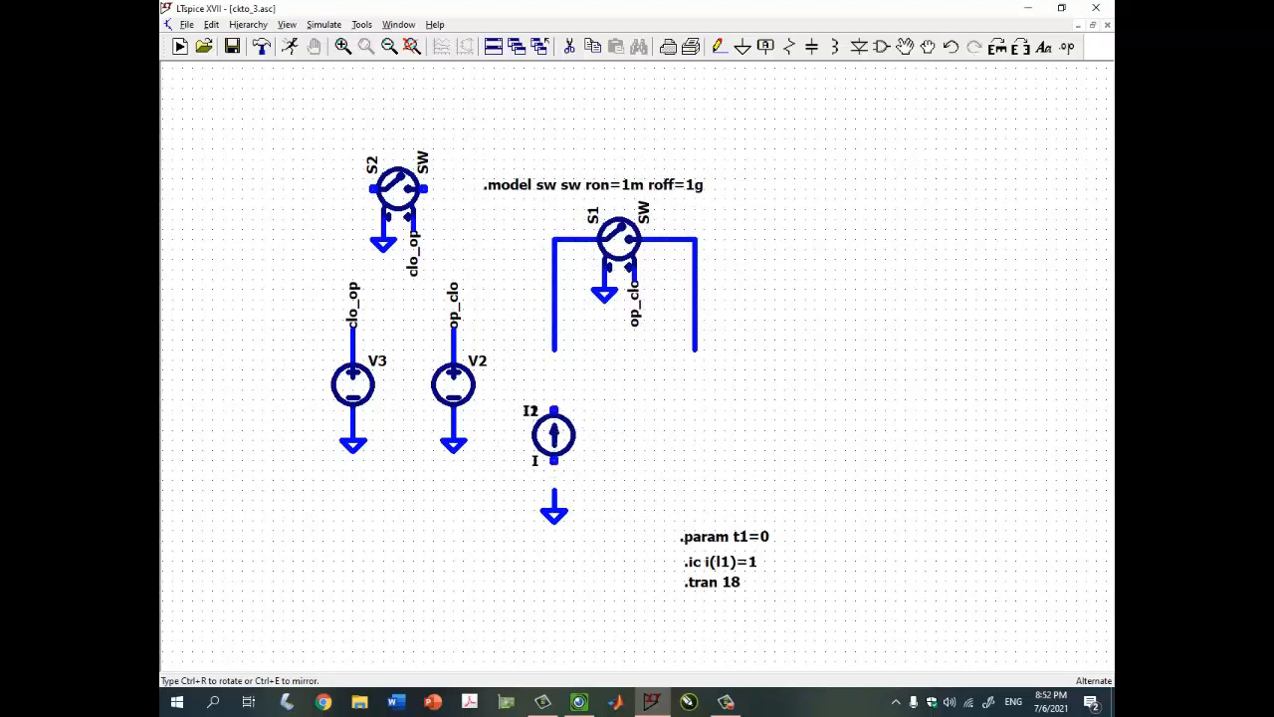
right_click(564, 441)
Set current source I1 to 5, then bring up the camera view of the notes
right_click(564, 441)
text(5)
key(Return)
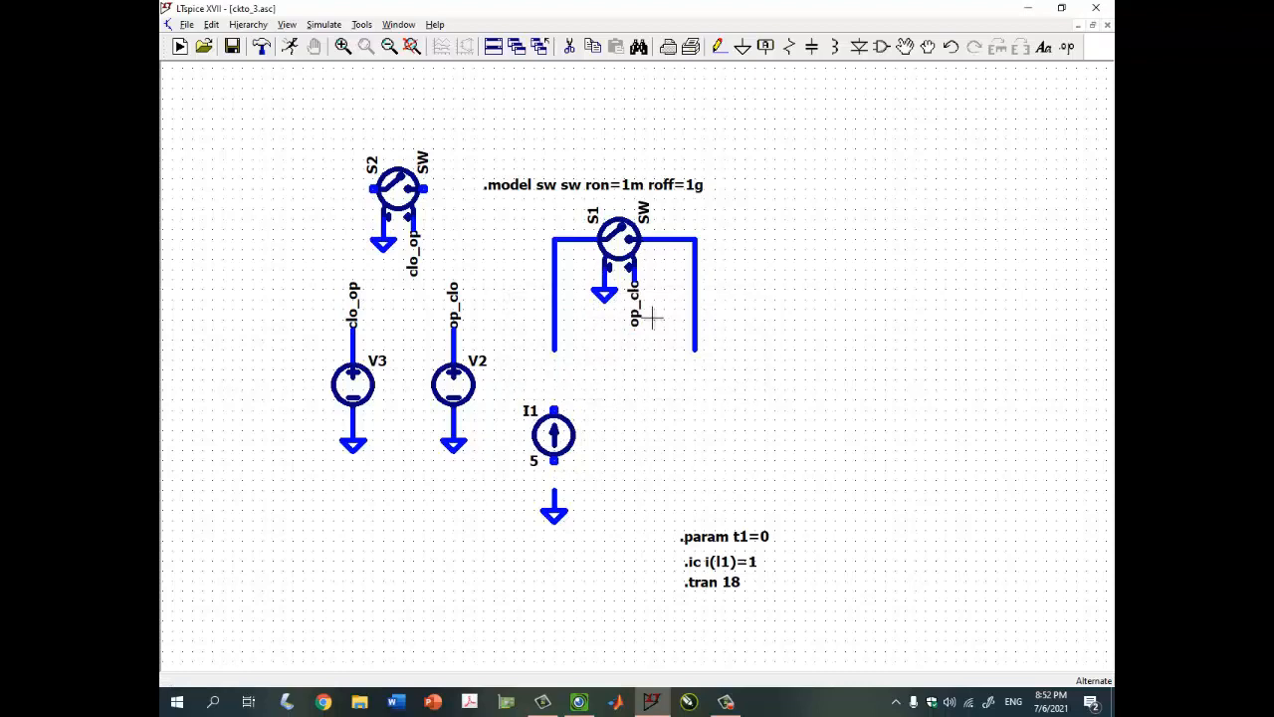
click(565, 702)
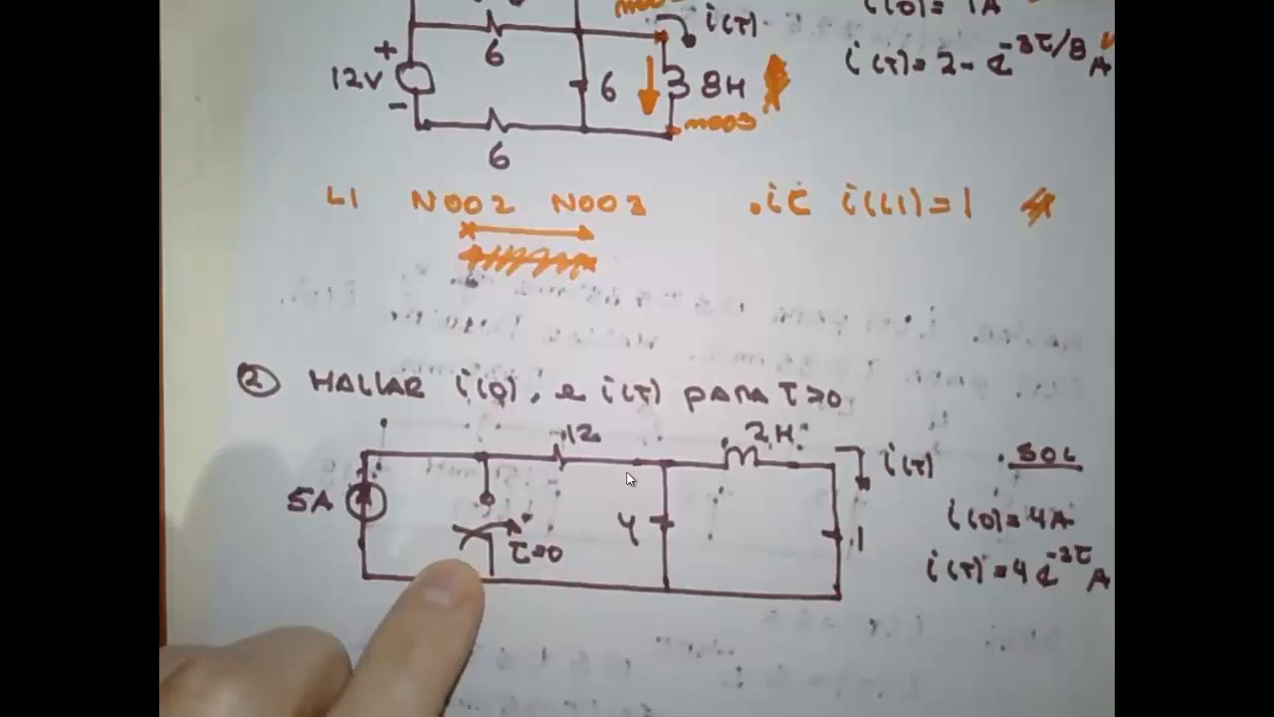
Minimize Visualizer's camera view of the notes to bring back the ckto_3 schematic
click(1072, 16)
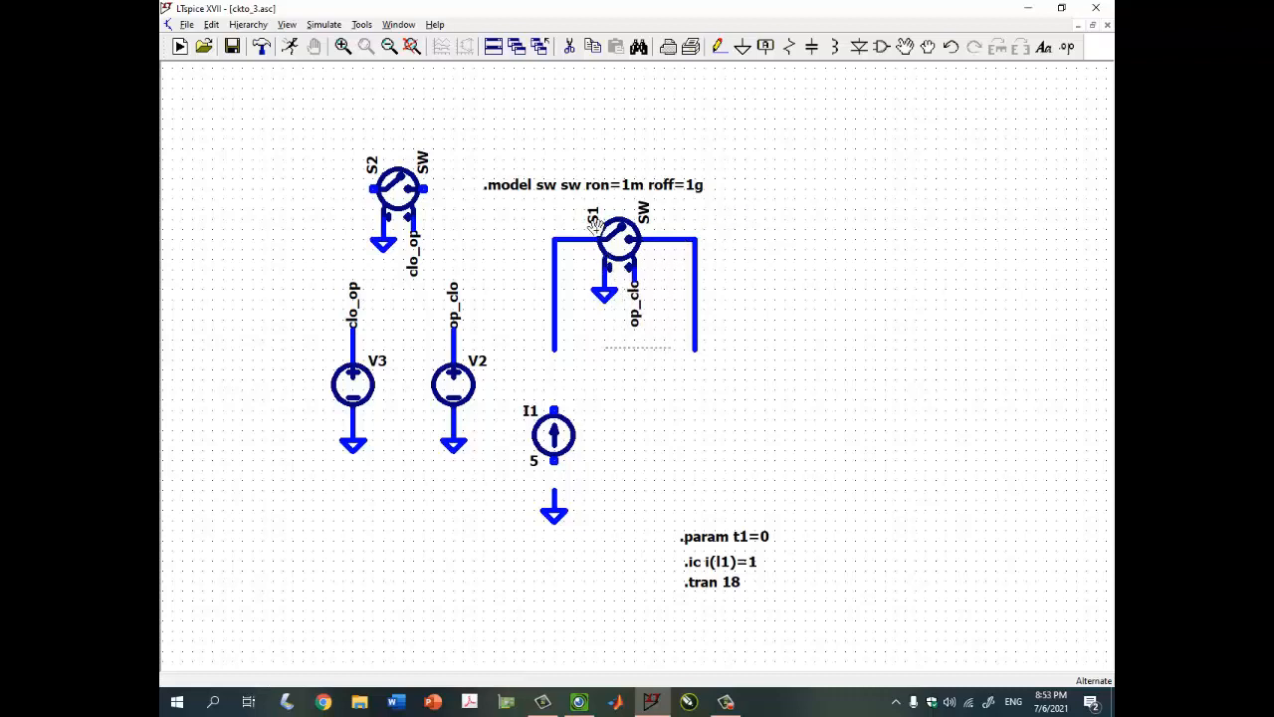
Rotate and mirror switch S1 with its ground and label, then place it beside current source I1
drag(595, 226, 576, 195)
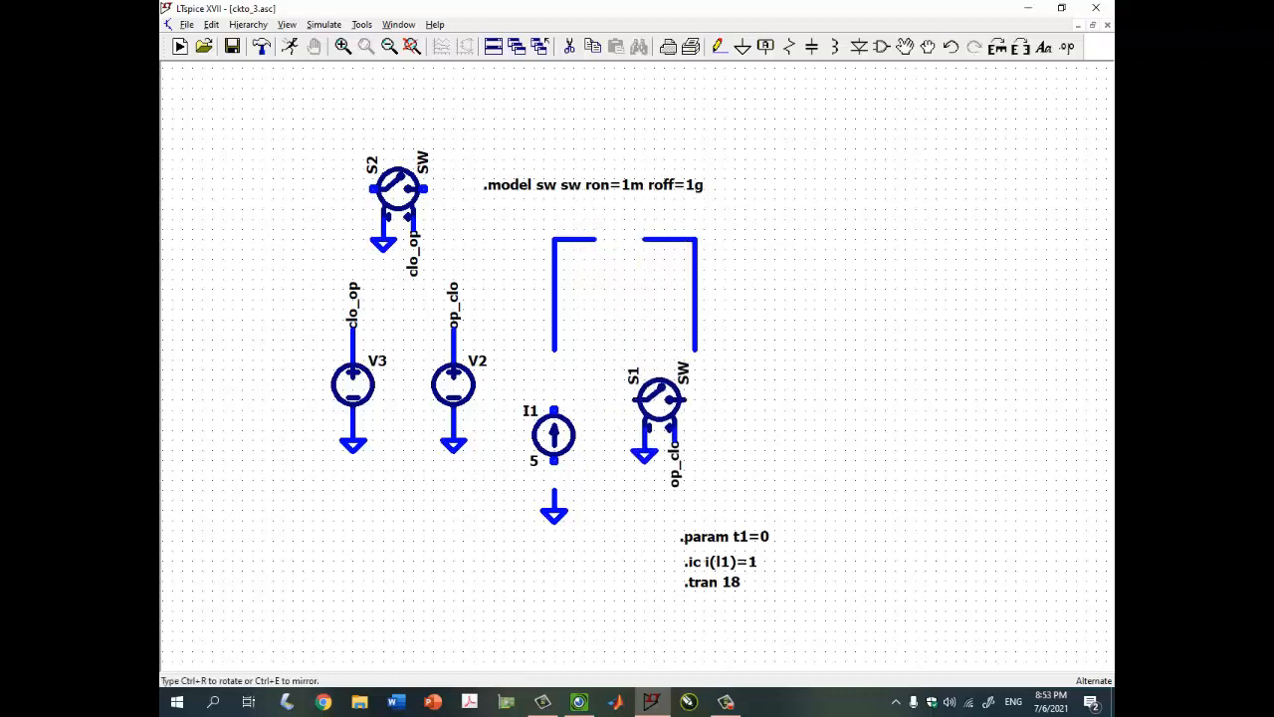
key(ctrl+r)
key(ctrl+e)
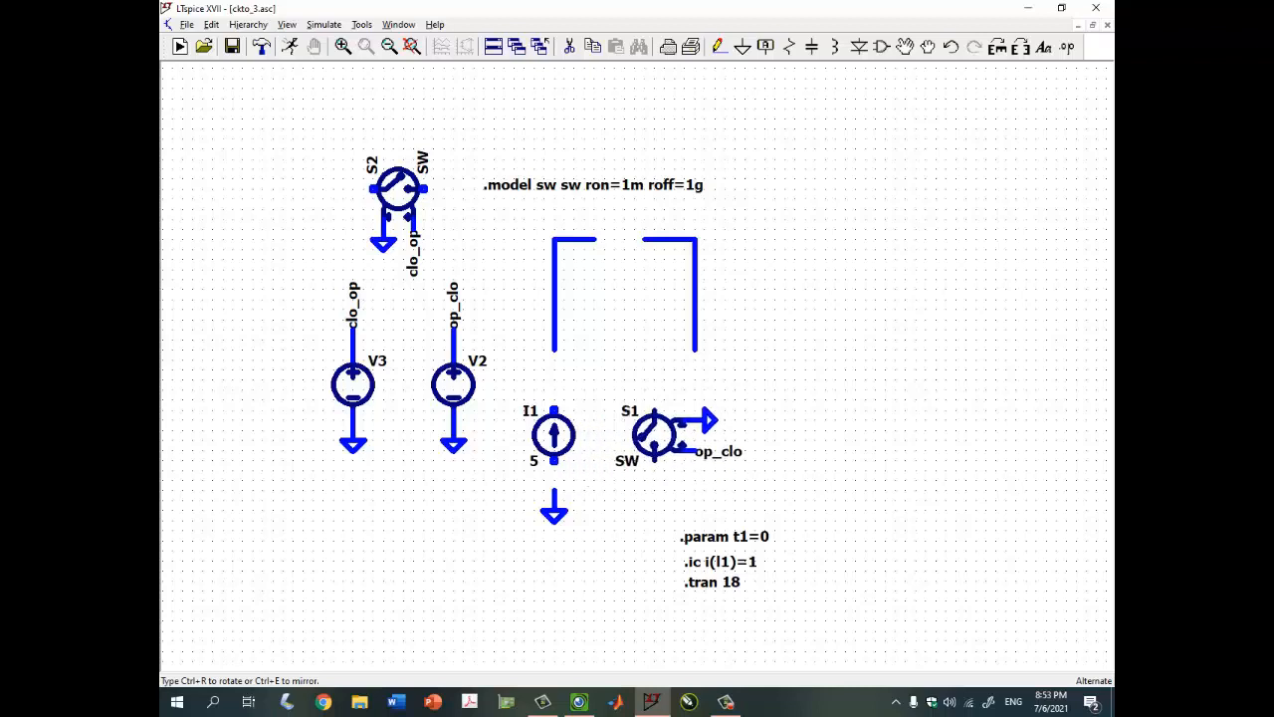
click(693, 426)
Place horizontal resistor R1, vertical resistor R2 and horizontal inductor L1
key(r)
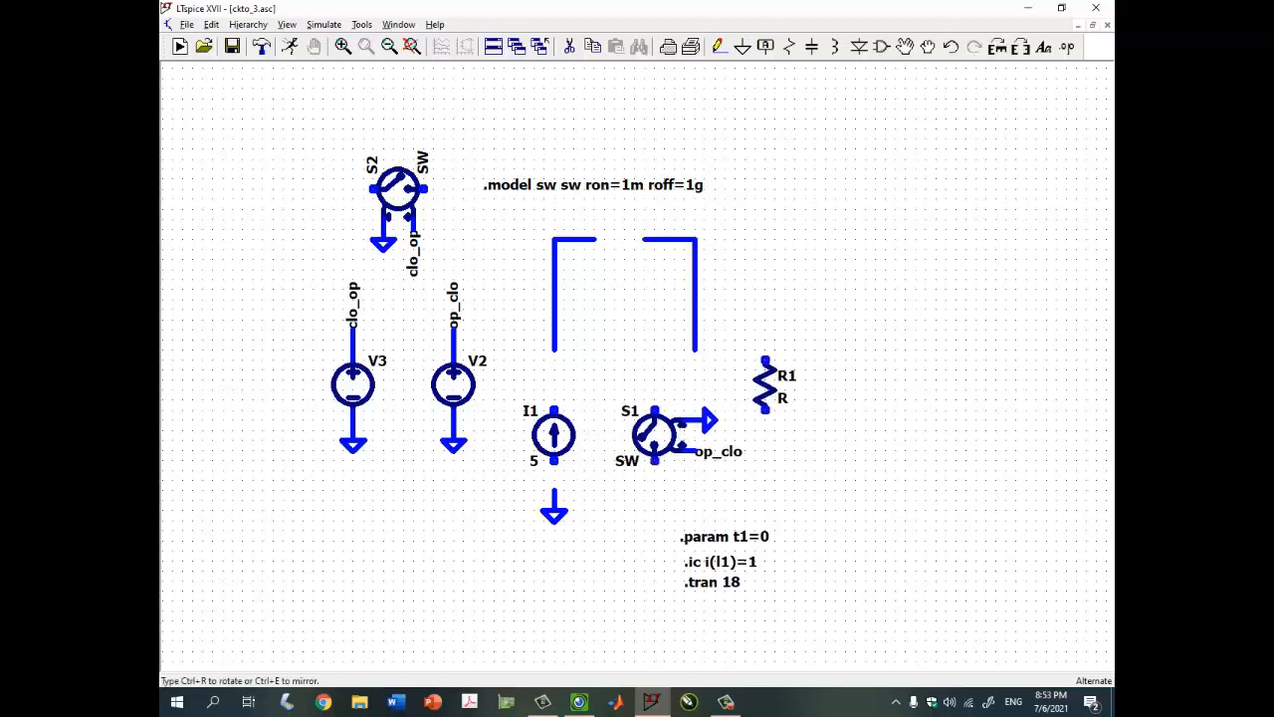
key(ctrl+r)
click(739, 370)
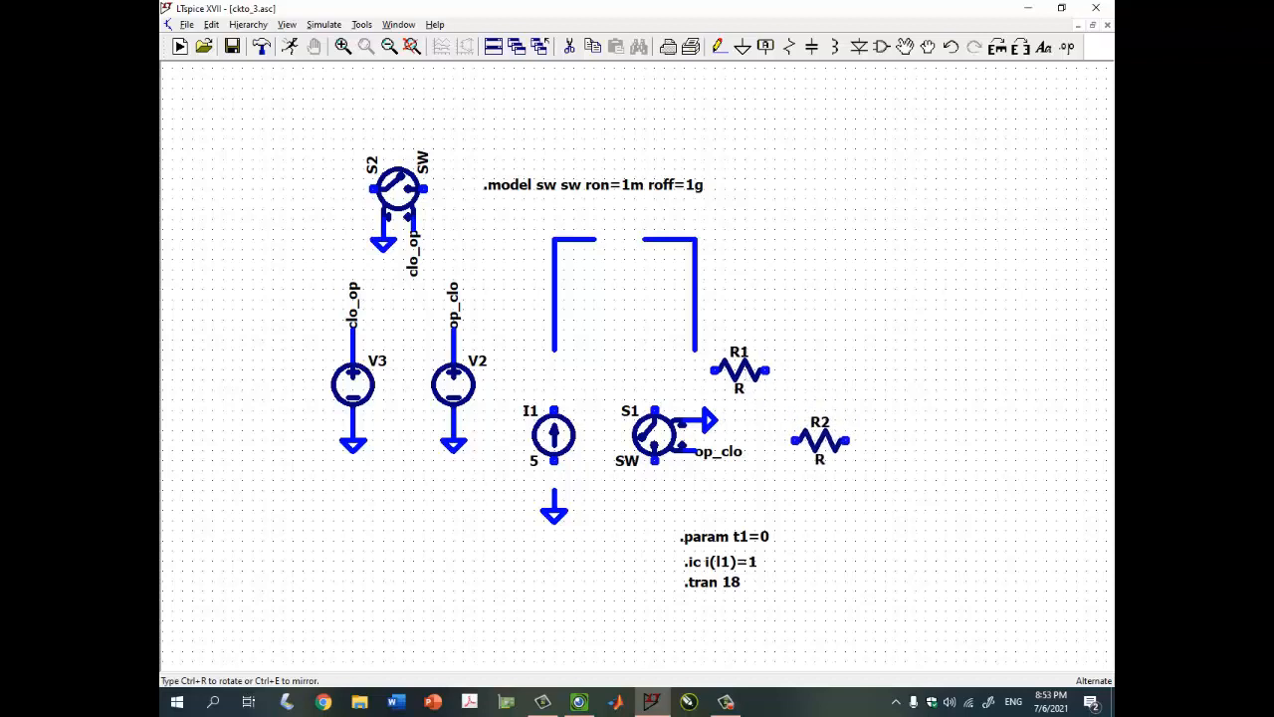
key(ctrl+r)
click(813, 443)
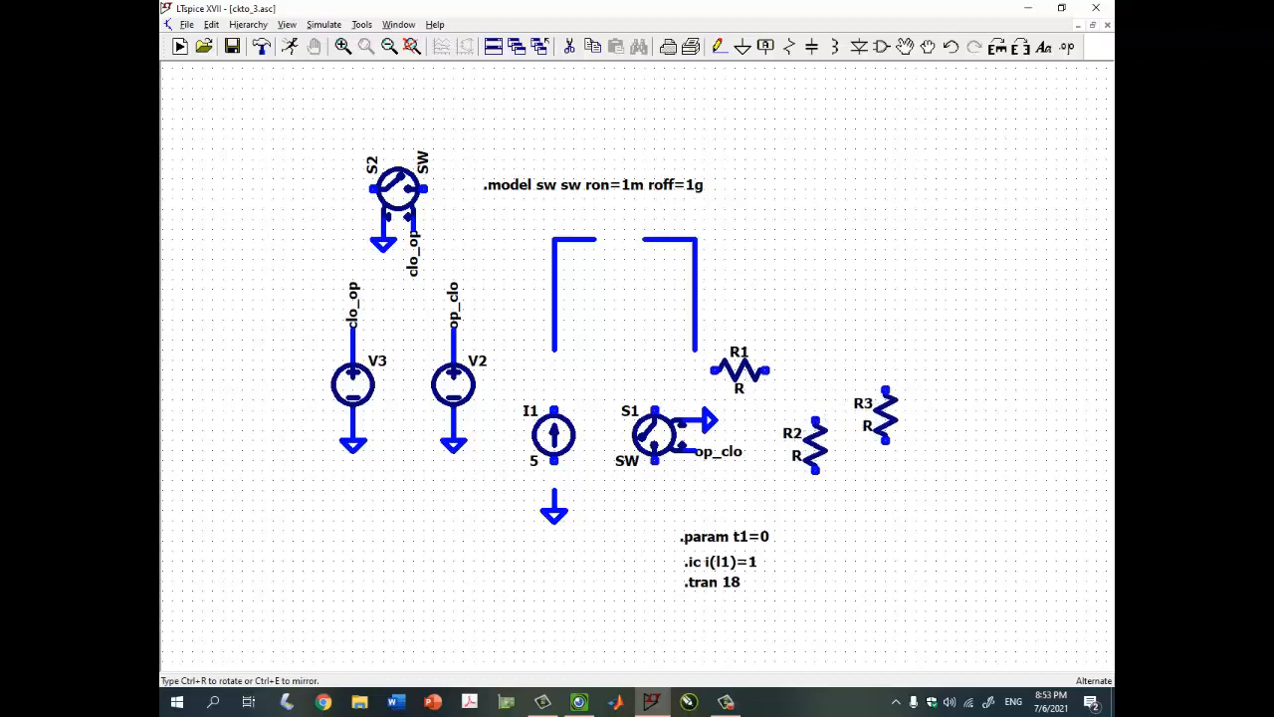
key(l)
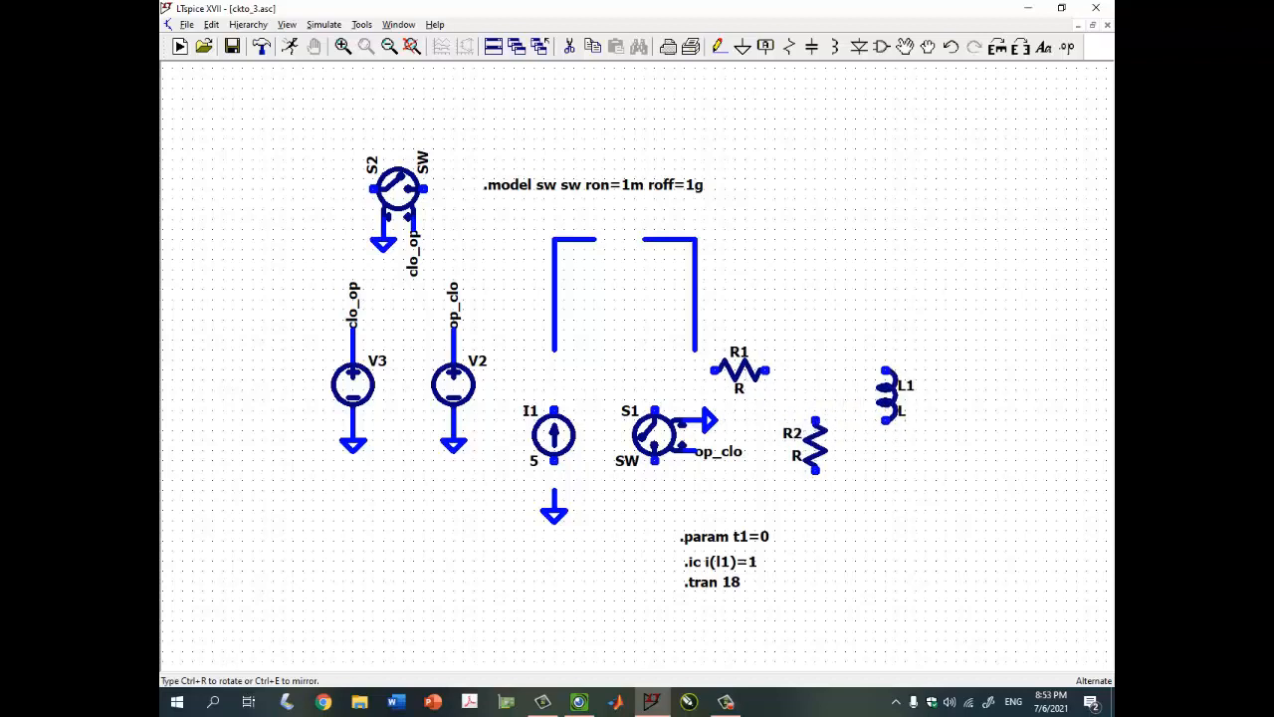
key(ctrl+r)
key(ctrl+r)
key(ctrl+r)
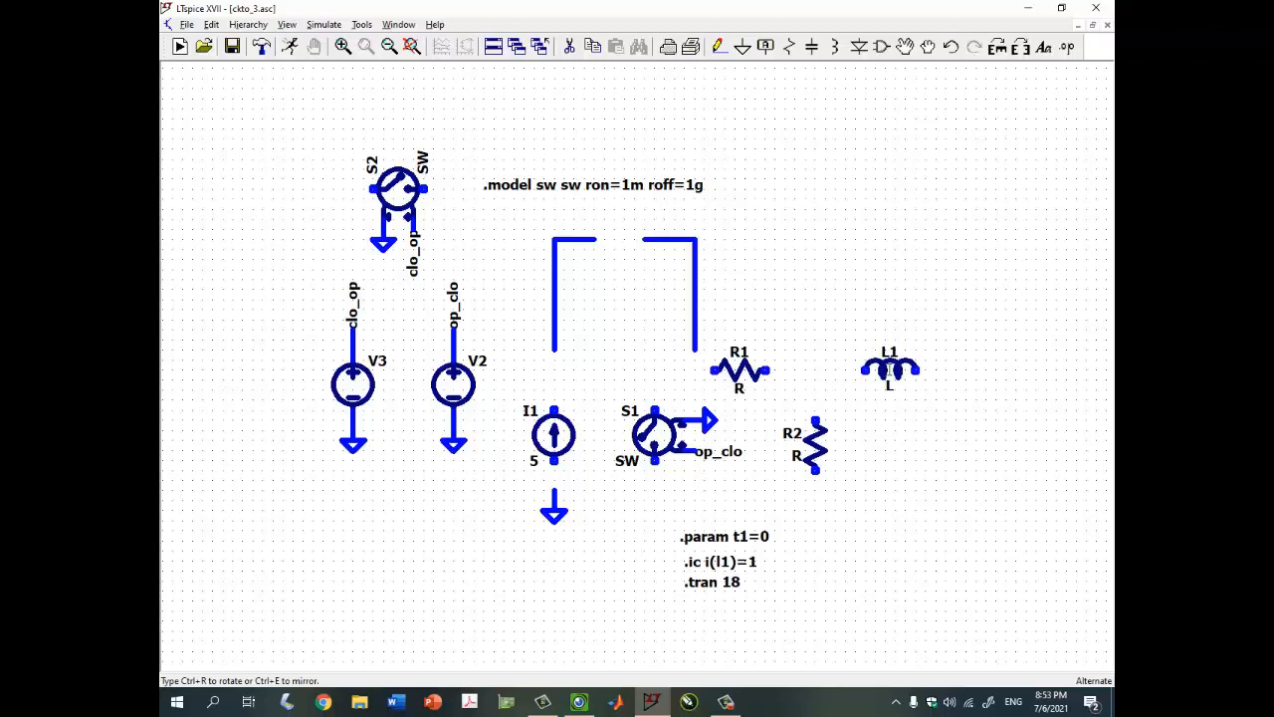
click(890, 370)
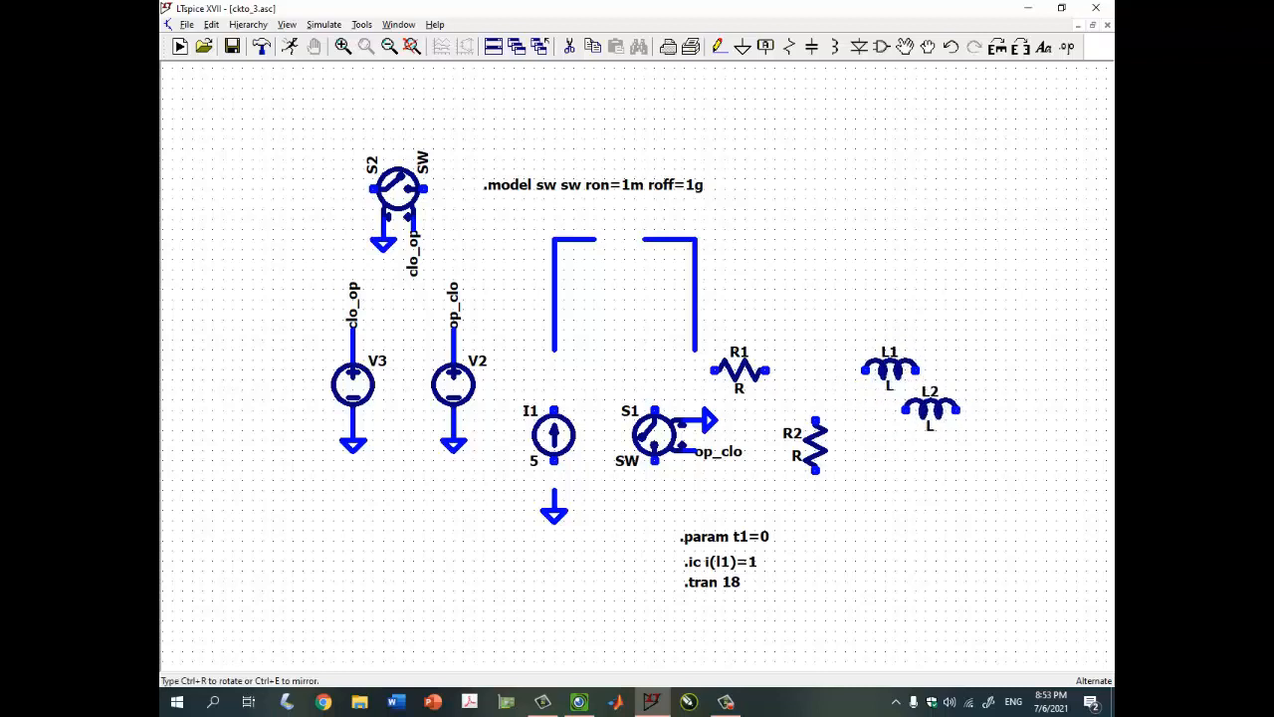
Add voltage source V1 and resistor R3, and set R3's value to 1
key(v)
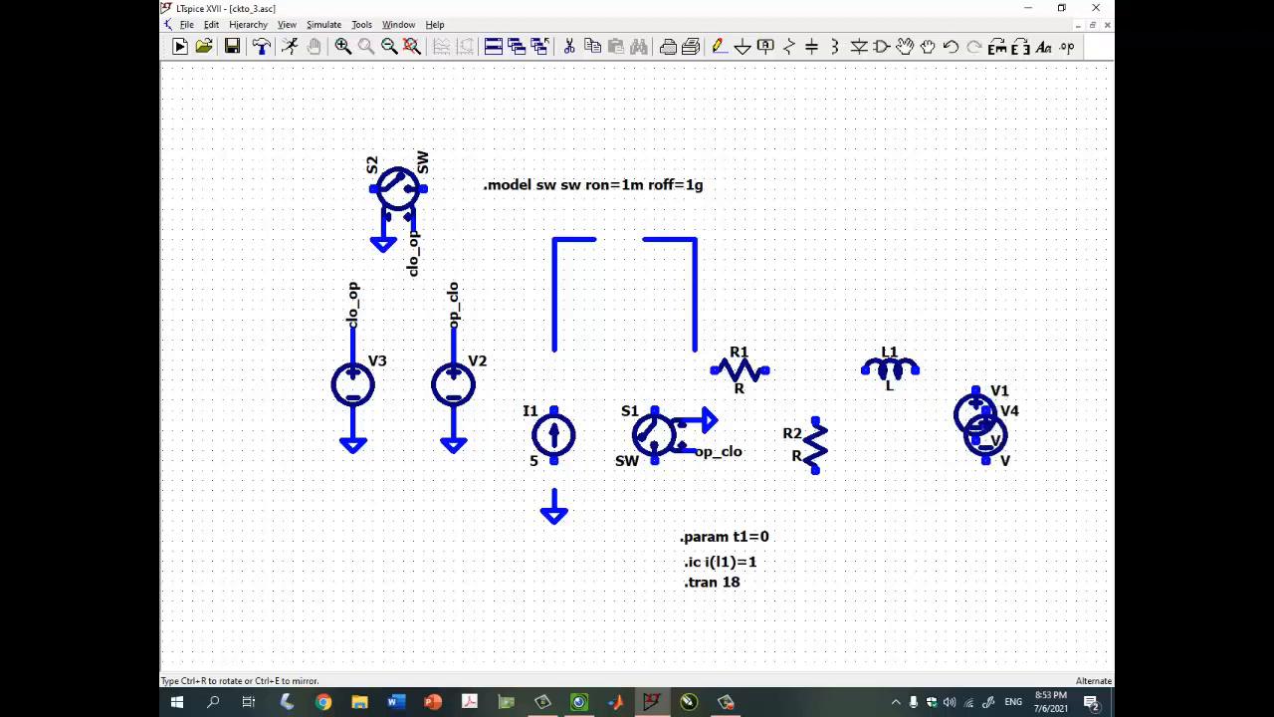
key(r)
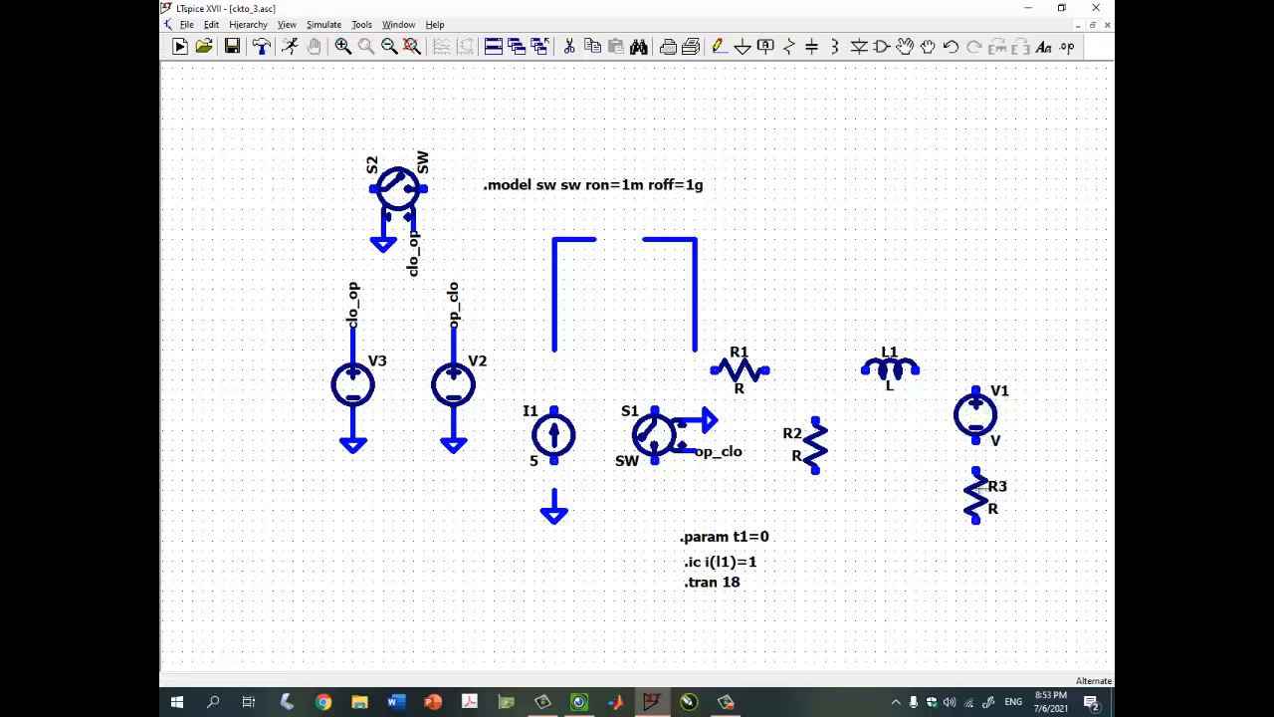
right_click(983, 489)
text(1)
key(Return)
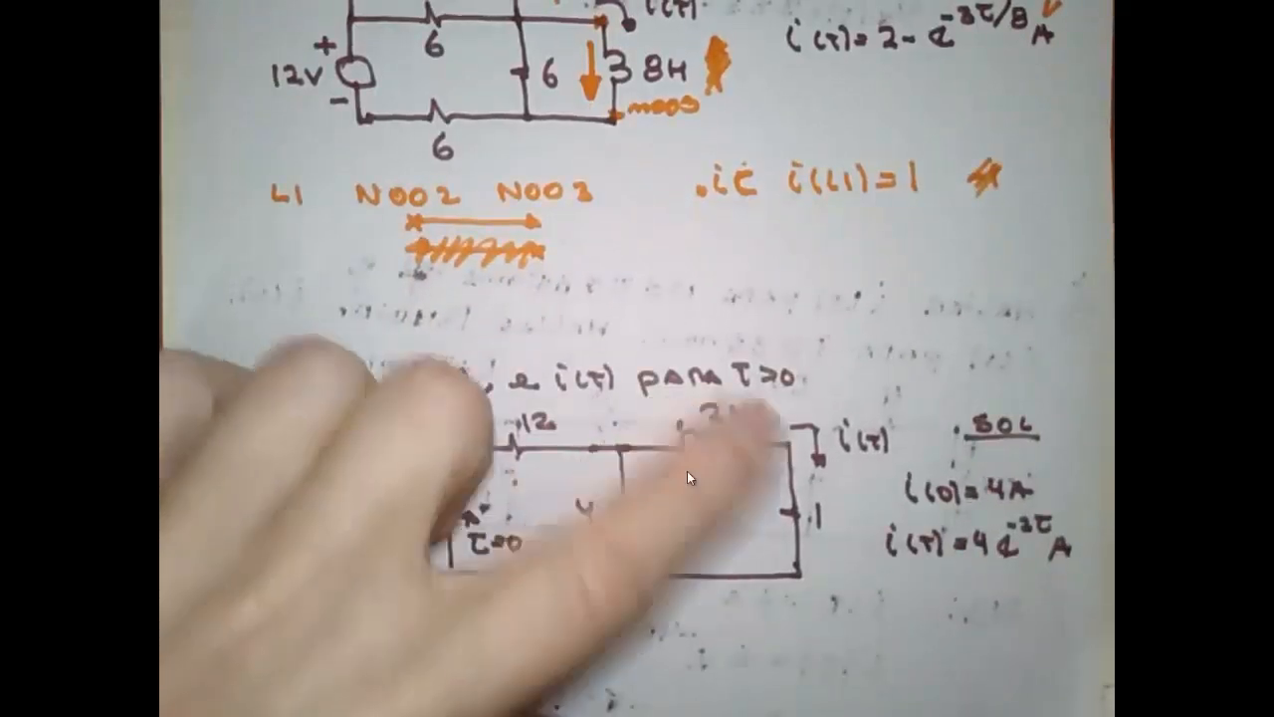
click(1071, 16)
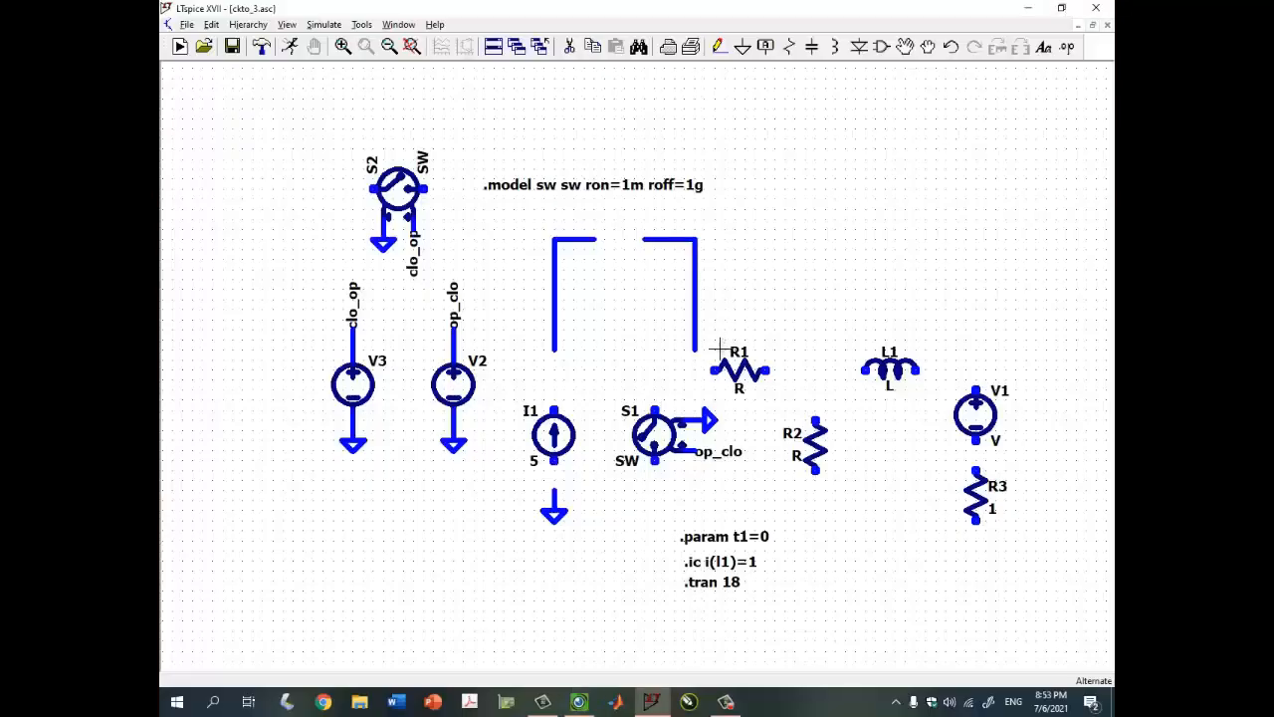
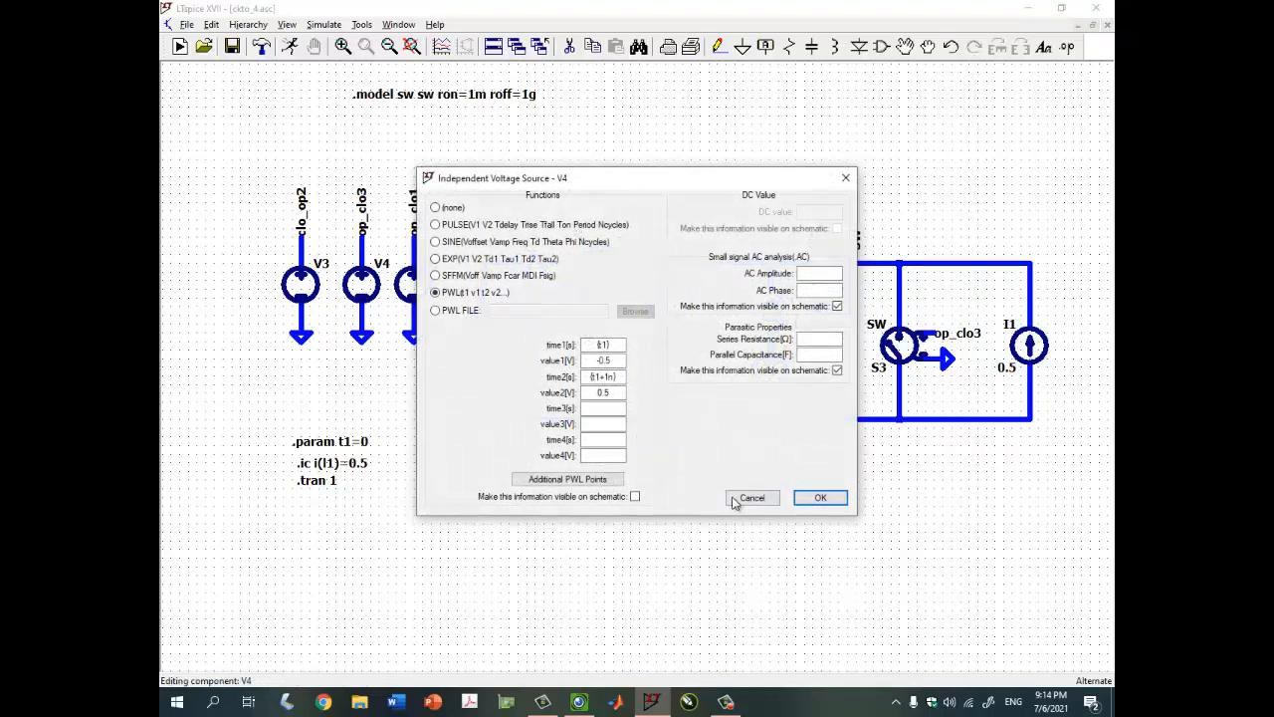
Close the V4 and V2 source settings without making changes
click(752, 497)
right_click(433, 289)
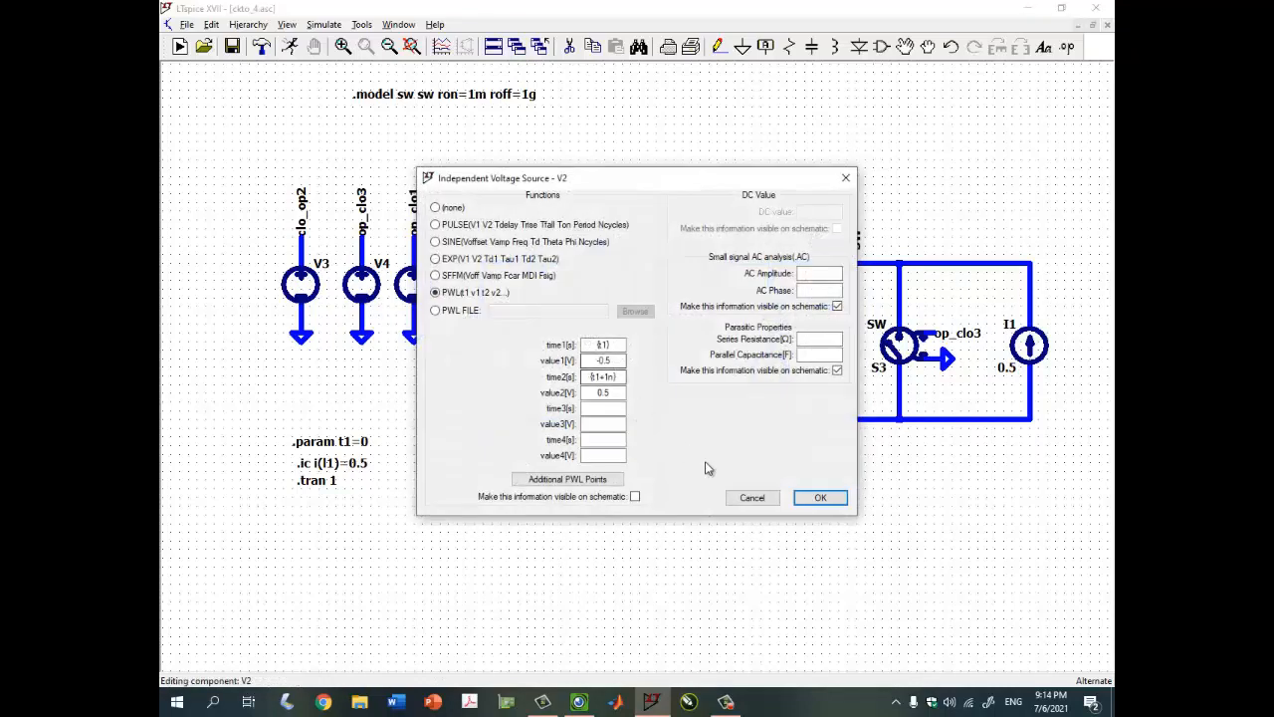
click(751, 496)
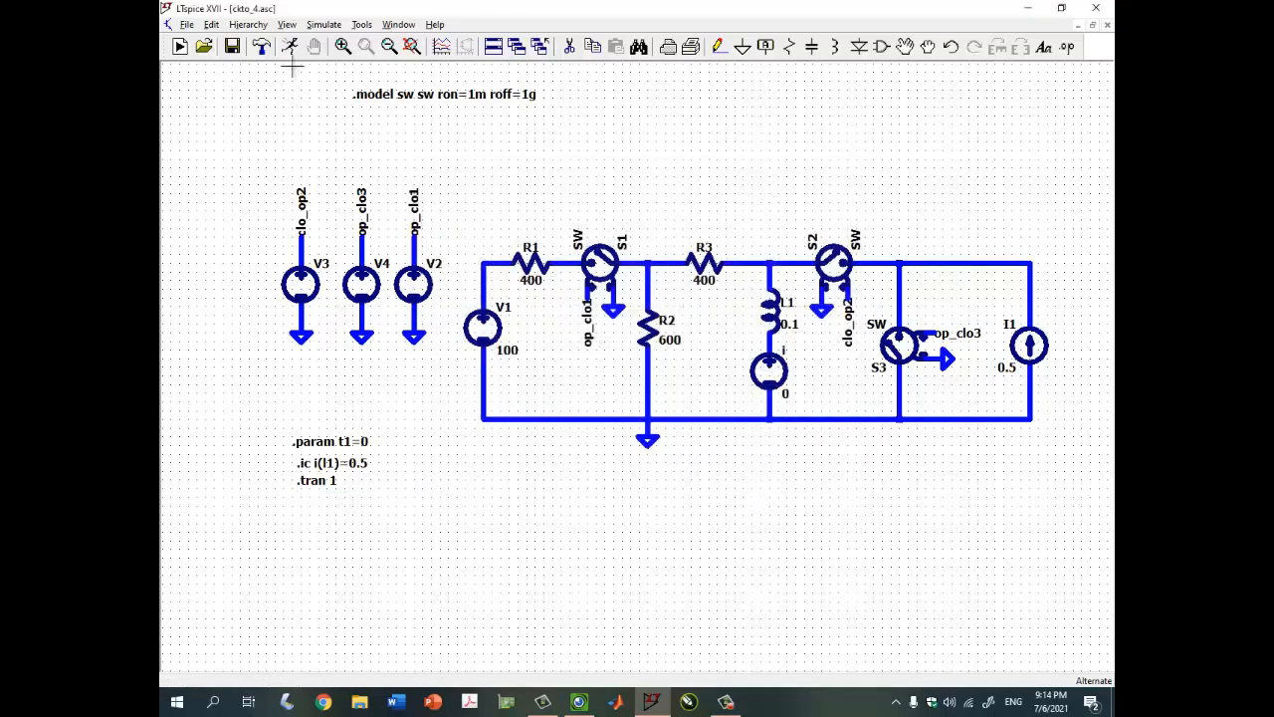
Run the transient simulation and probe the R2/R3 node to plot V(n003)
click(179, 46)
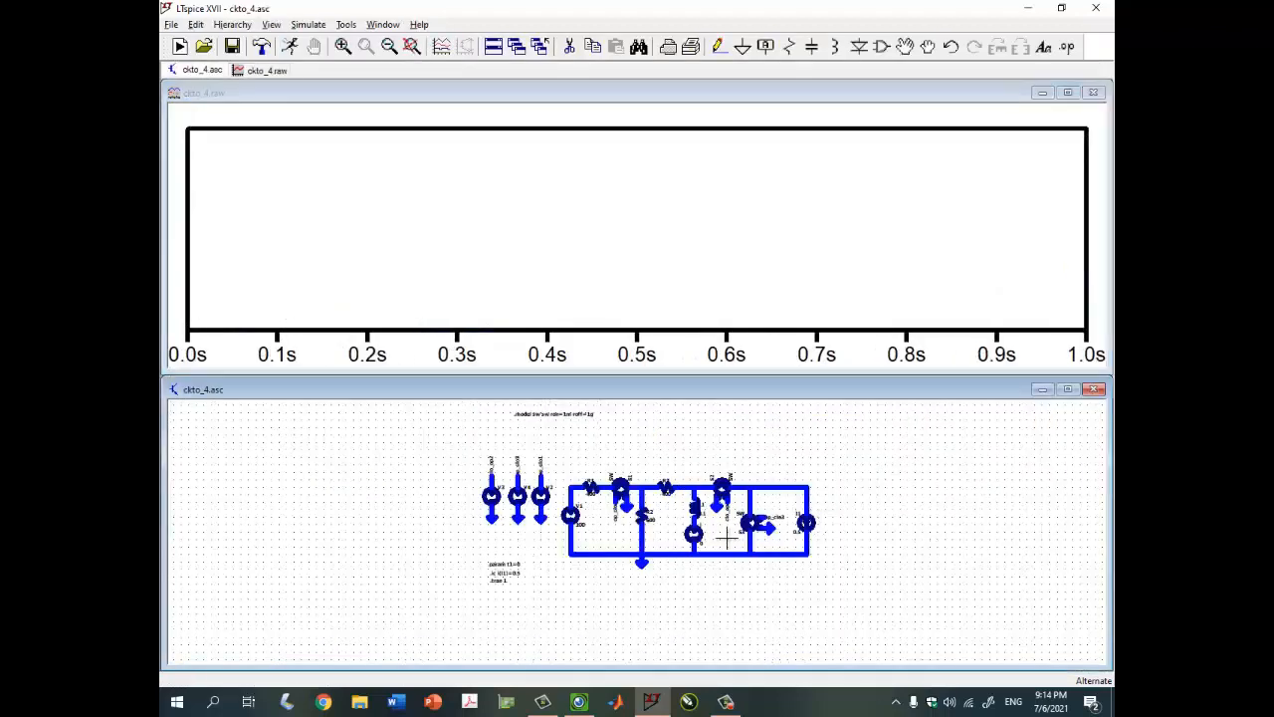
scroll(689, 516, up, 4)
drag(685, 506, 691, 521)
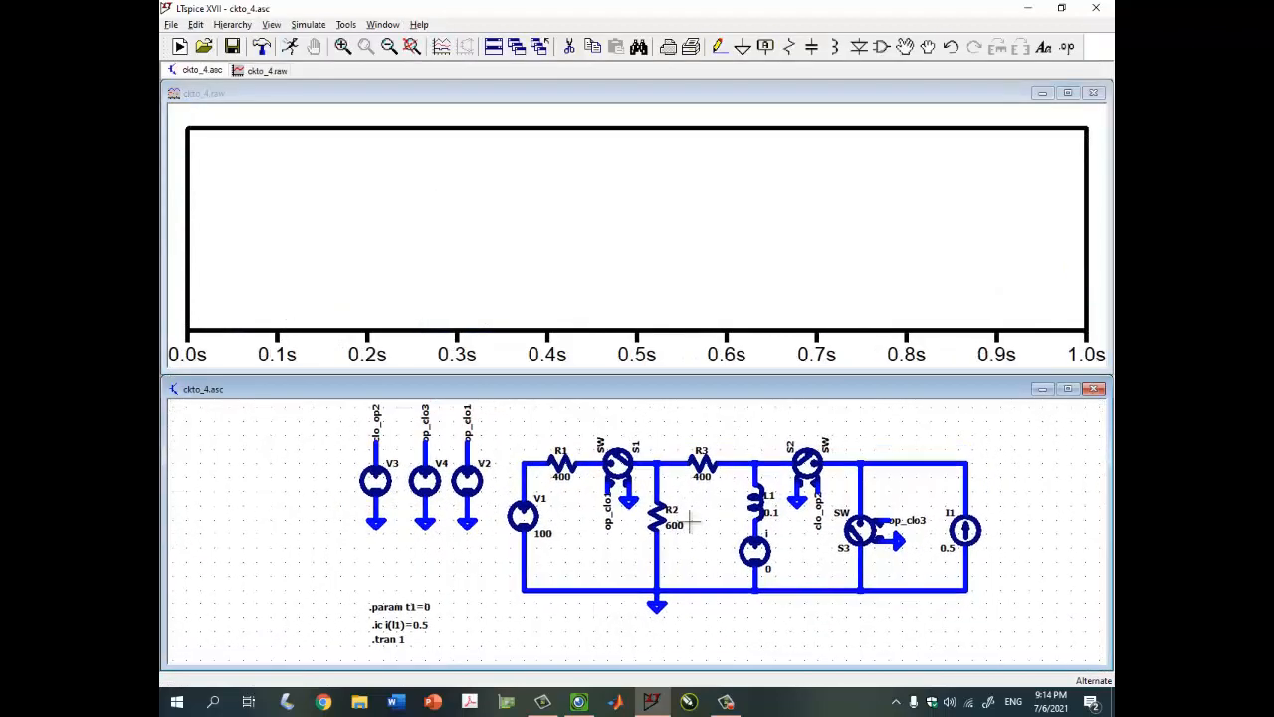
click(661, 458)
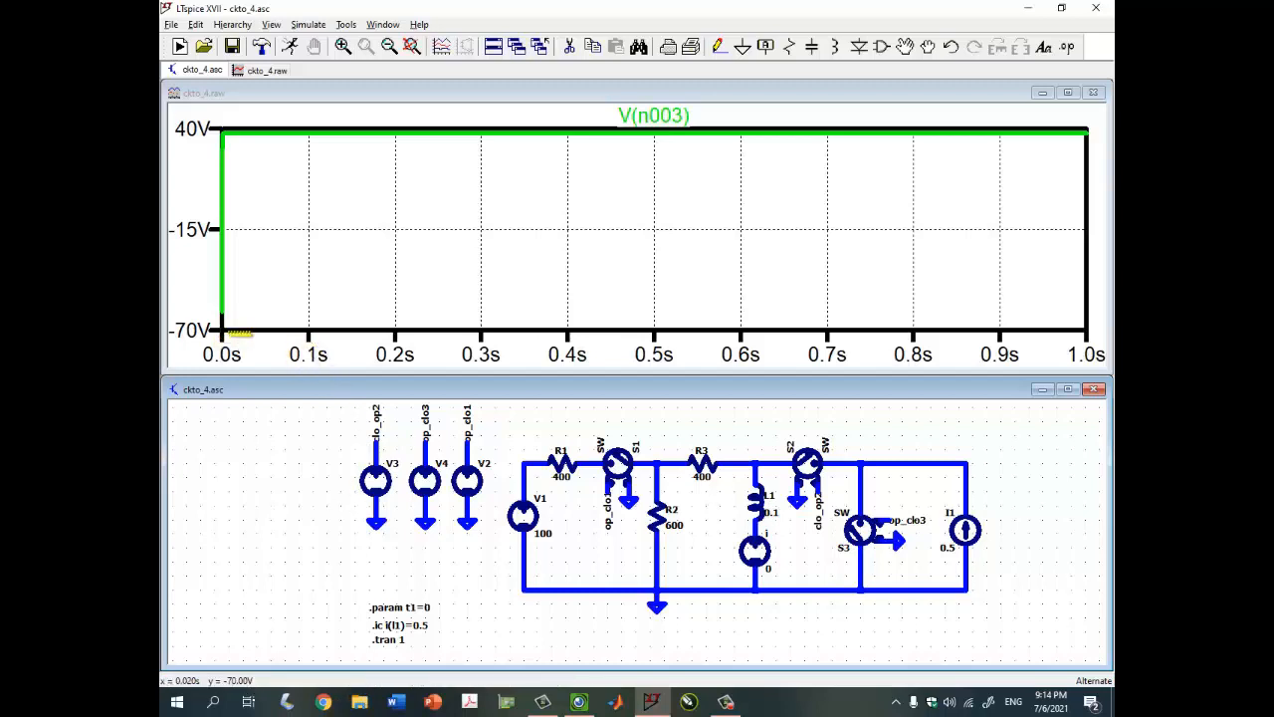
drag(467, 623, 461, 590)
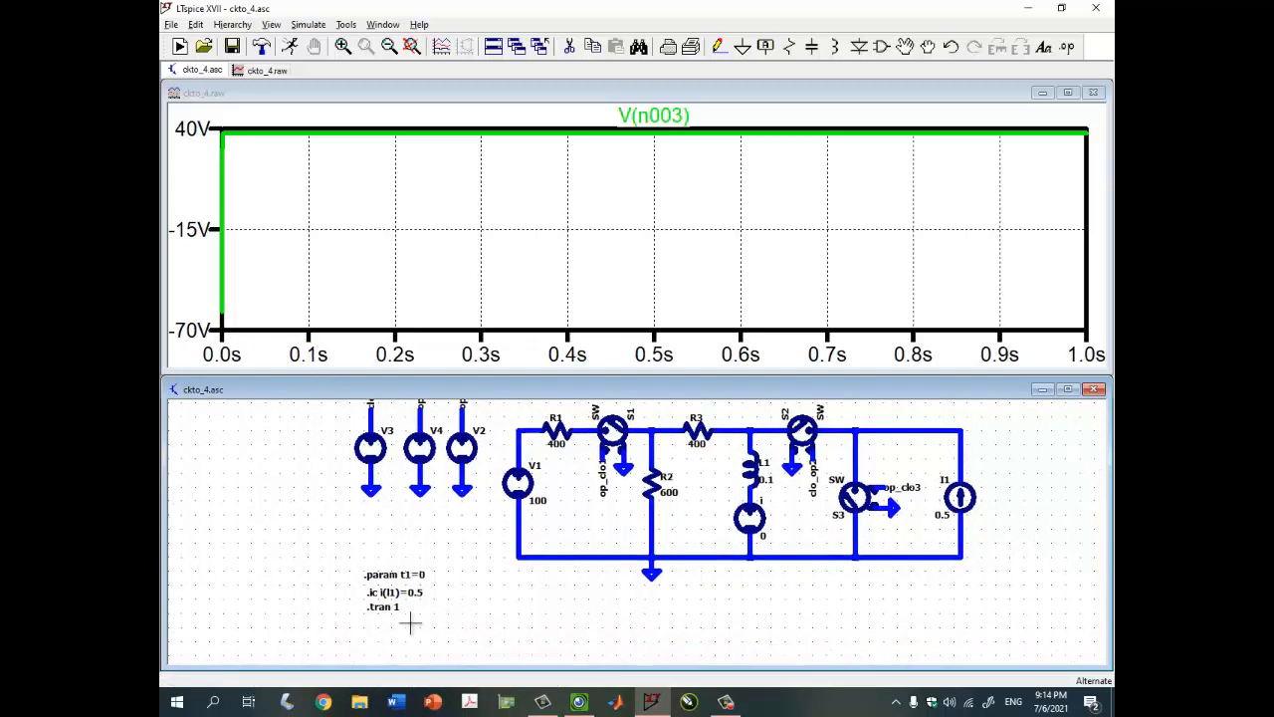
Set the .tran stop time to 20m and rerun the simulation
right_click(396, 607)
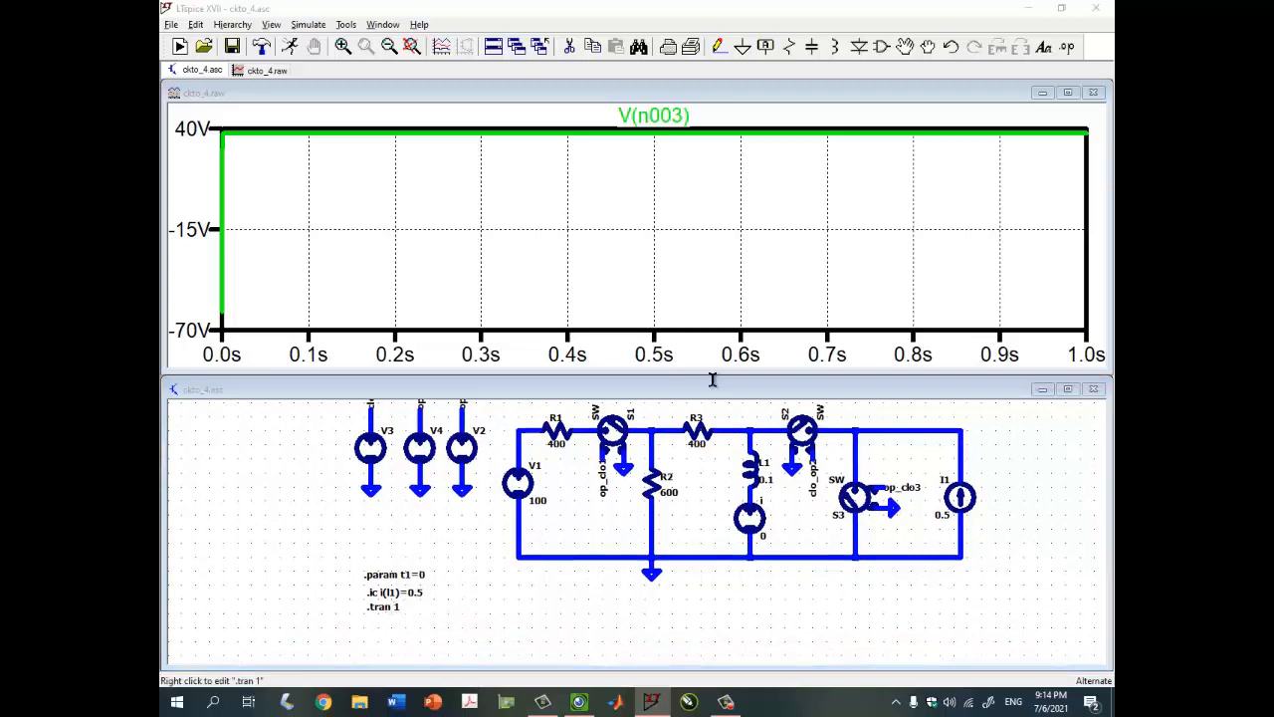
double_click(737, 280)
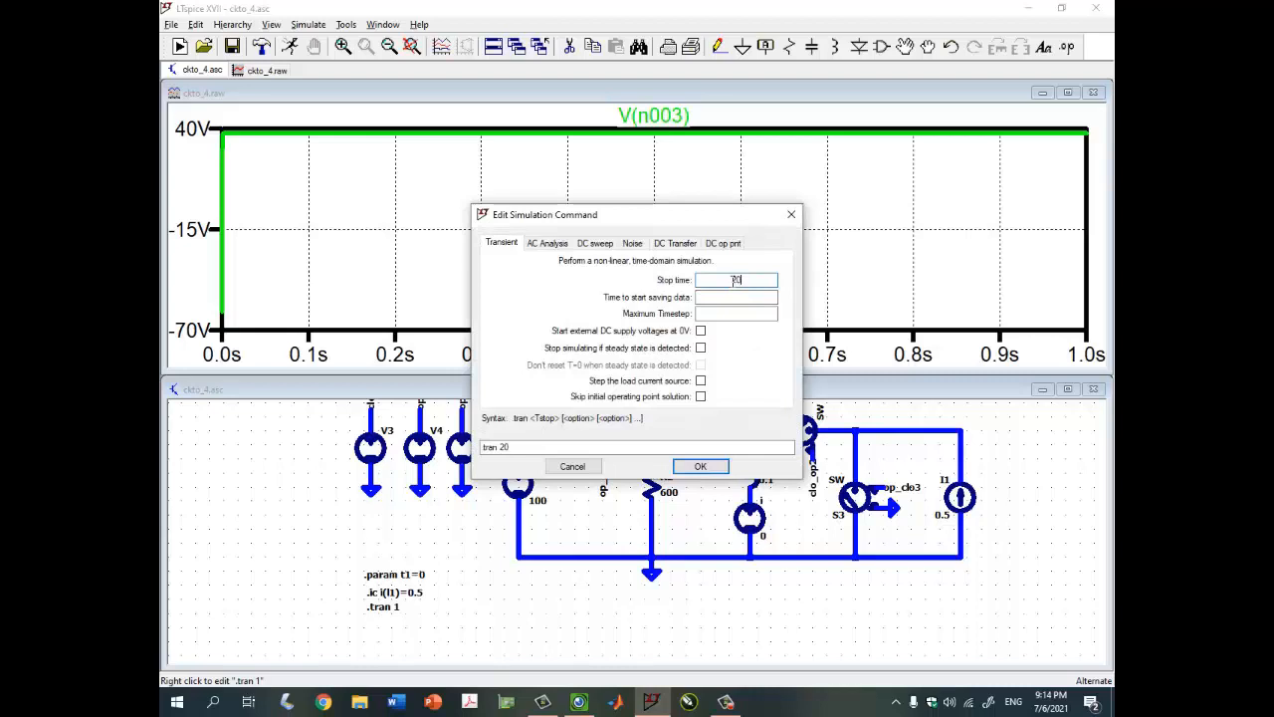
text(20m)
key(Return)
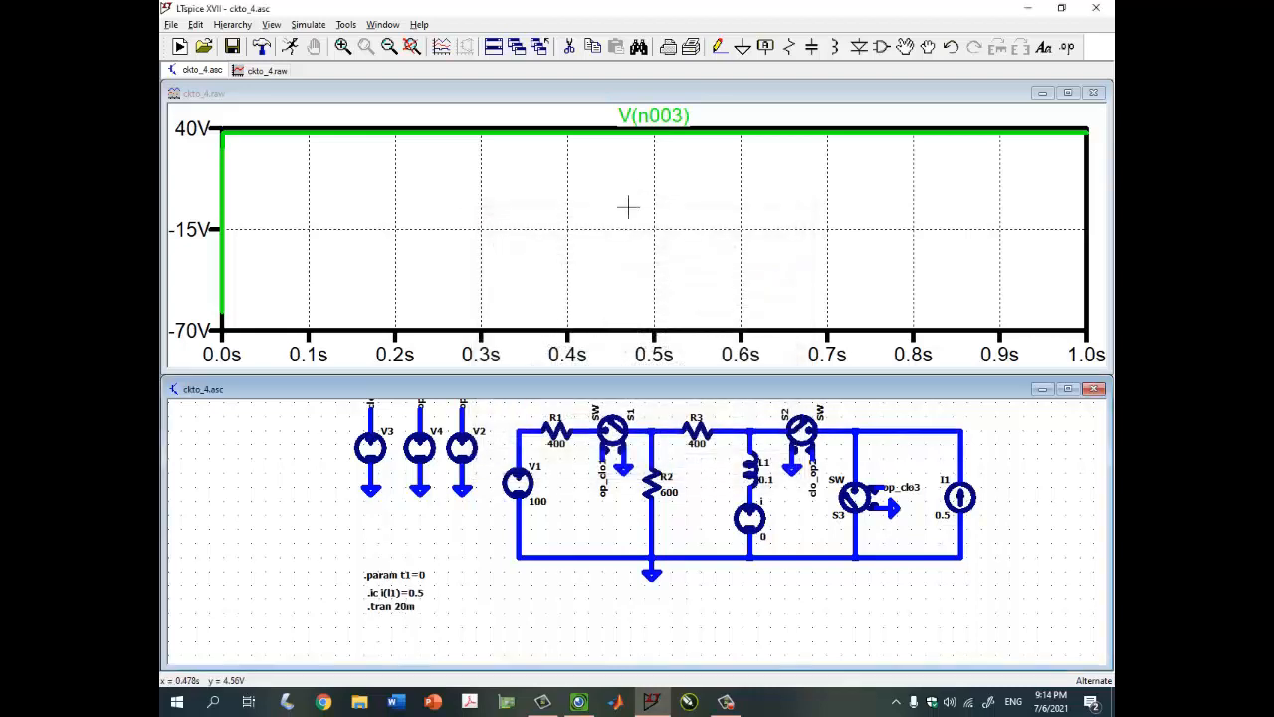
click(291, 47)
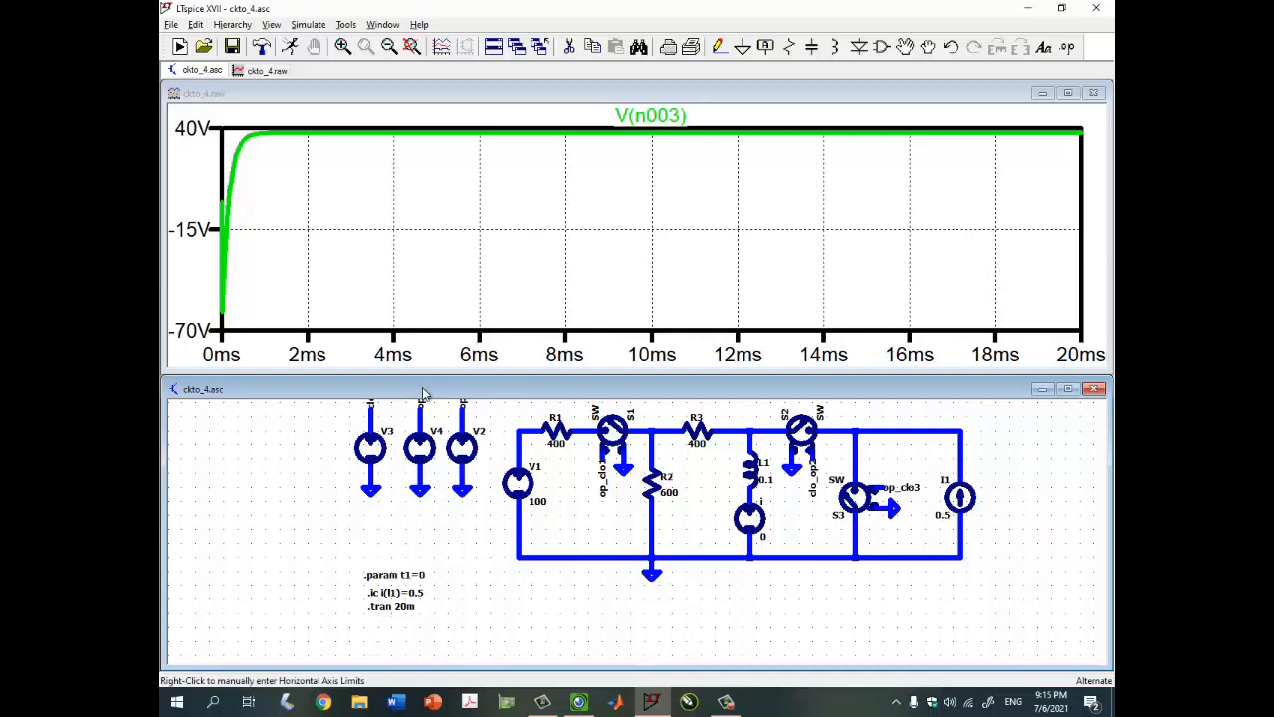
Shorten the stop time to 4m, rerun, and maximize the V(n003) plot window
right_click(404, 599)
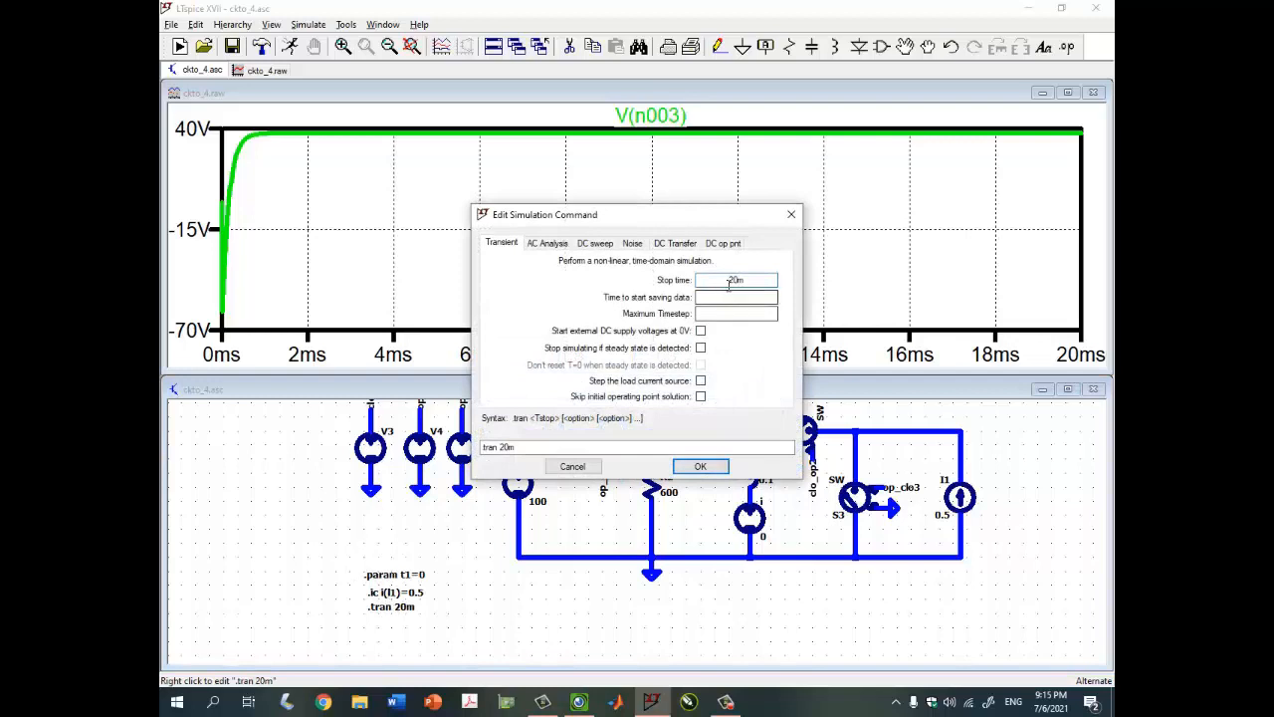
key(BackSpace)
key(BackSpace)
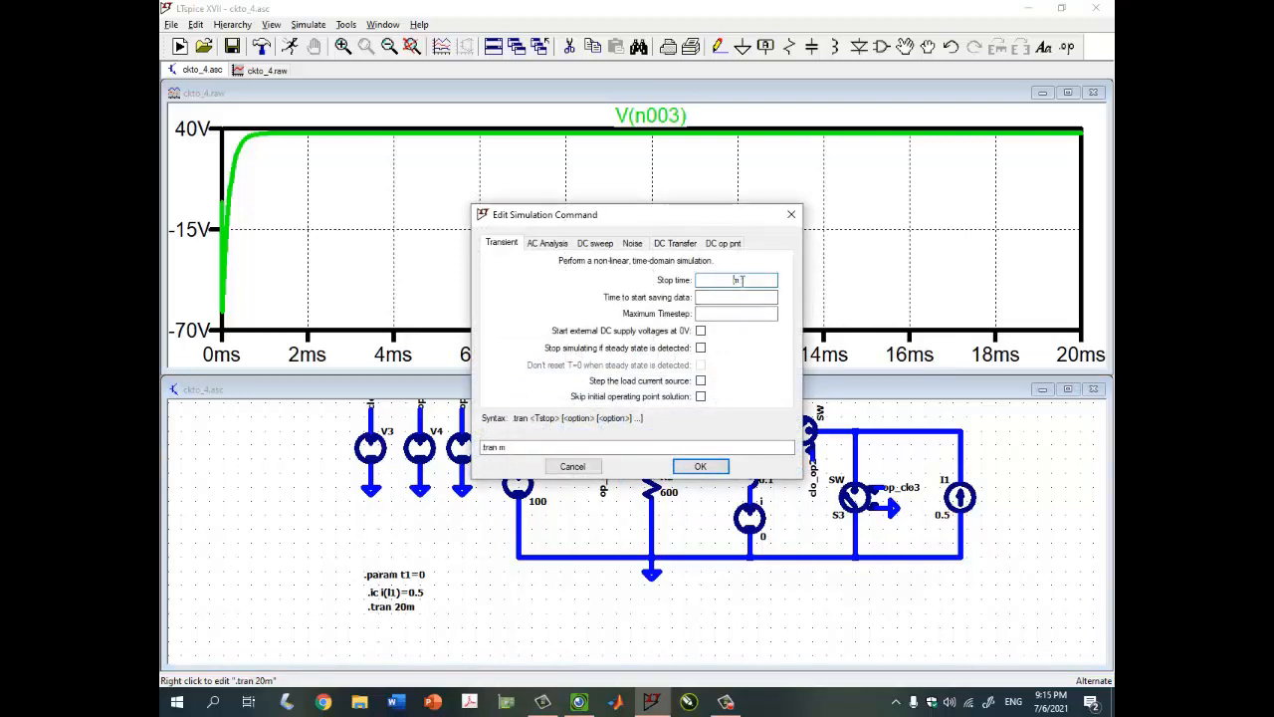
key(Return)
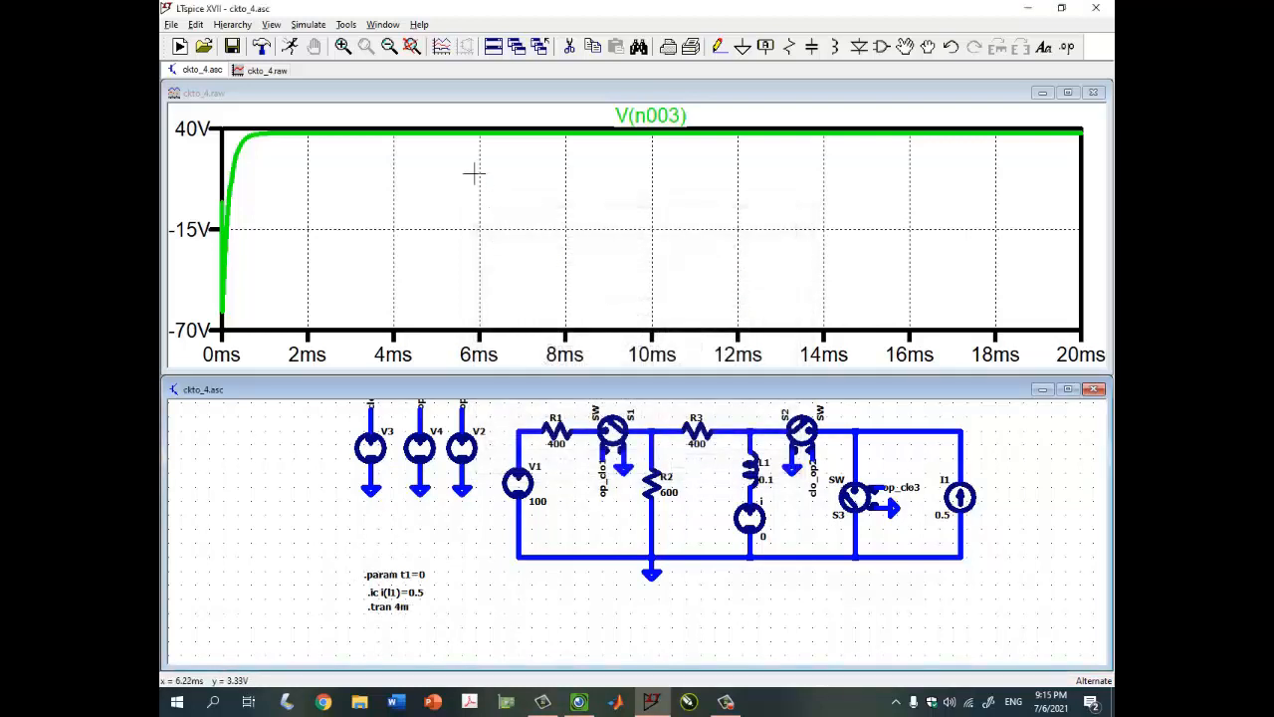
click(290, 46)
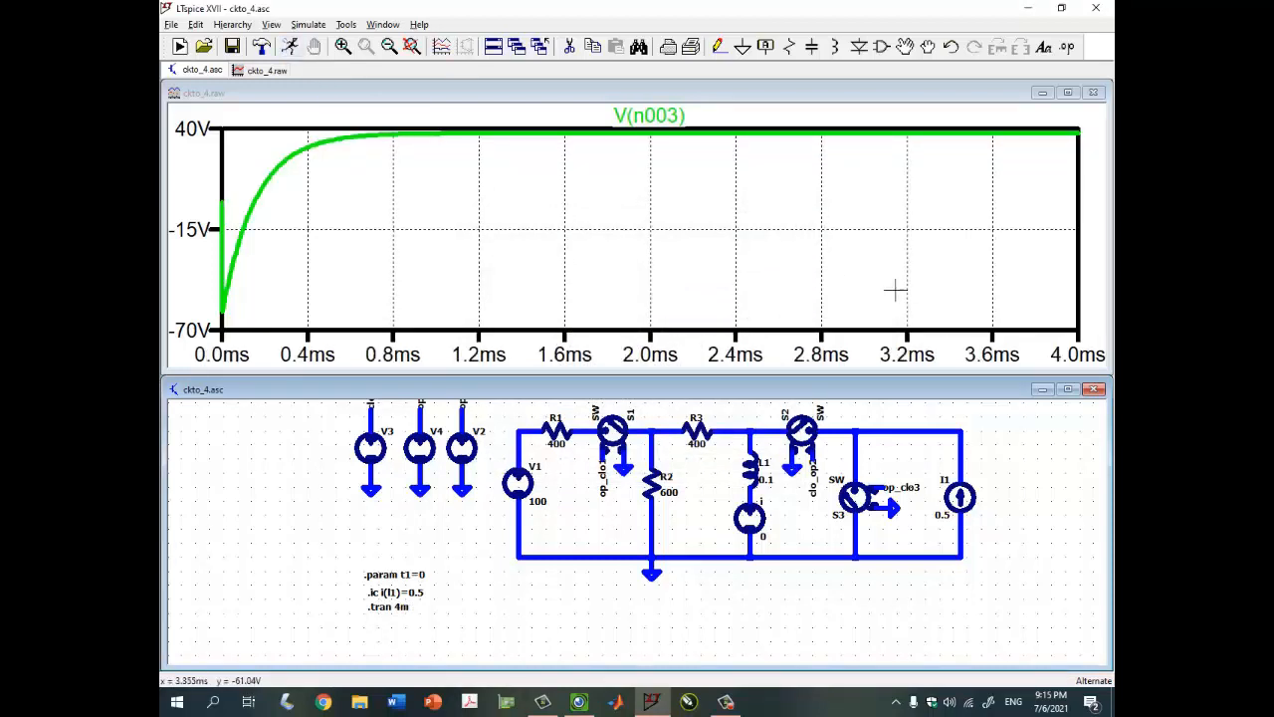
click(1068, 92)
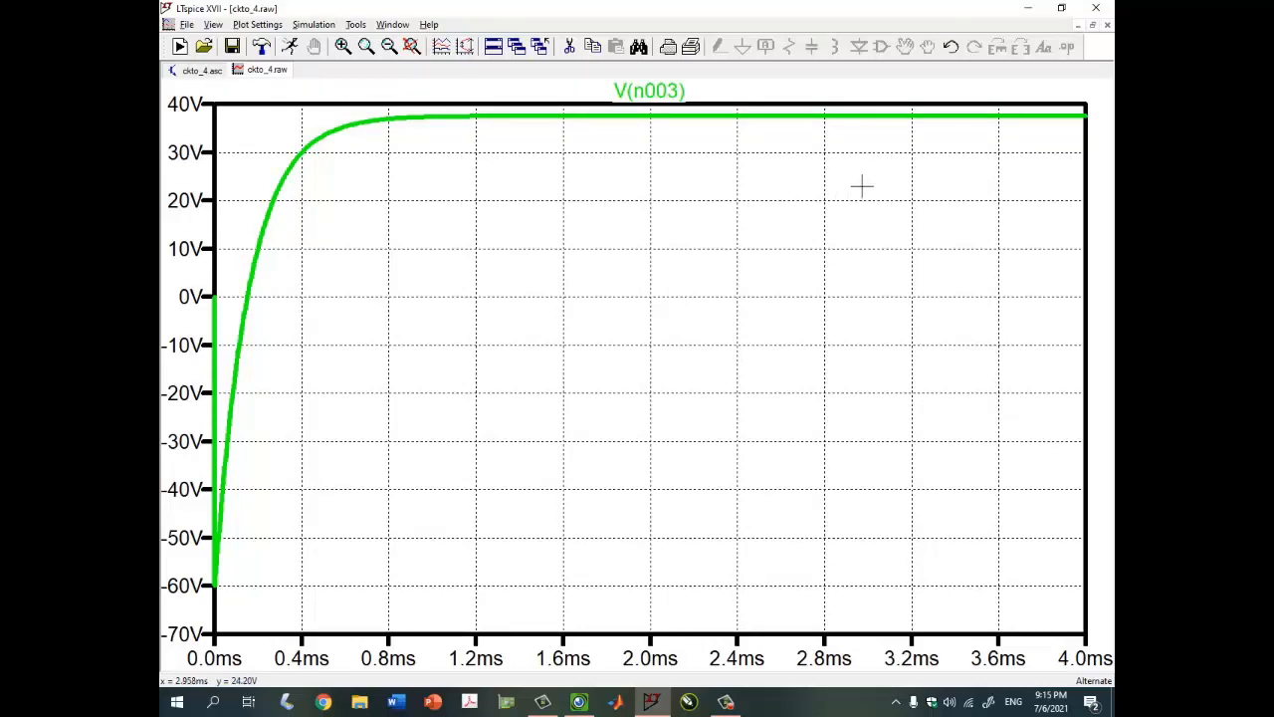
click(1093, 30)
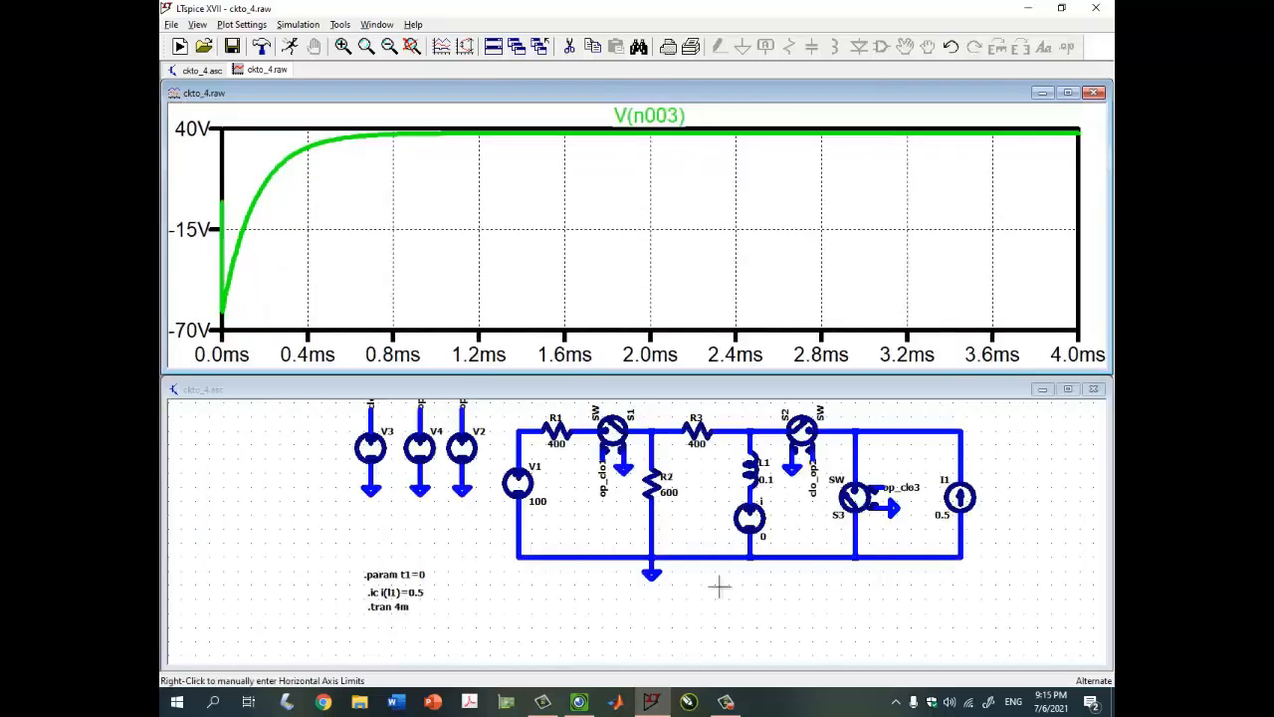
click(596, 702)
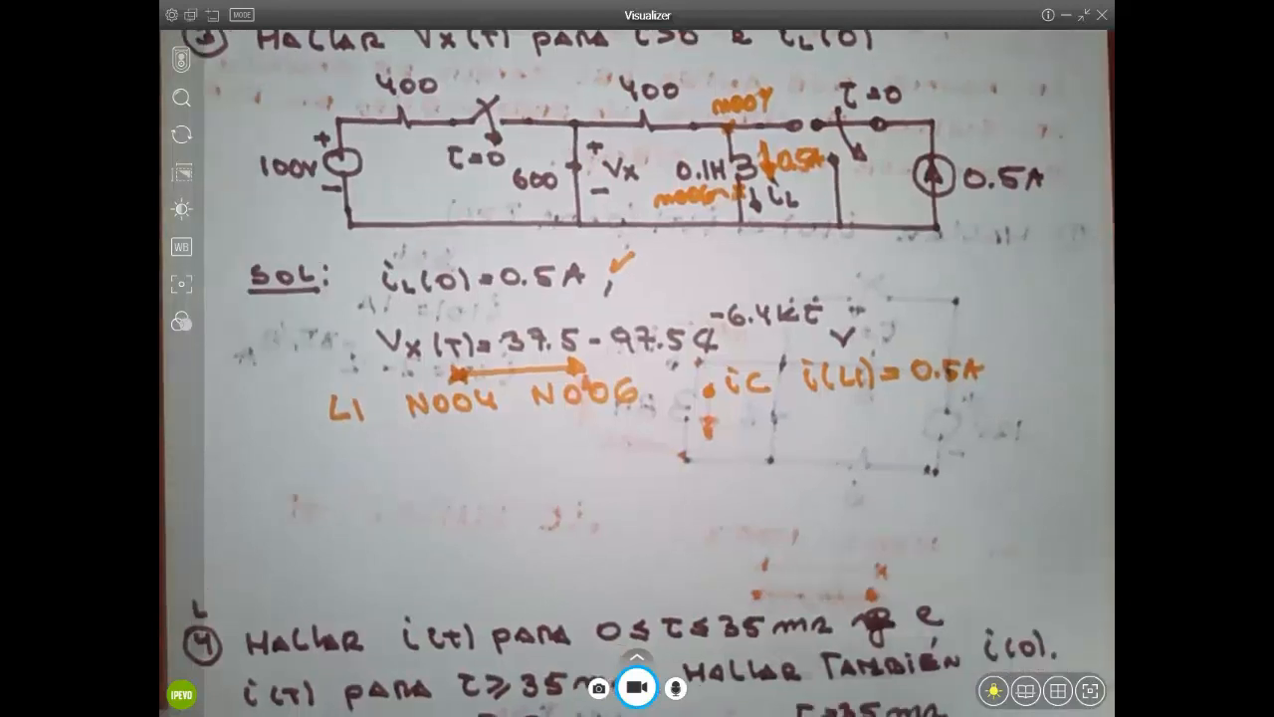
click(1066, 15)
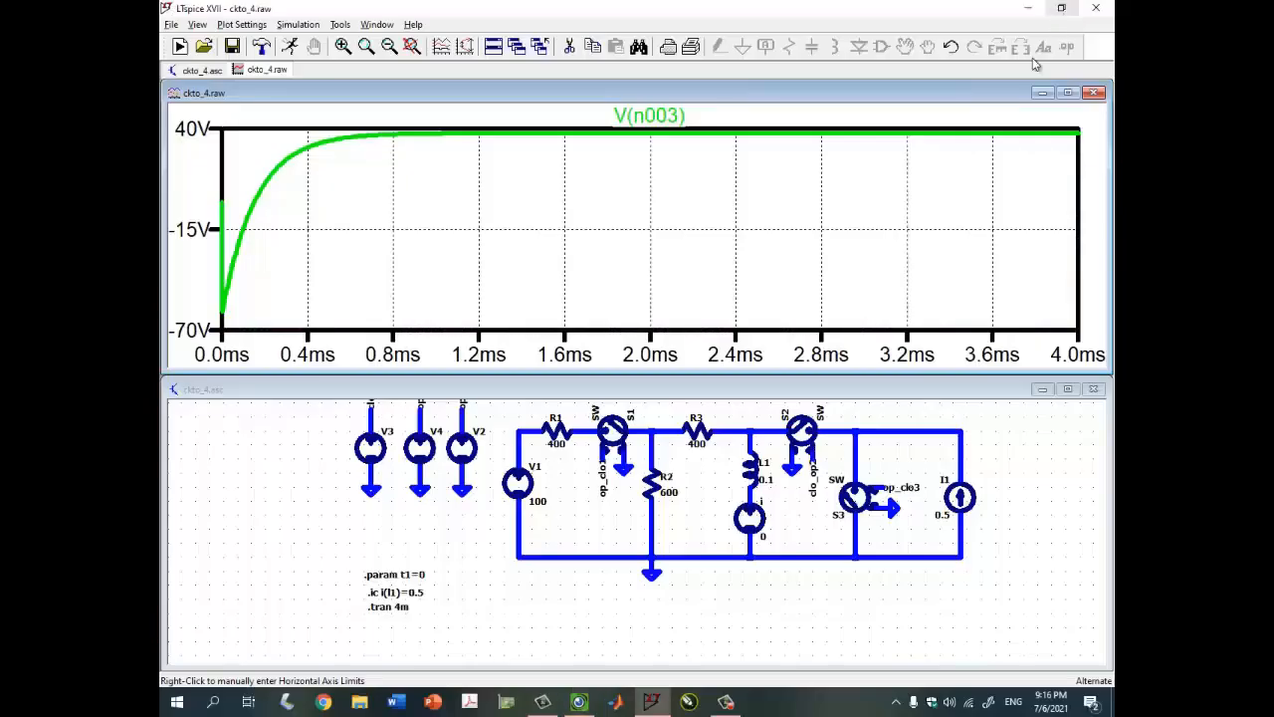
click(1068, 93)
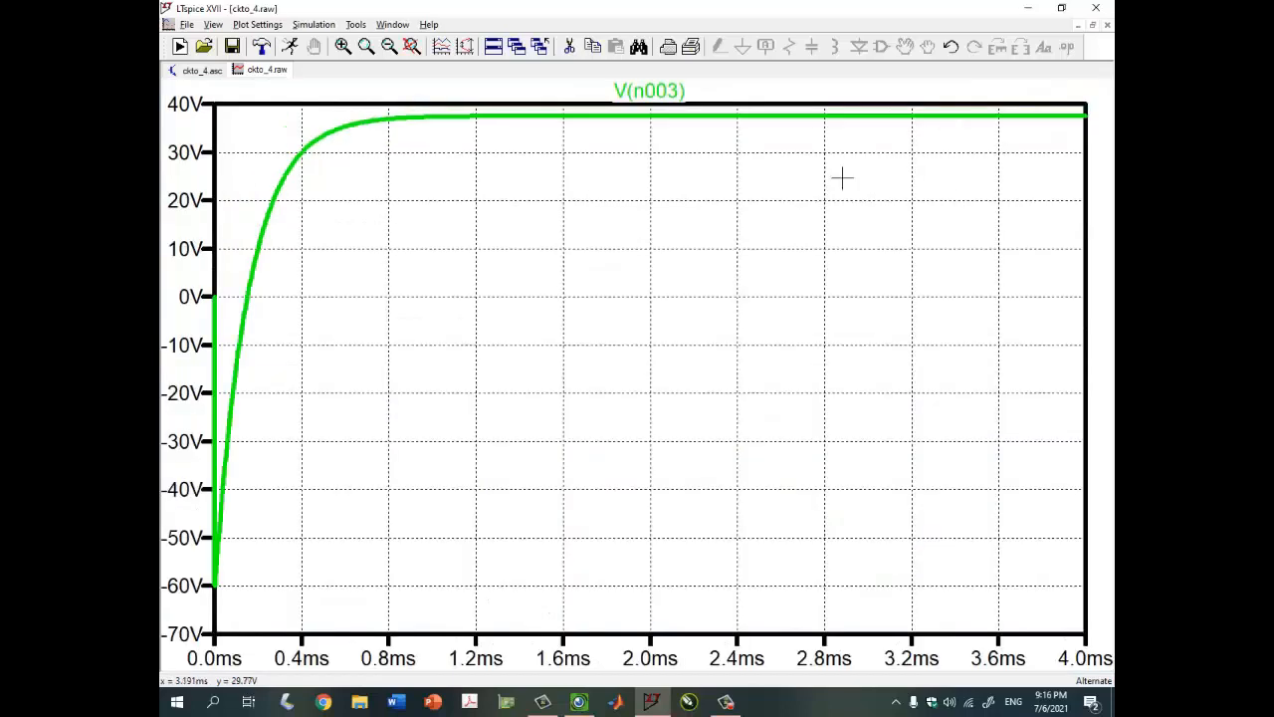
Add an extra empty plot pane, then delete it again
right_click(598, 271)
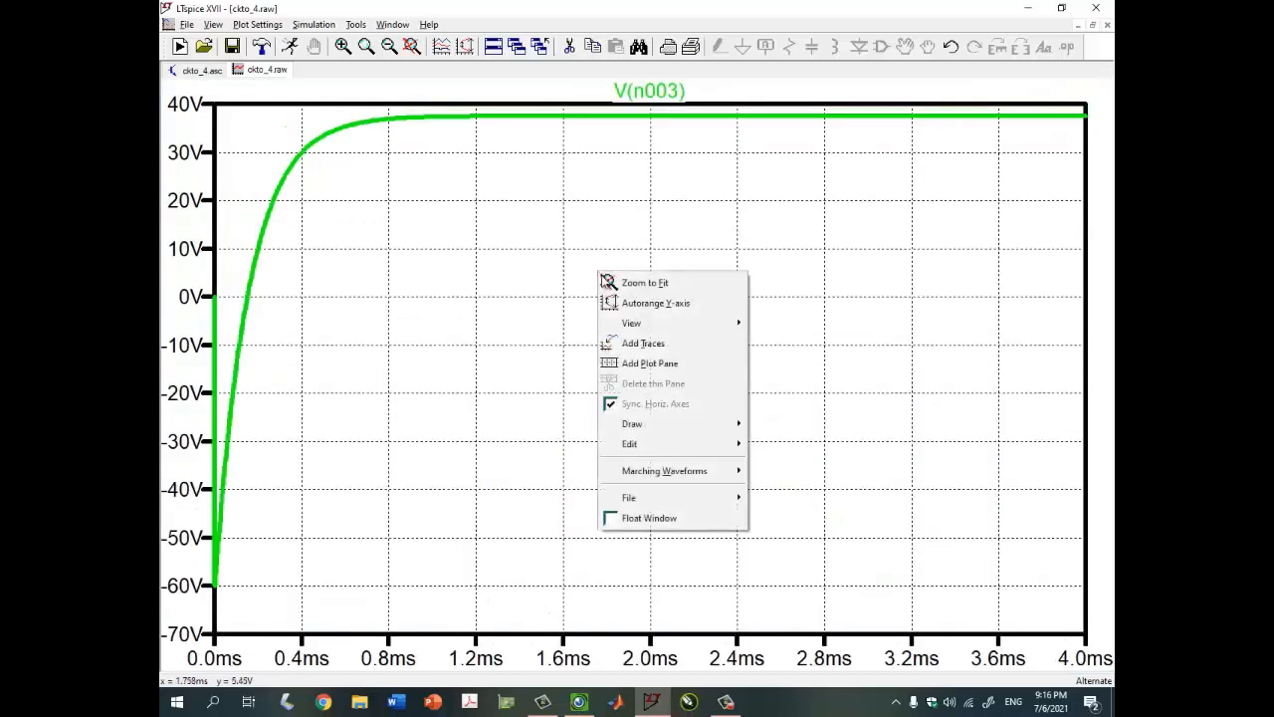
click(652, 362)
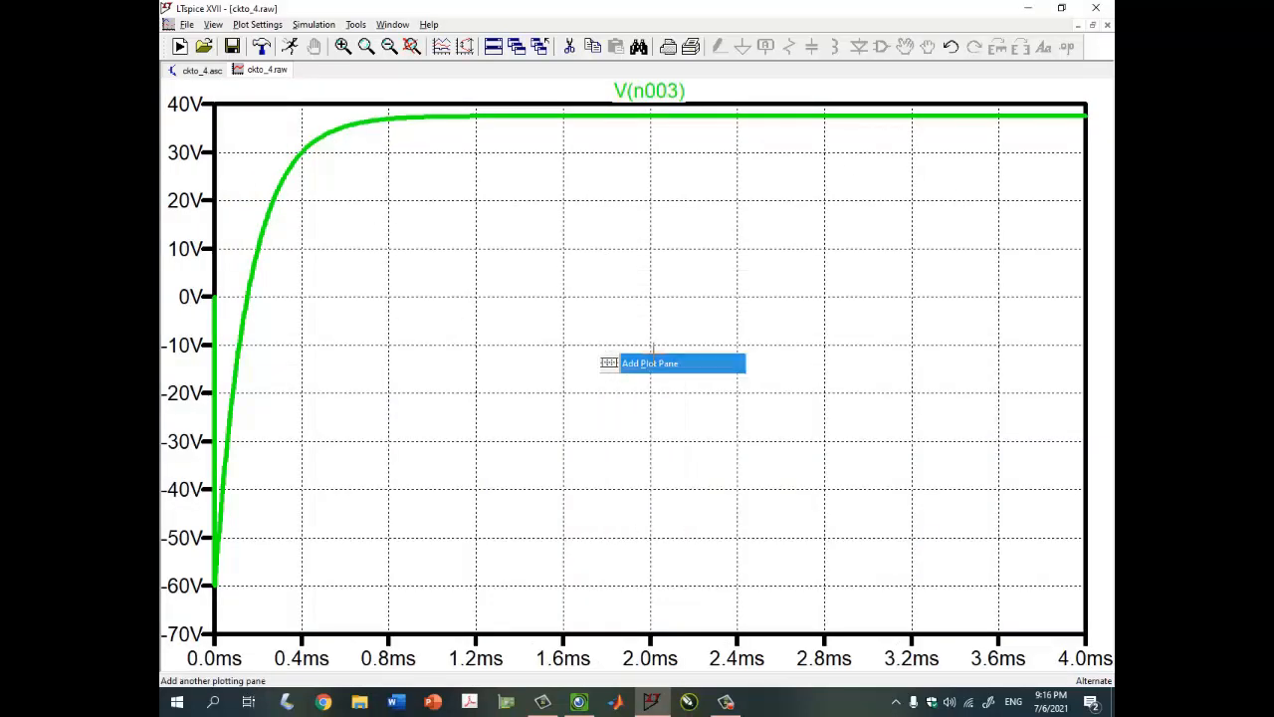
right_click(686, 242)
click(622, 228)
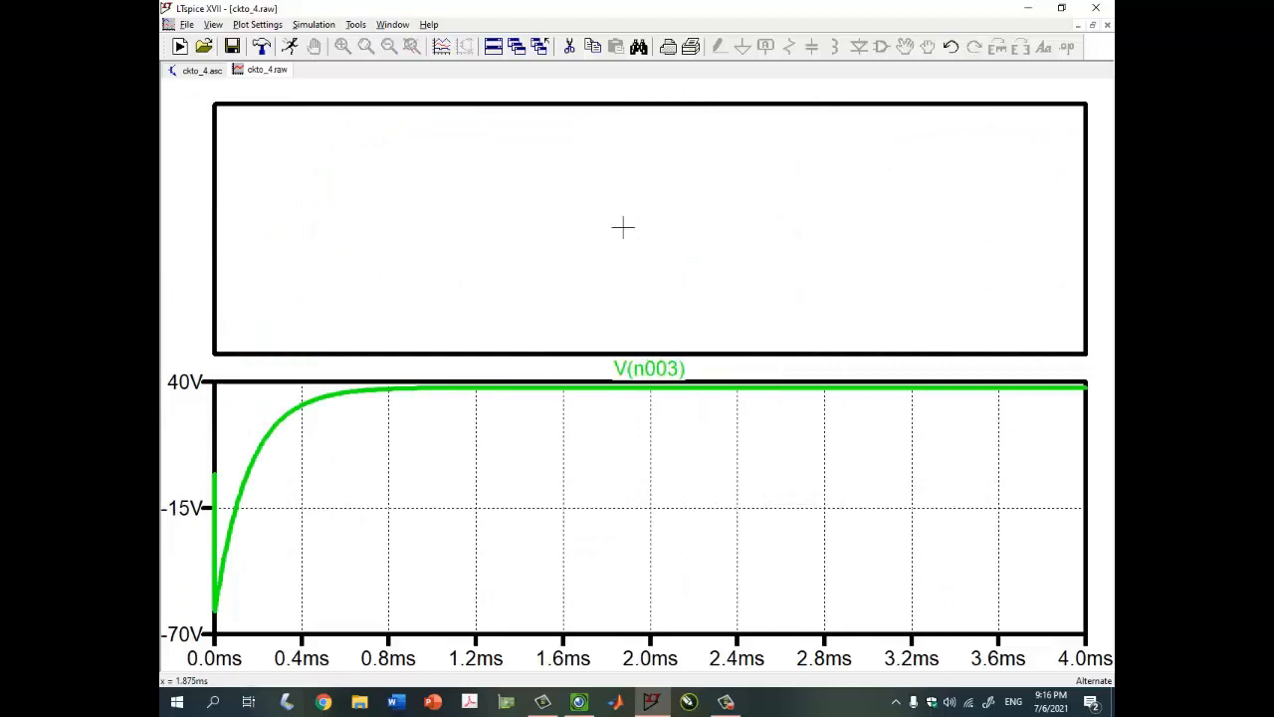
key(F5)
click(624, 228)
key(Escape)
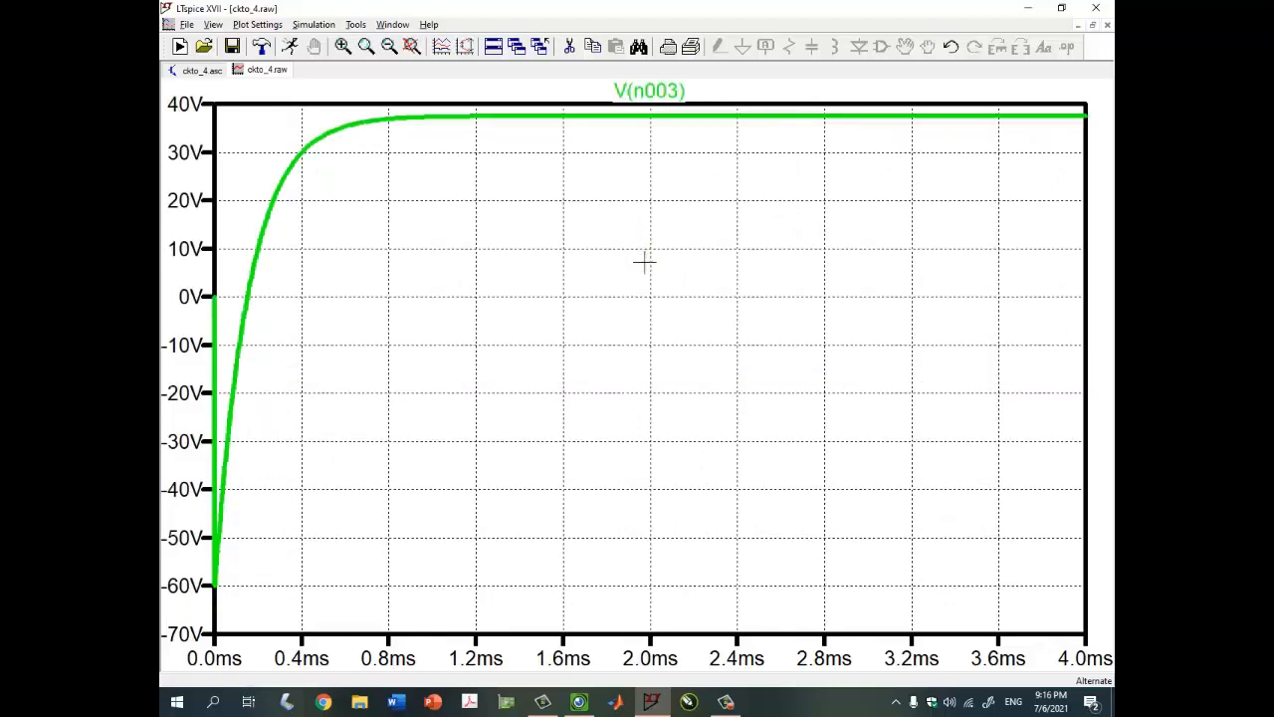
Add the trace 37.5-97.5*exp(-6.4k*time) to the V(n003) plot
right_click(645, 268)
click(680, 332)
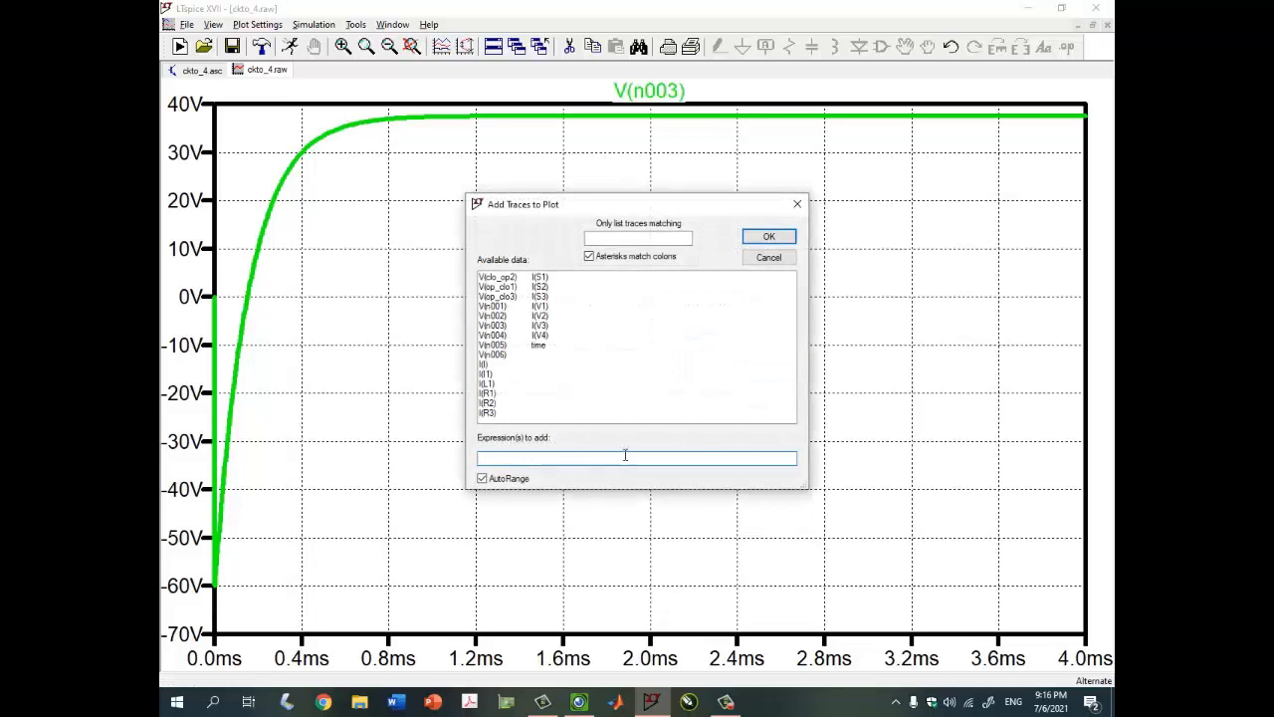
text(37.5)
key(BackSpace)
drag(522, 204, 548, 372)
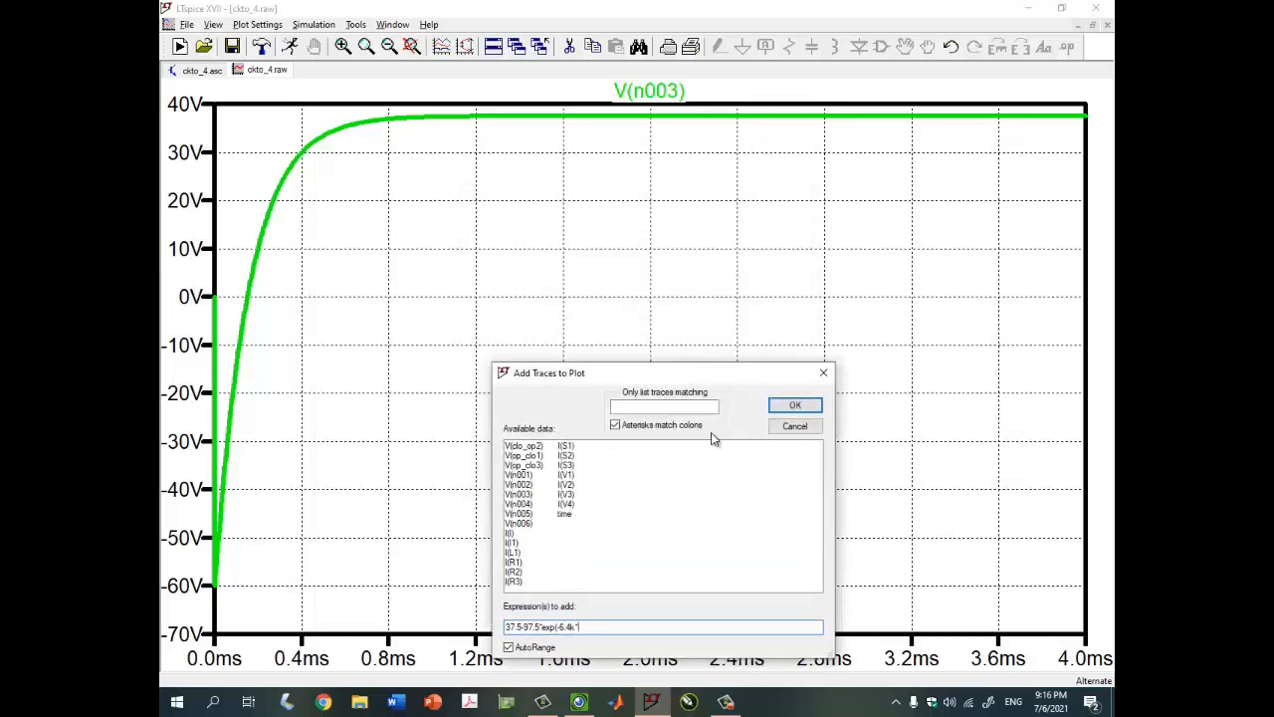
drag(749, 371, 745, 275)
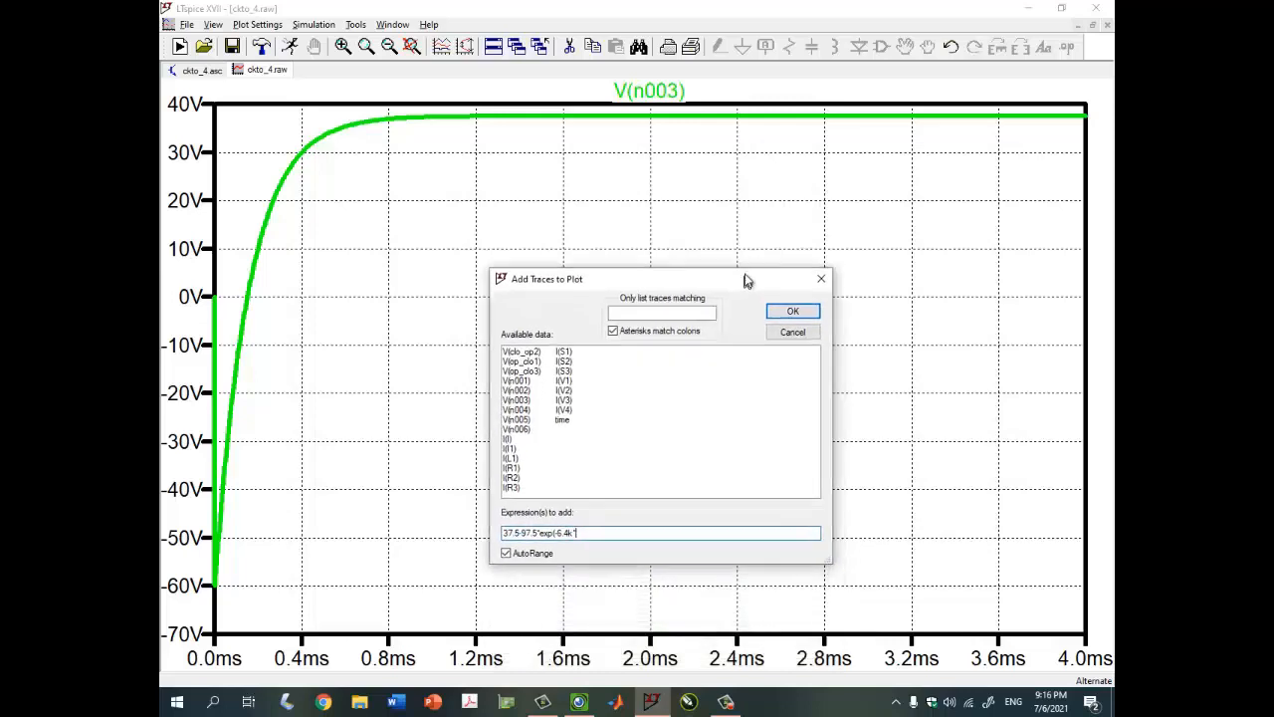
click(569, 420)
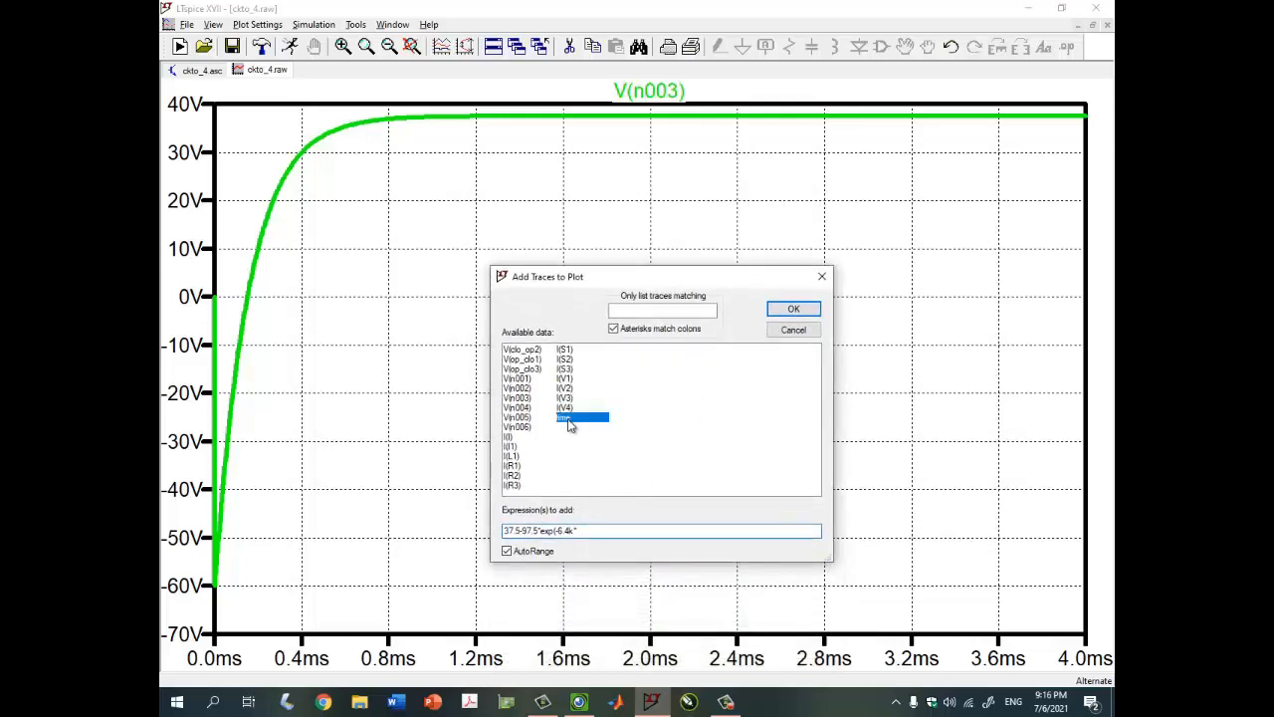
click(609, 531)
text(time))
key(Return)
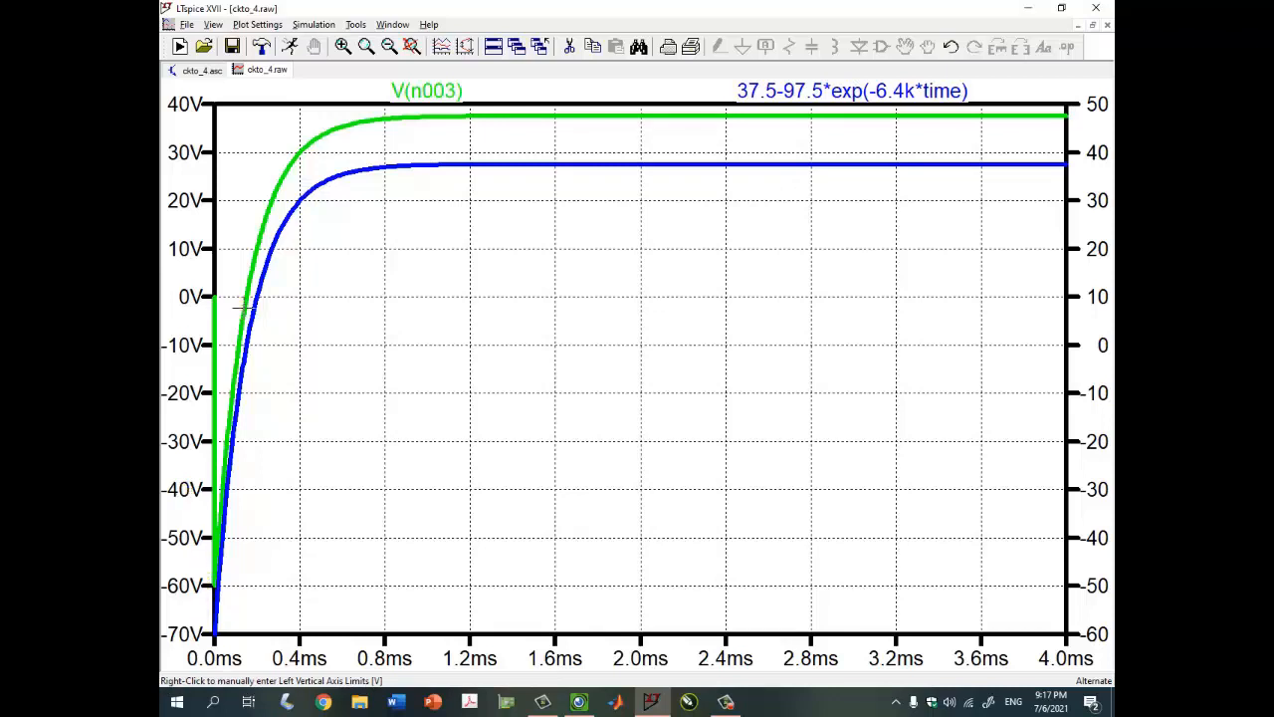
Adjust the right-axis limits of the analytic trace
right_click(1092, 450)
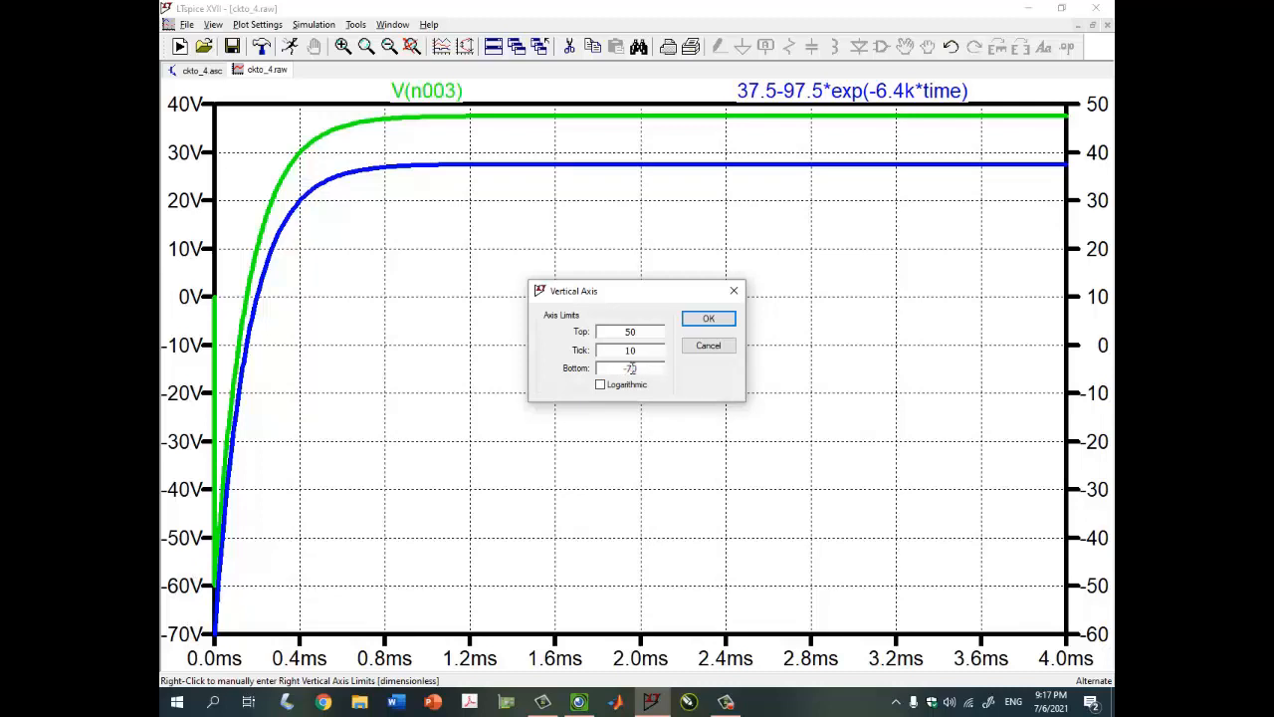
key(Tab)
key(Tab)
key(Tab)
key(Tab)
key(Return)
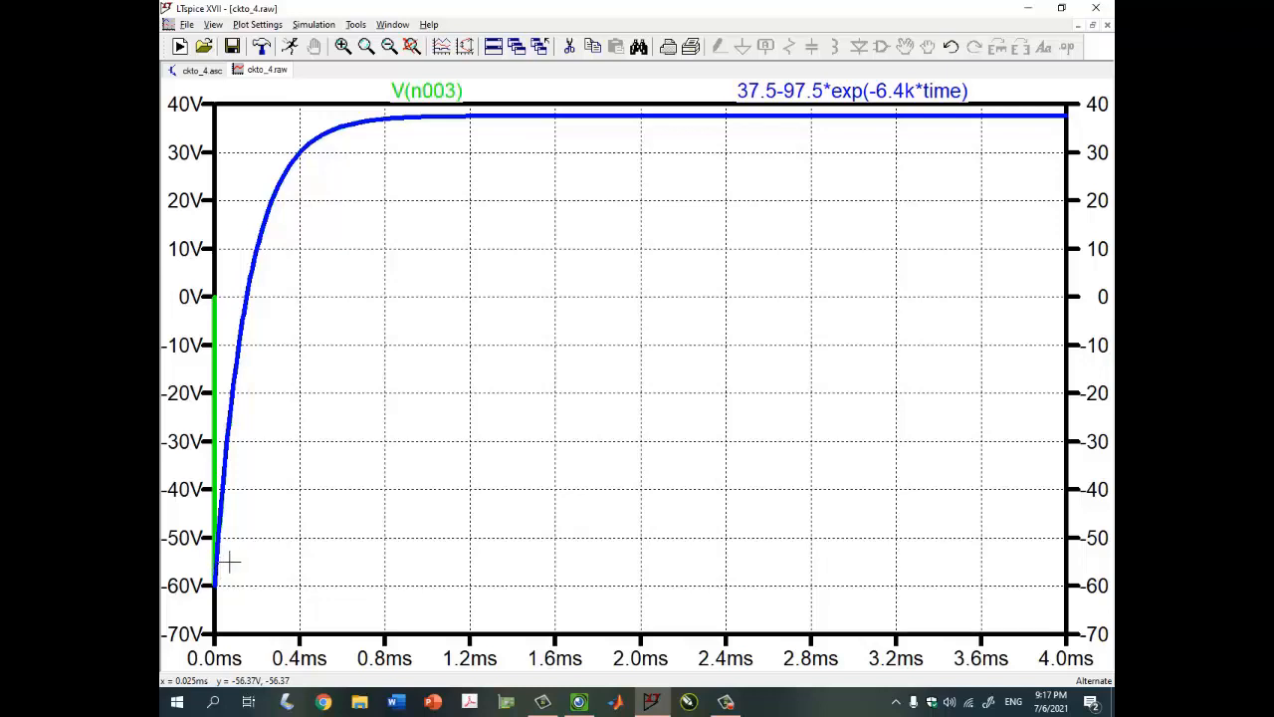
Change the analytic trace to (37.5-97.5*exp(-6.4k*time))*u(time)
right_click(837, 94)
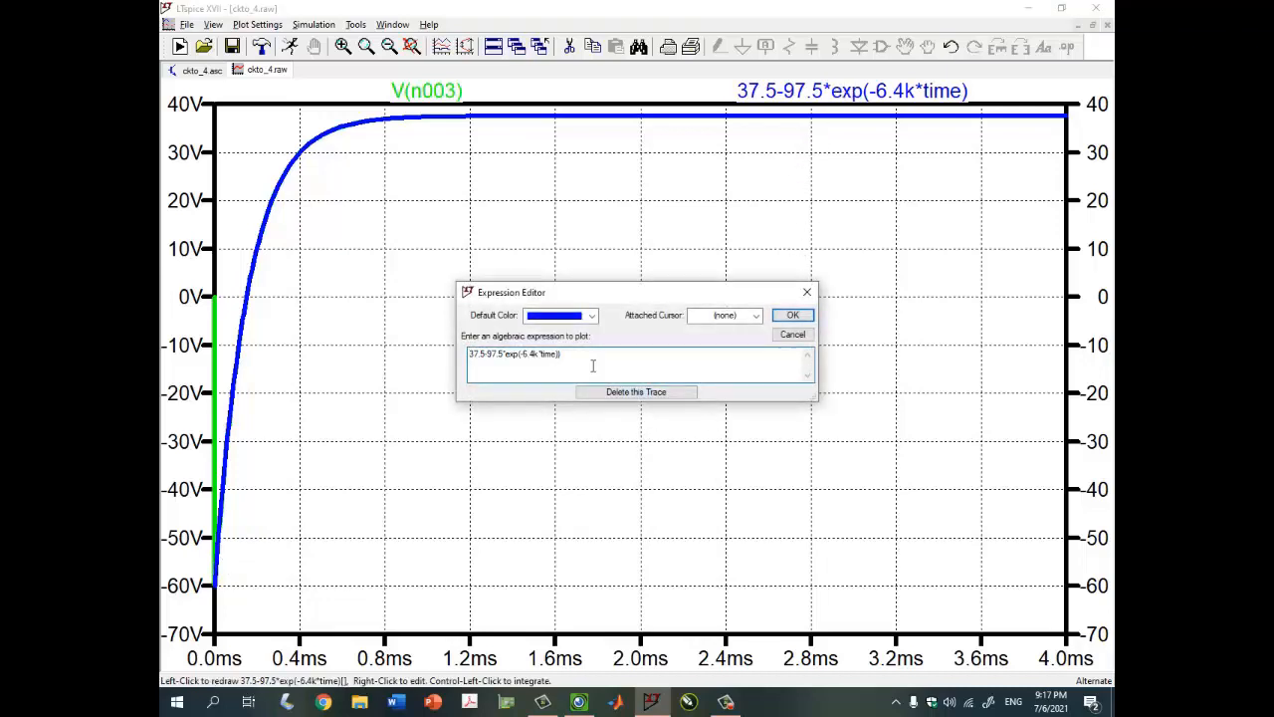
text(()
key(Return)
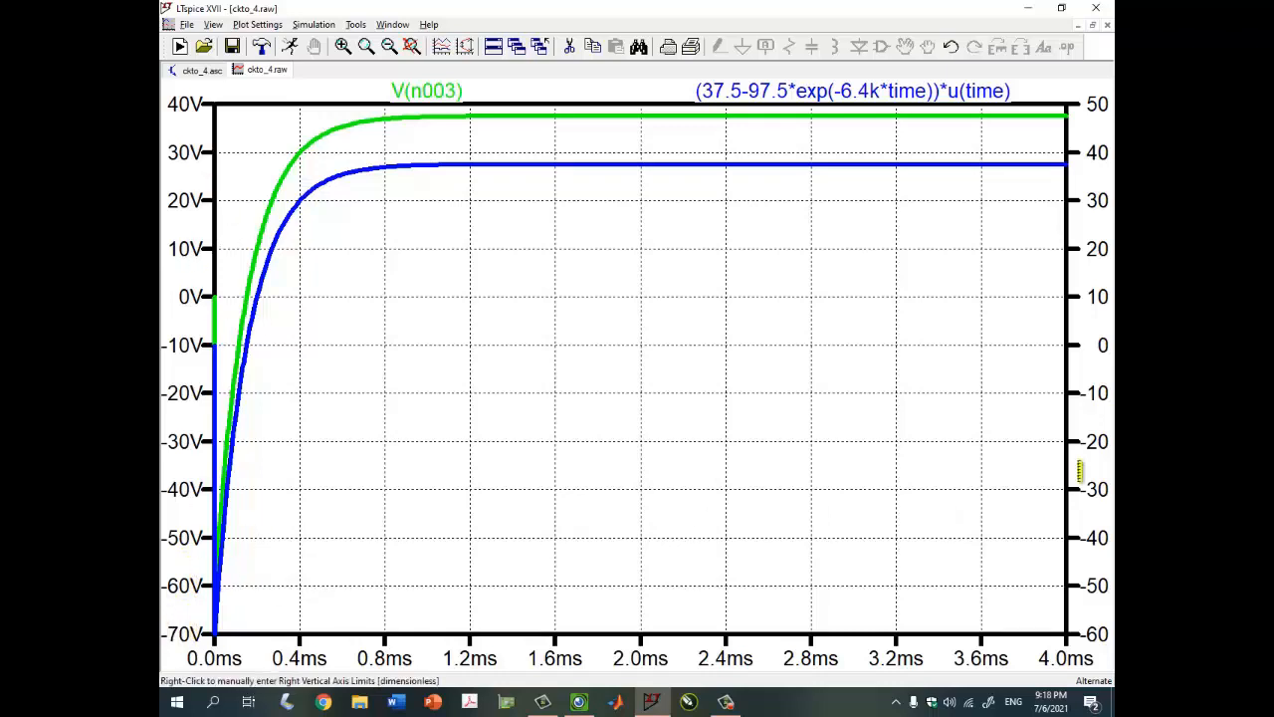
Set the right axis from 40 to -70, then tile the plot and schematic windows
right_click(1092, 481)
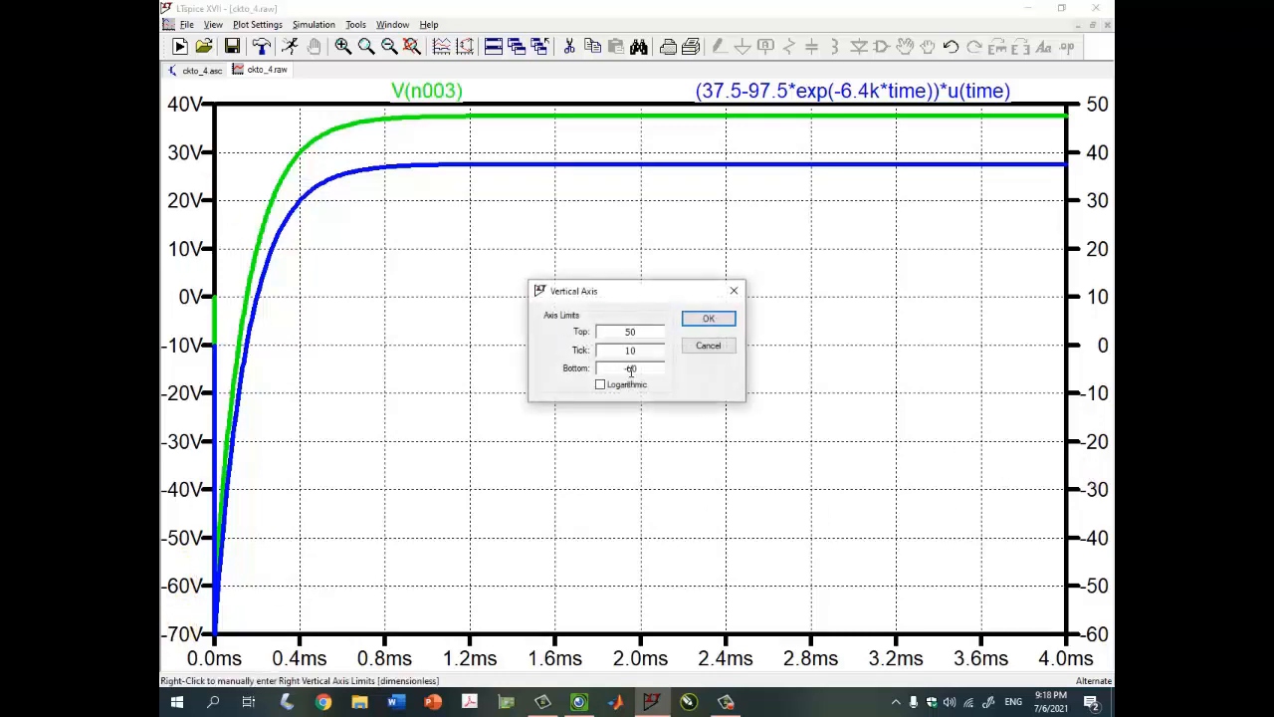
key(BackSpace)
key(Tab)
key(Tab)
key(Tab)
key(Tab)
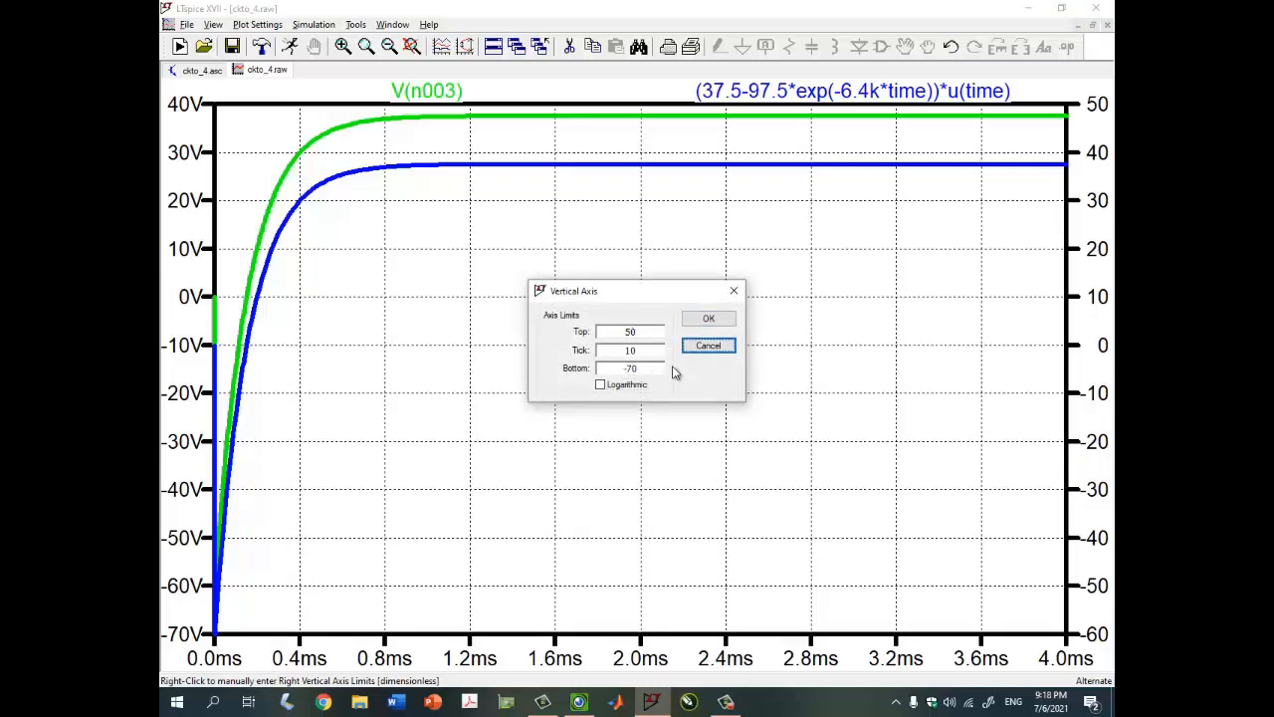
text(0)
key(Return)
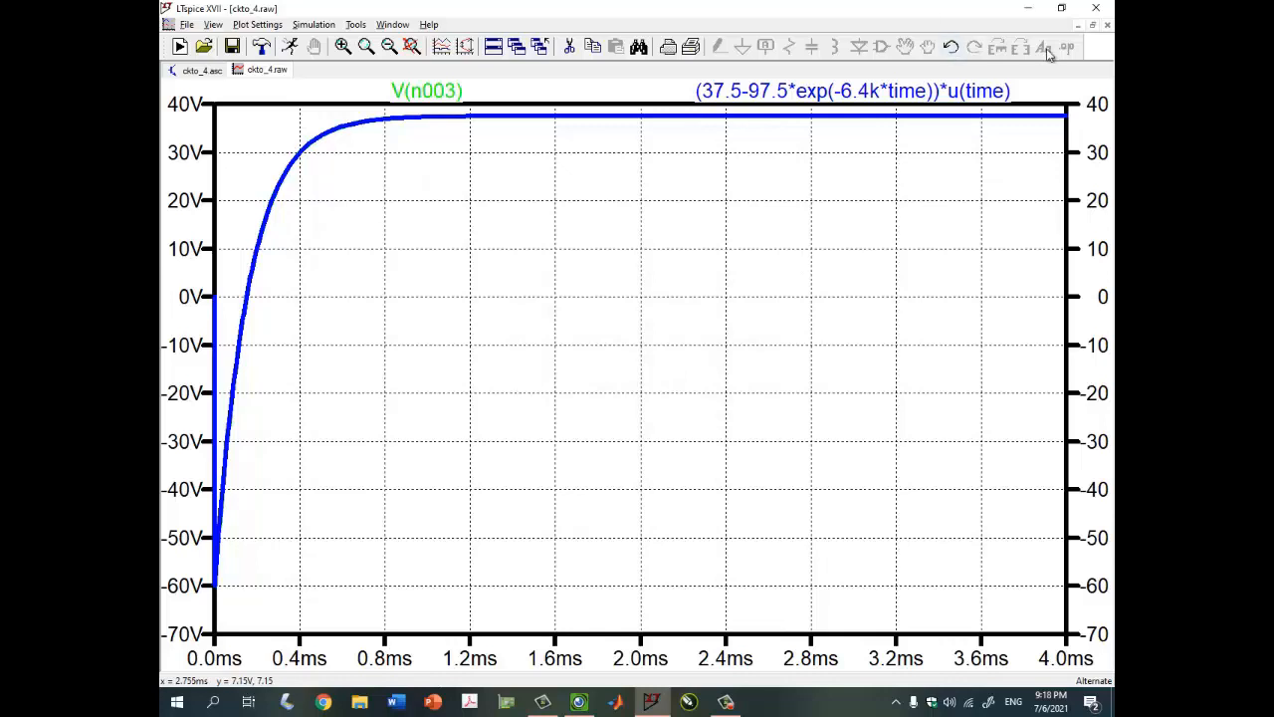
click(1093, 25)
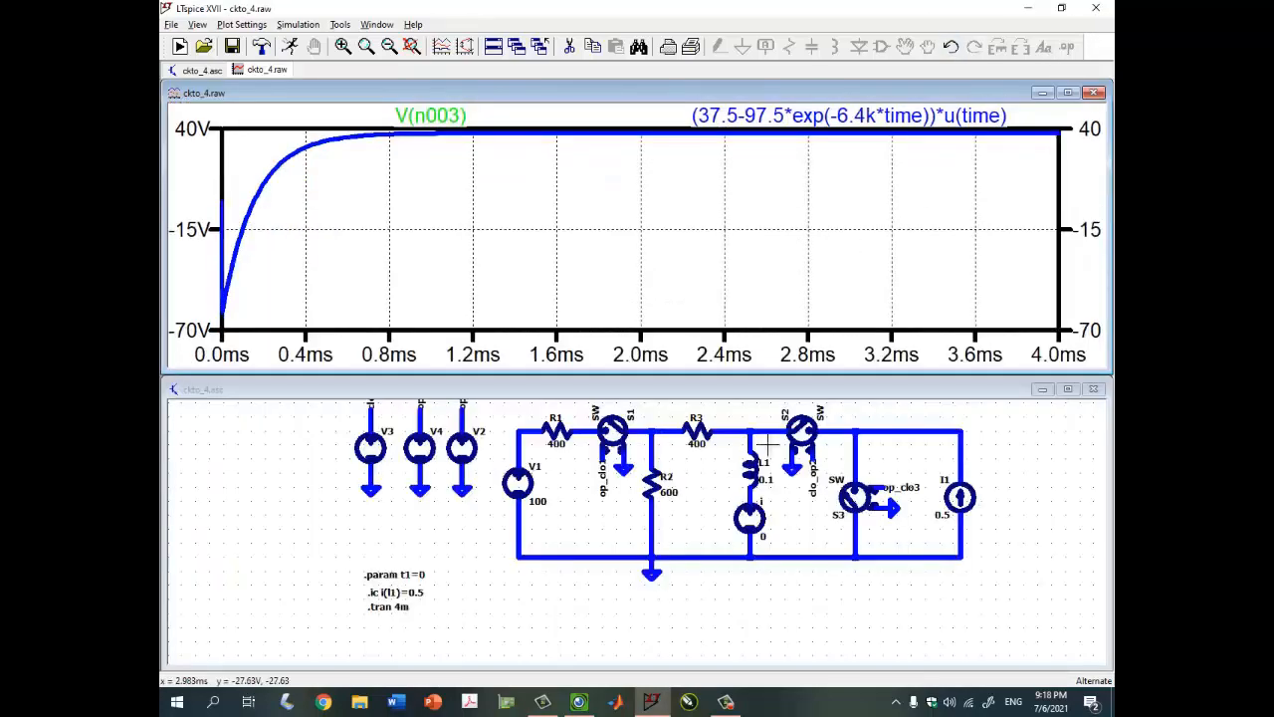
click(591, 706)
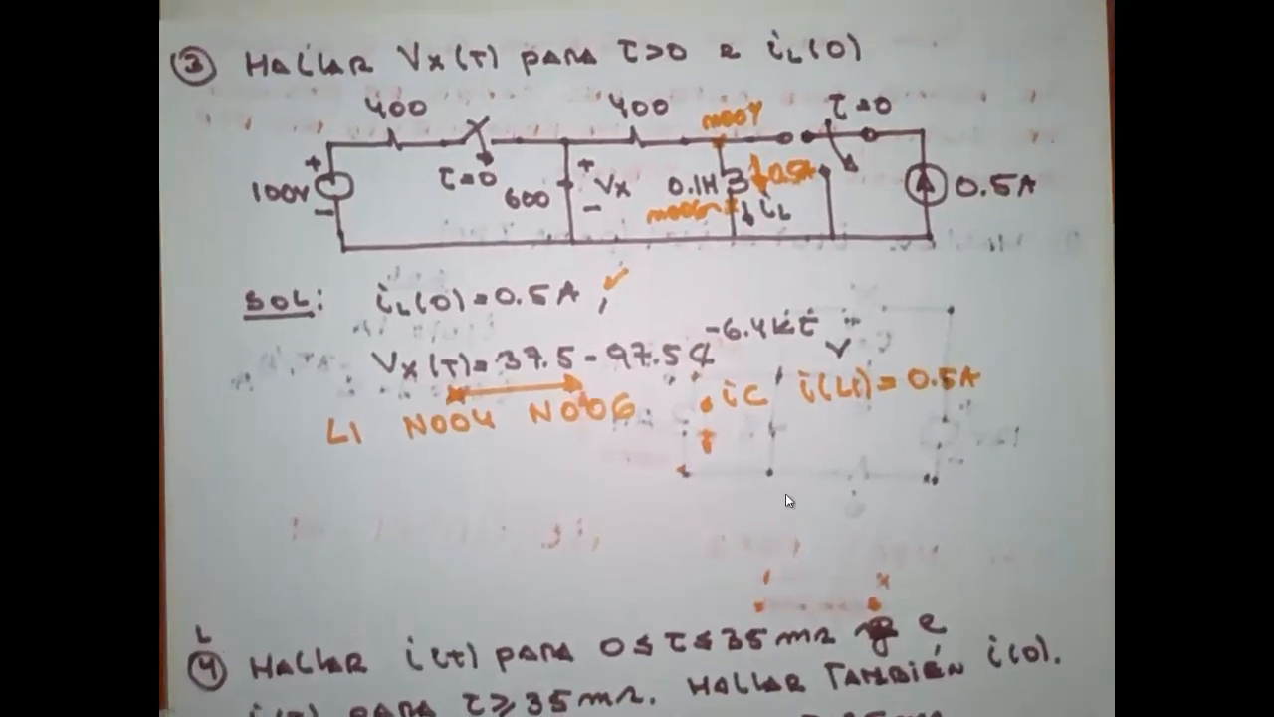
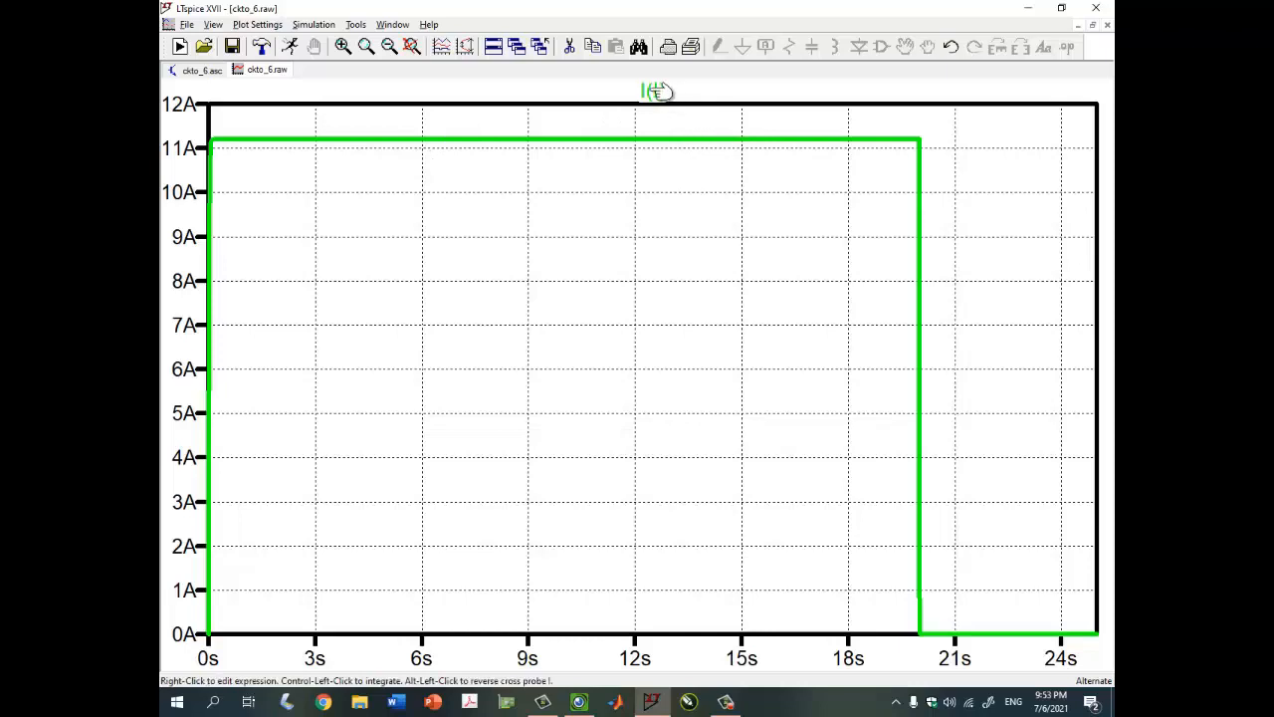
Read I(l) with a cursor at about 15 s (11.199552 A), then close the plot window
click(659, 91)
drag(951, 548, 500, 259)
drag(655, 143, 742, 140)
click(649, 297)
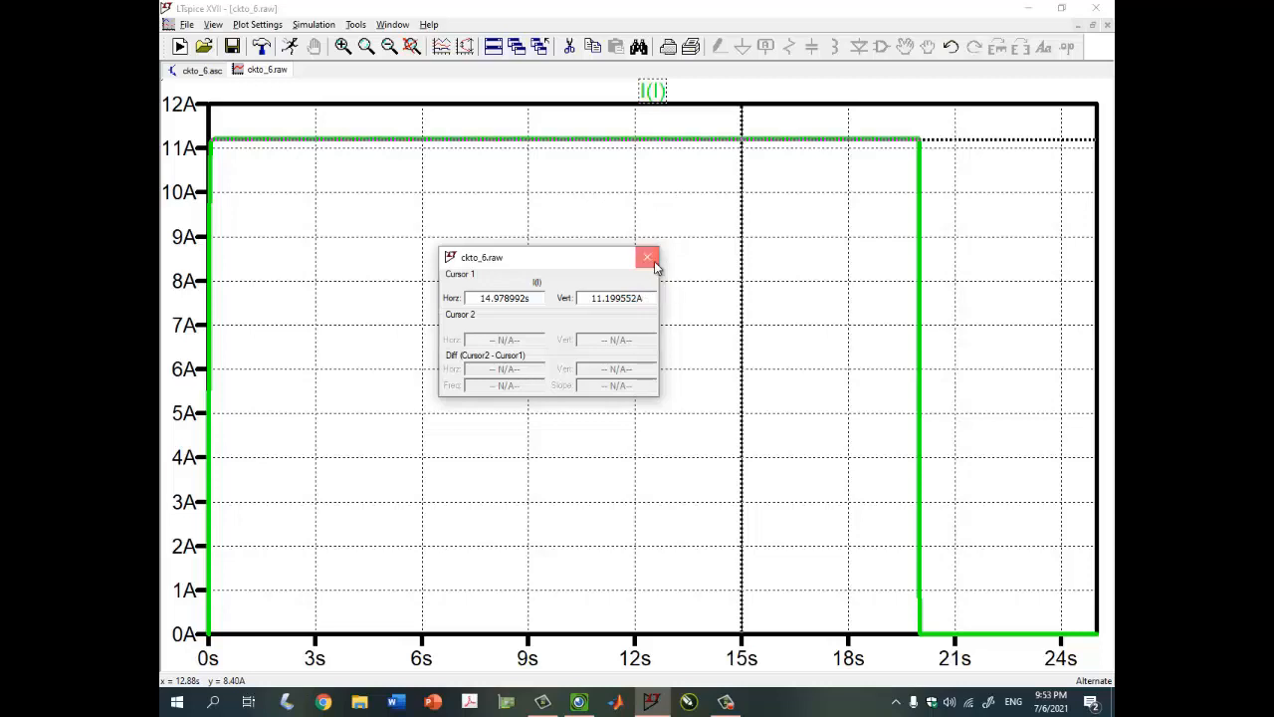
click(649, 260)
click(1106, 26)
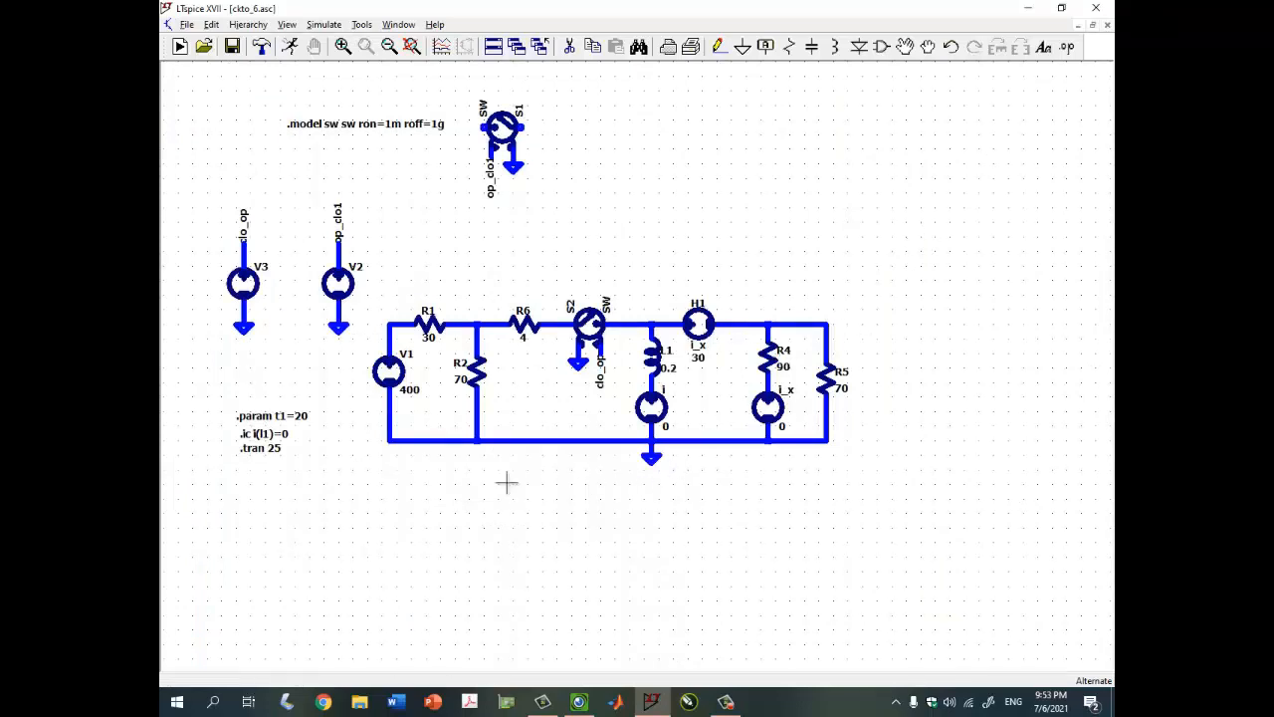
After checking the handwritten notes, change the .param directive from t1=20 to t1=0
drag(456, 488, 478, 496)
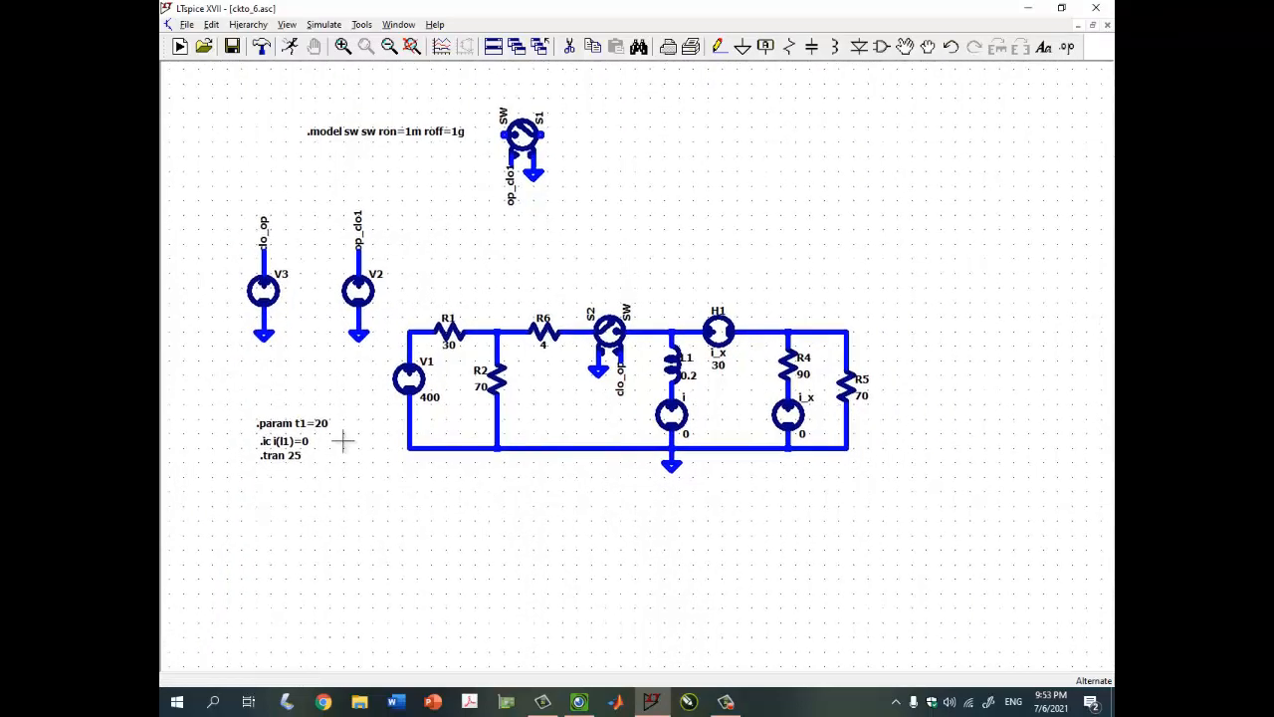
click(574, 698)
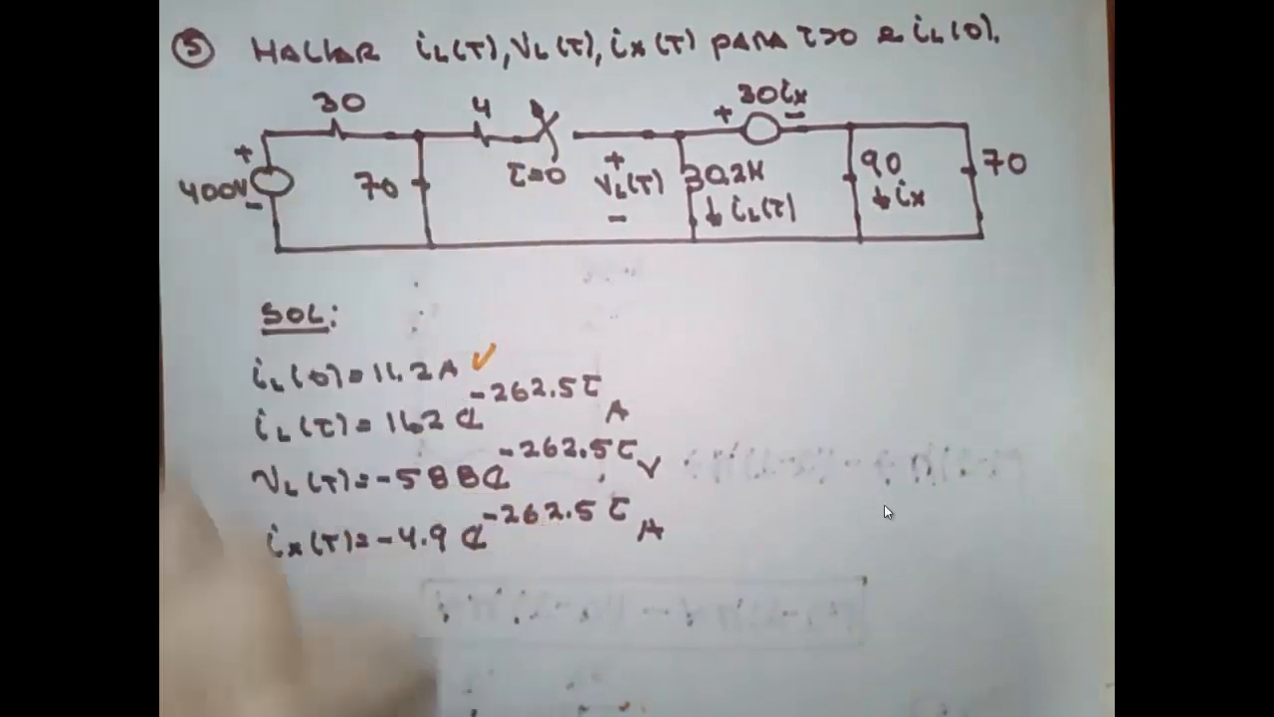
click(1068, 16)
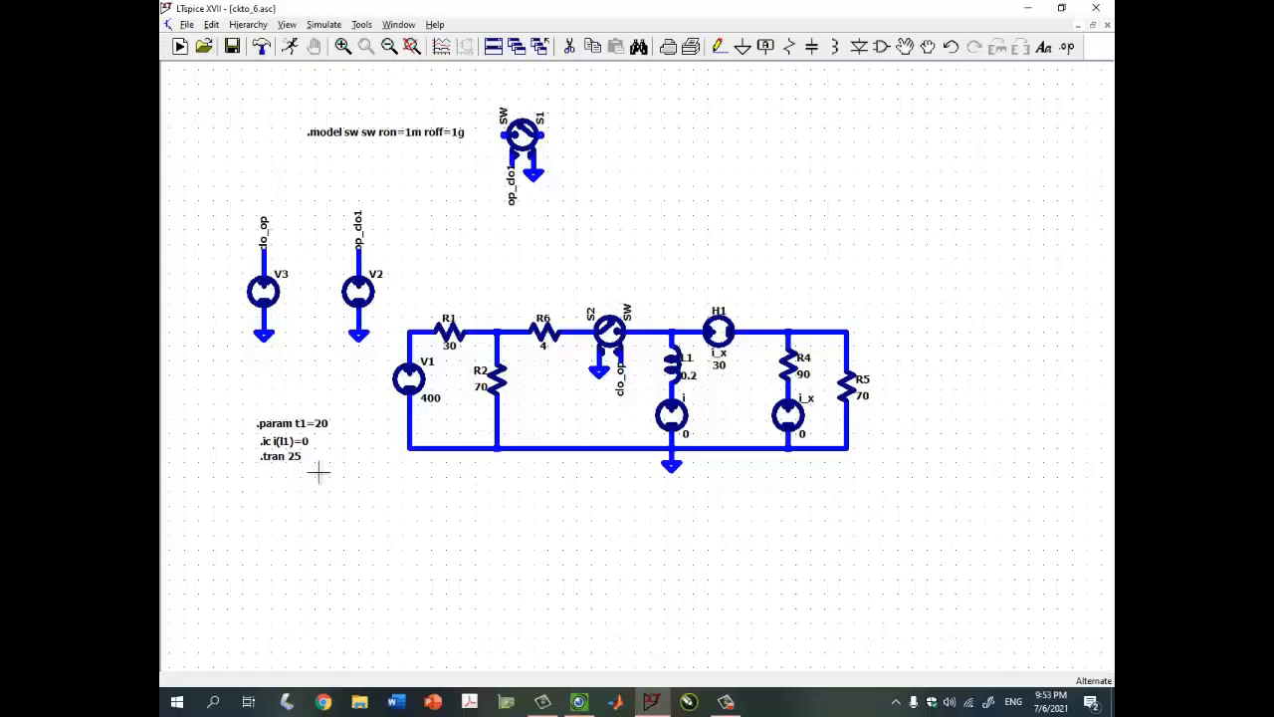
scroll(318, 468, up, 2)
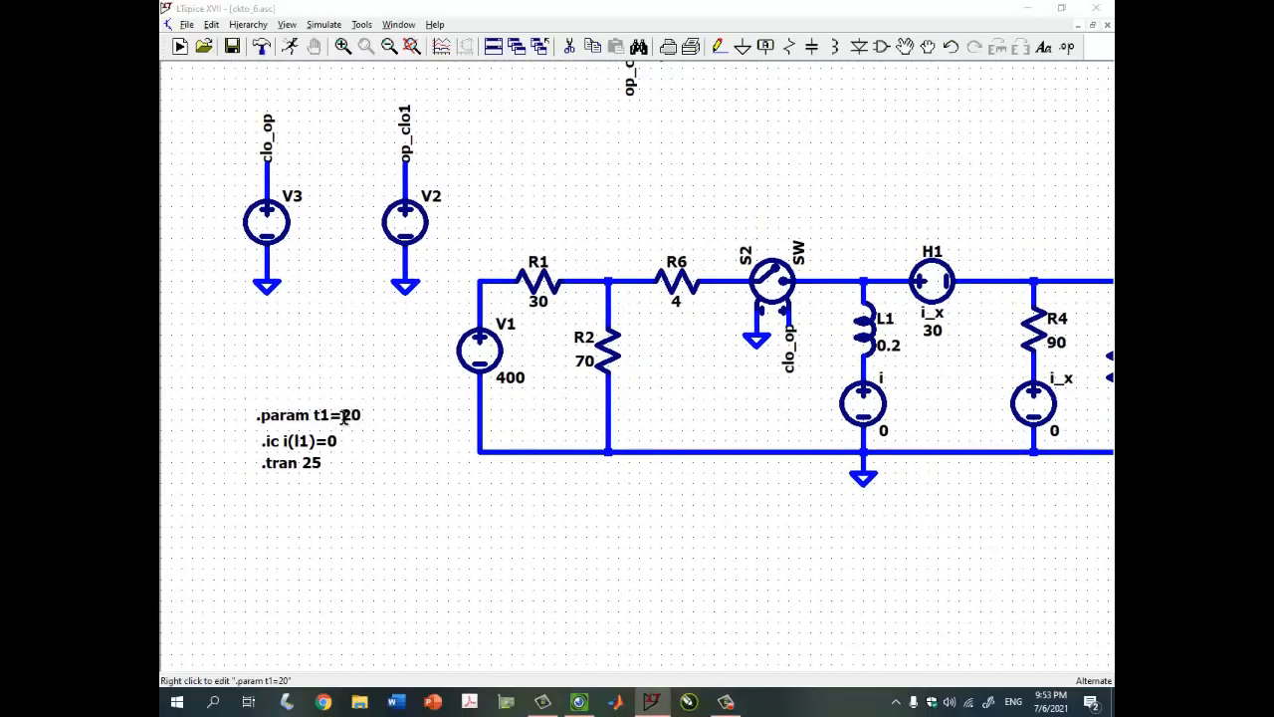
right_click(351, 416)
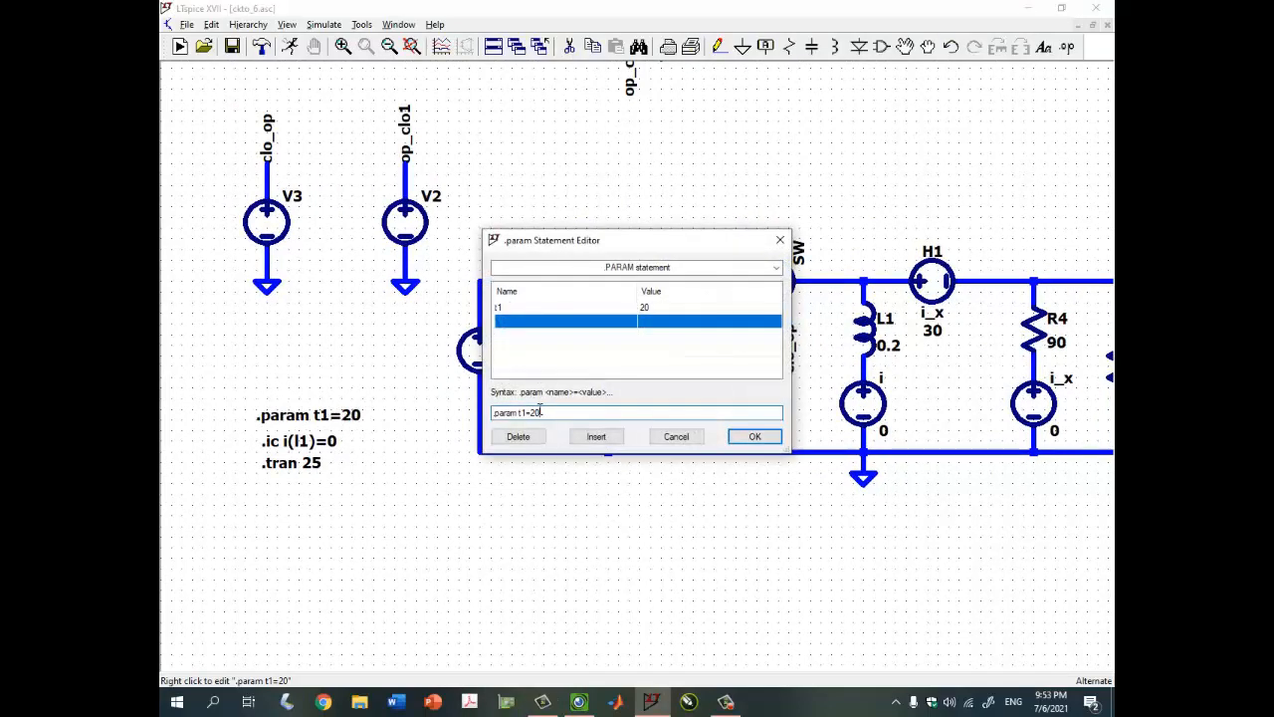
key(BackSpace)
key(BackSpace)
text(0)
key(Return)
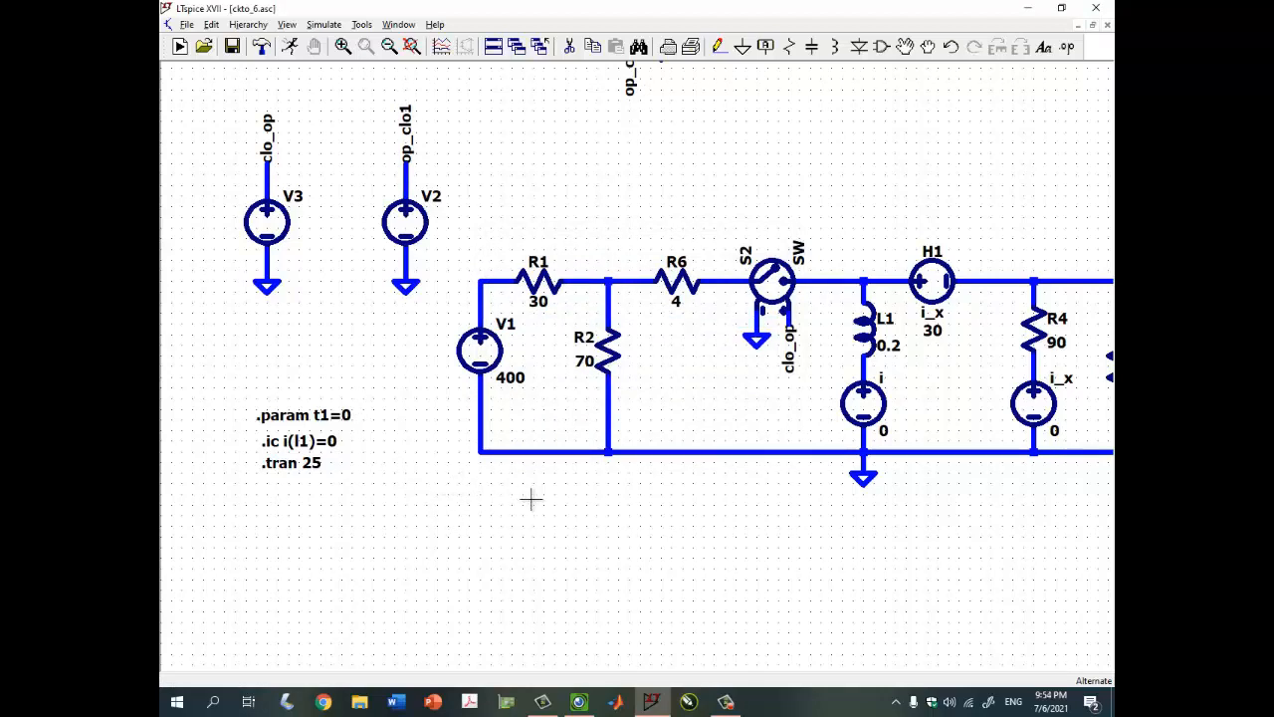
Look up inductor L1's node names in the SPICE netlist, then view the handwritten notes
click(287, 25)
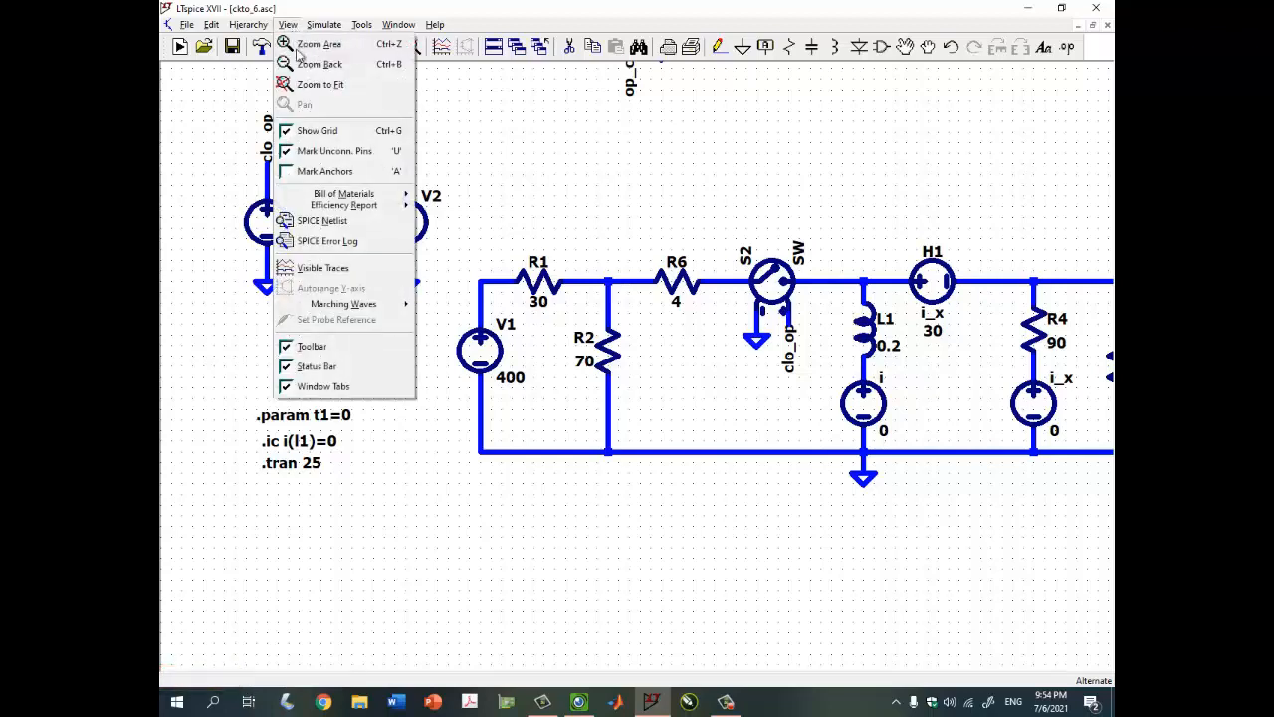
click(322, 219)
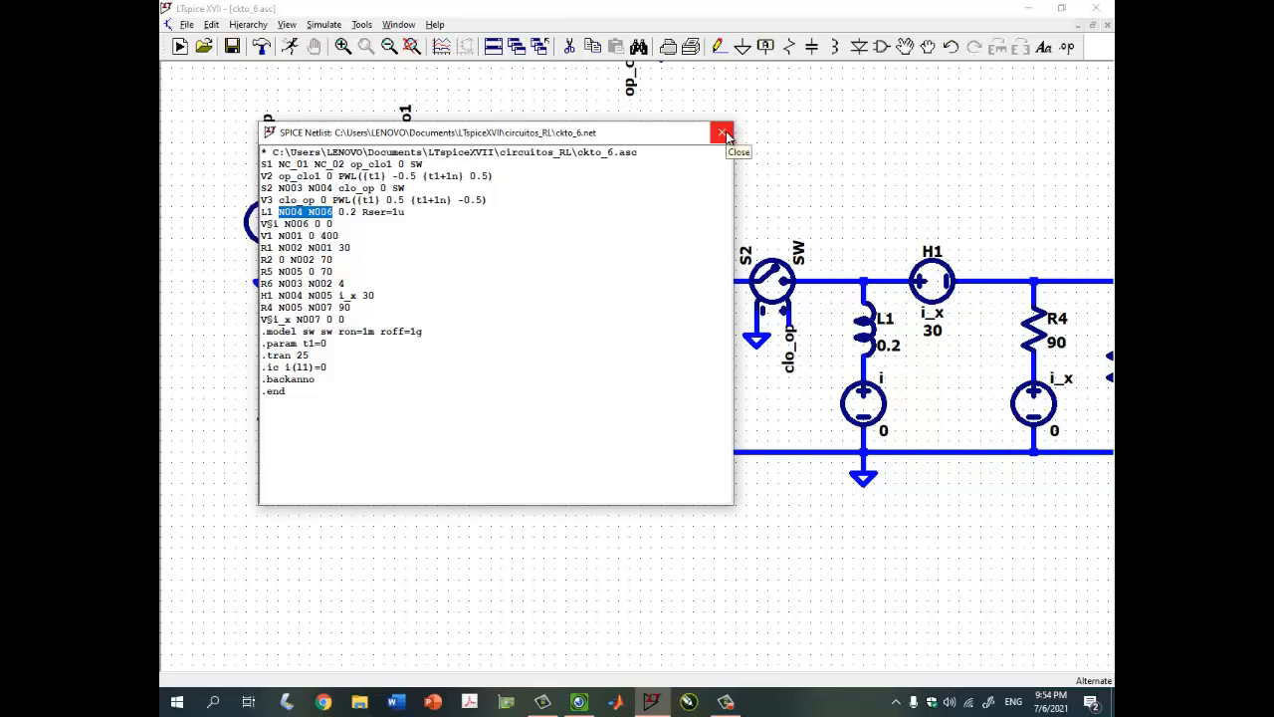
click(723, 132)
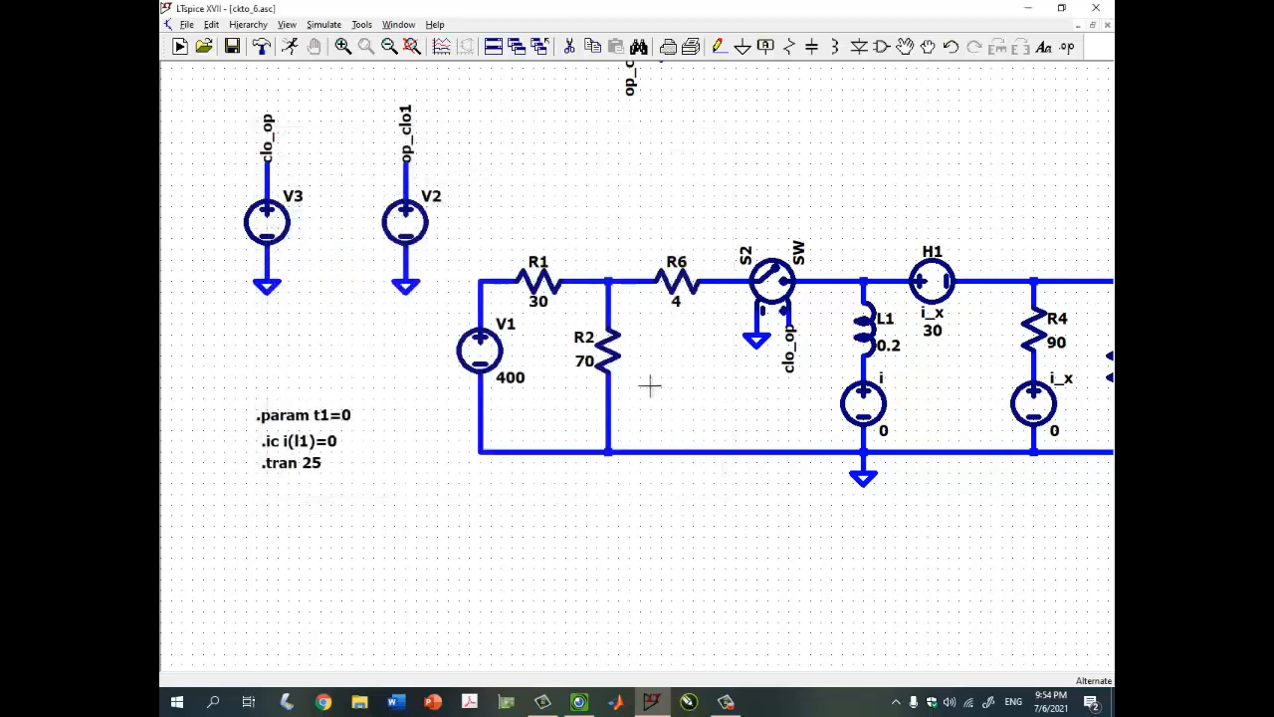
click(579, 701)
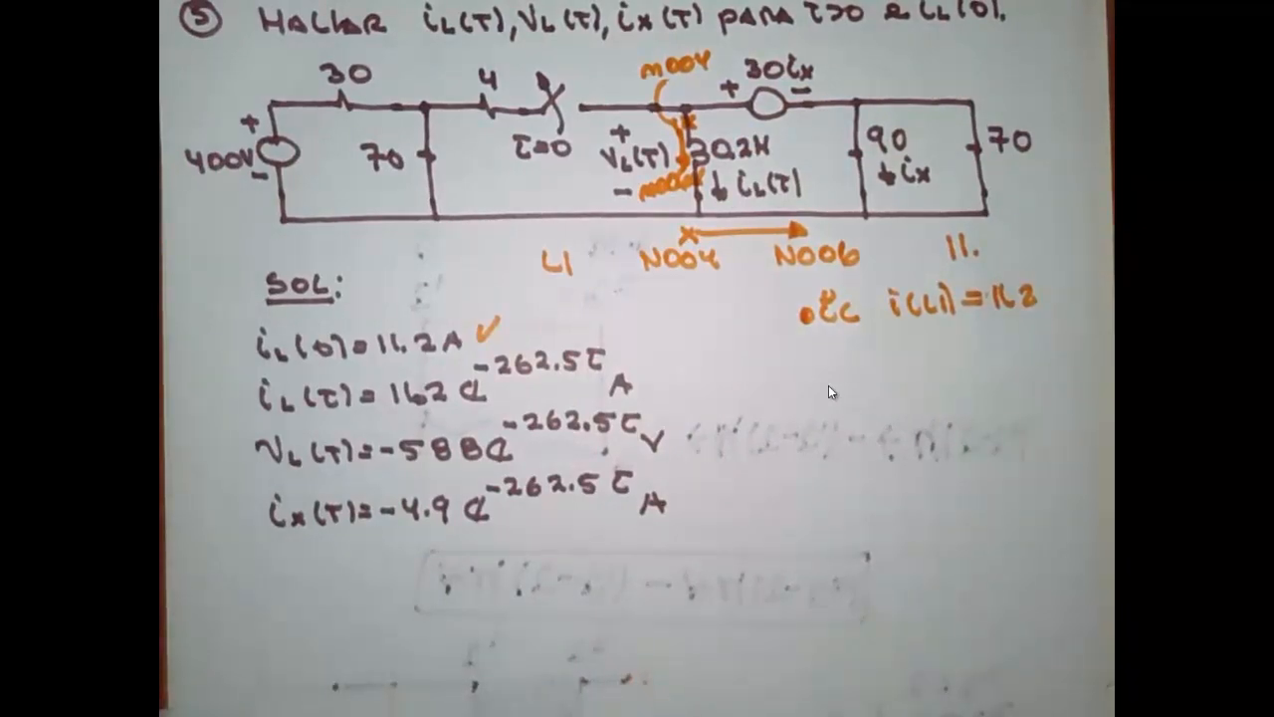
Set the inductor's initial condition to .ic i(L1)=11.2
click(1070, 17)
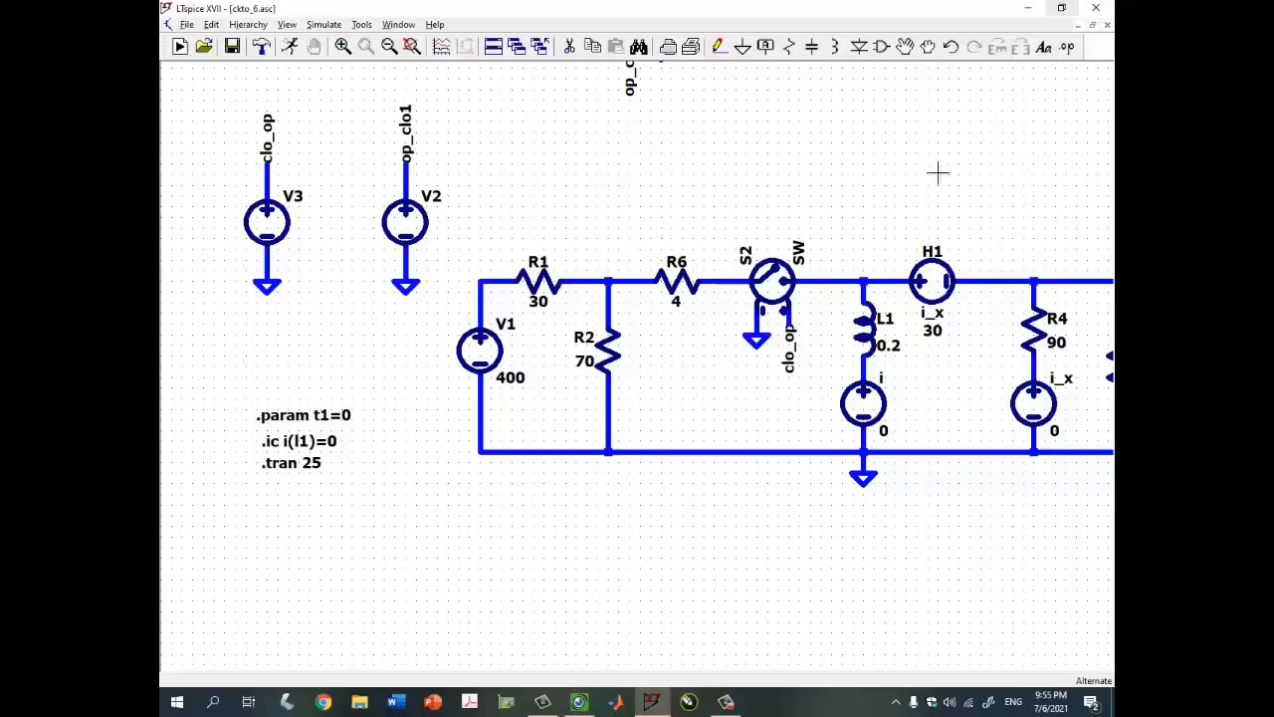
right_click(577, 414)
key(BackSpace)
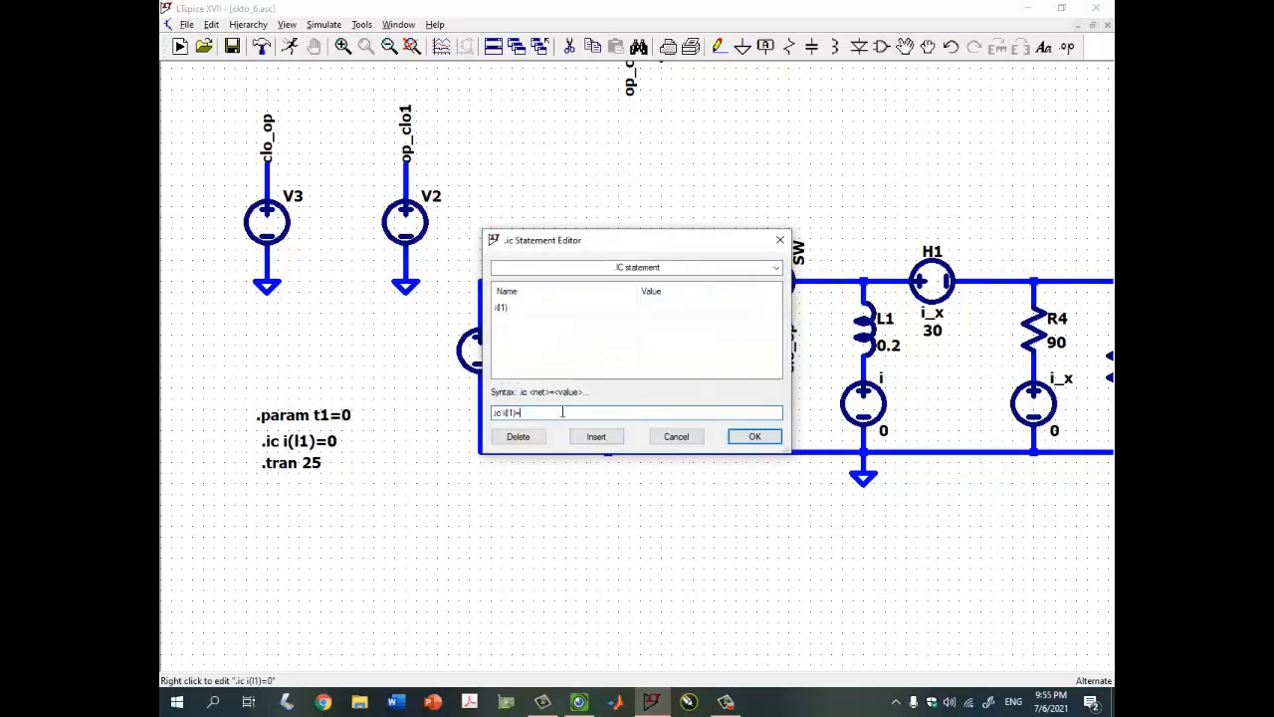
text(11.2)
key(Return)
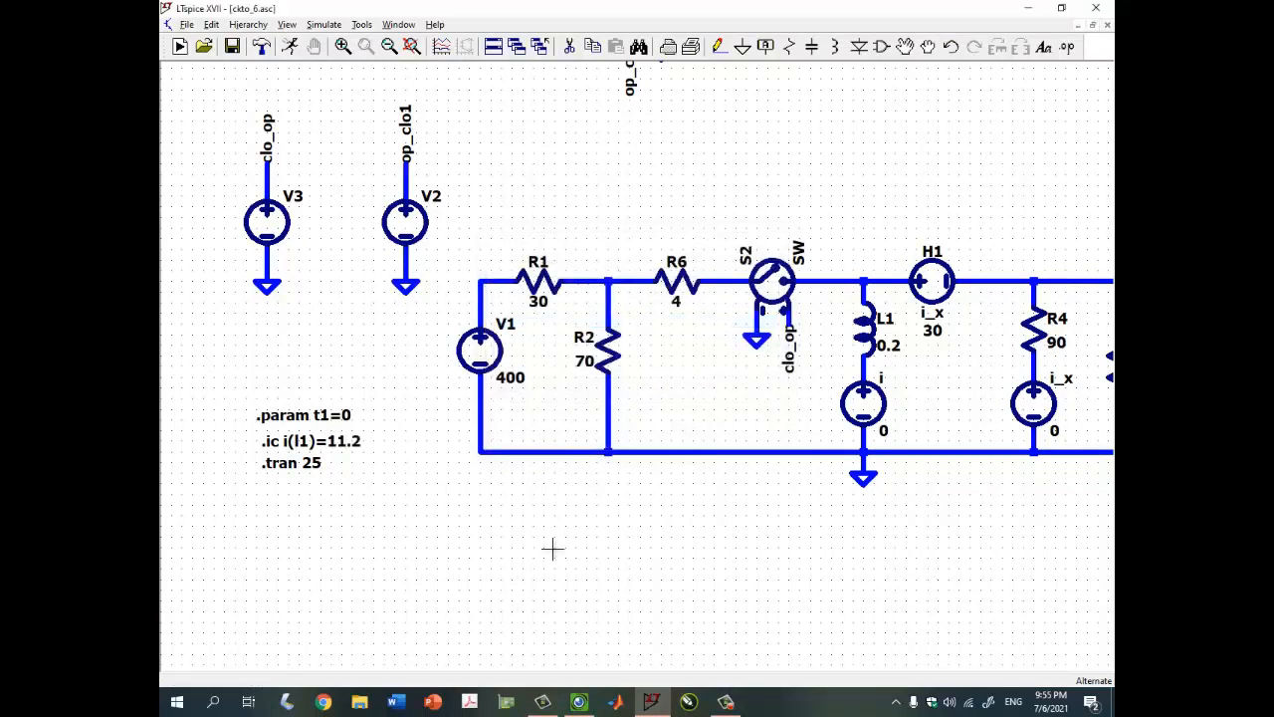
scroll(552, 547, down, 2)
scroll(549, 559, down, 2)
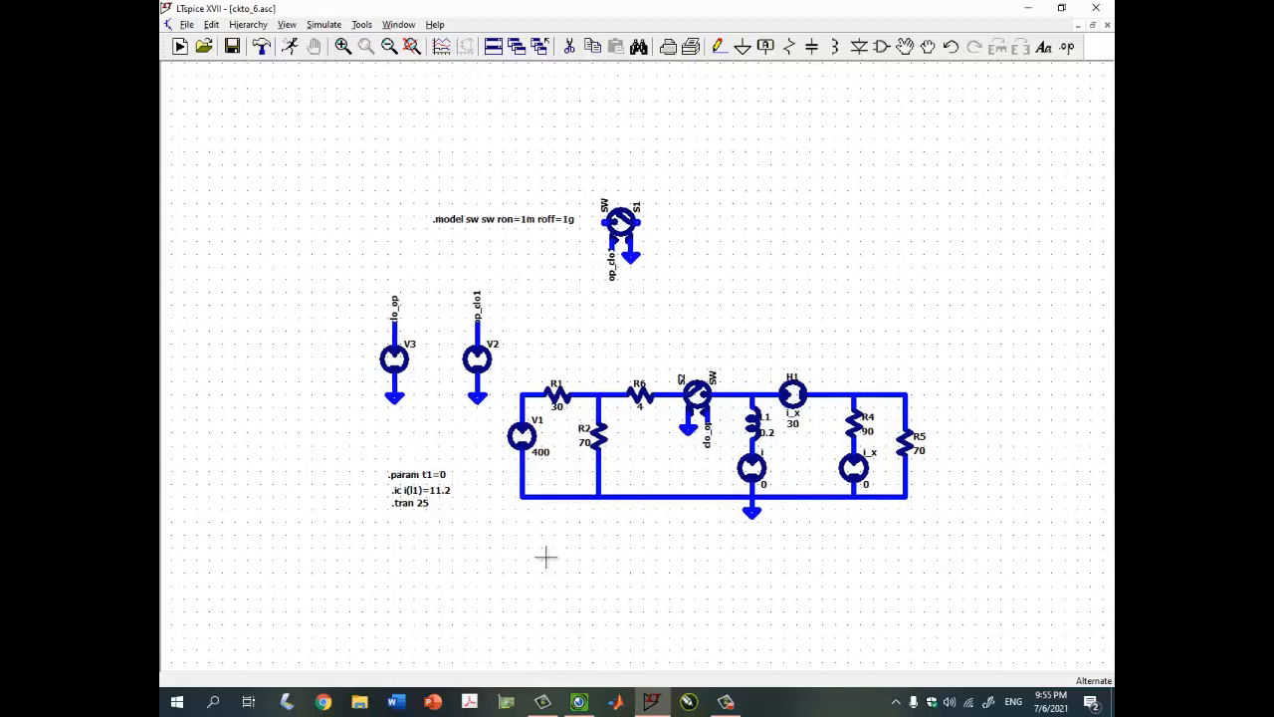
scroll(442, 500, up, 1)
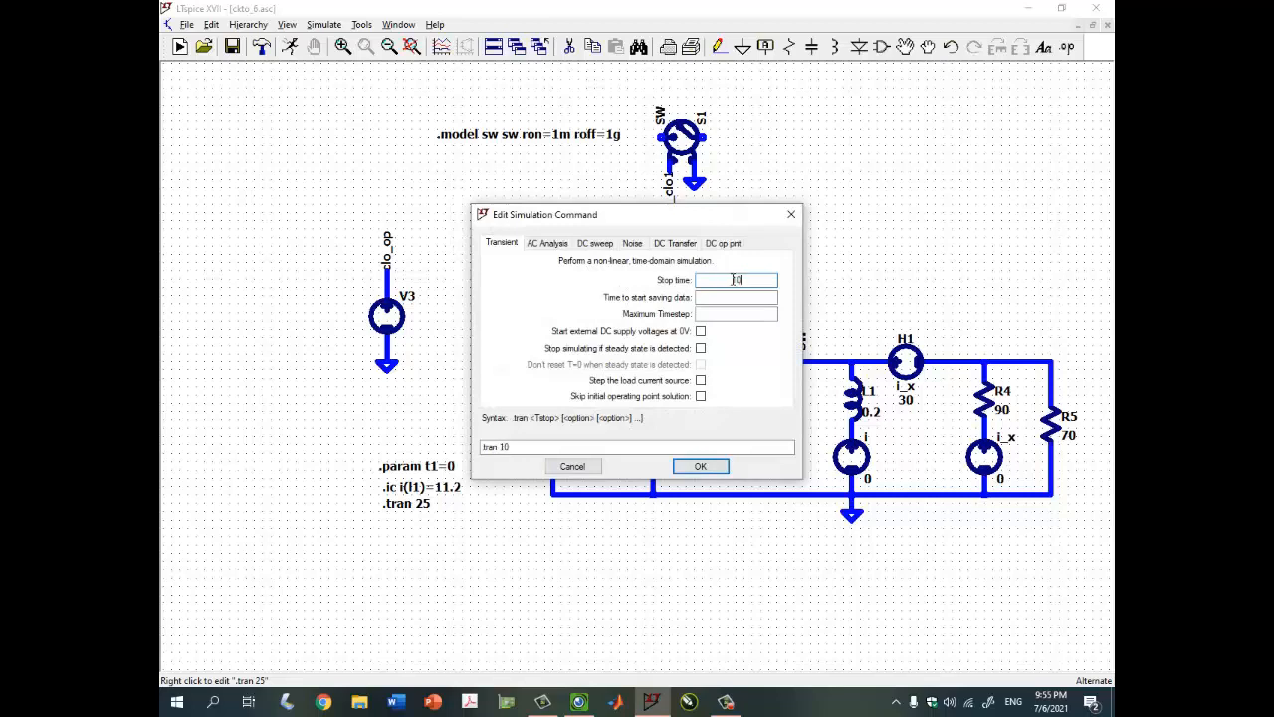
Run a 10 s transient simulation and plot the current through source i
key(Return)
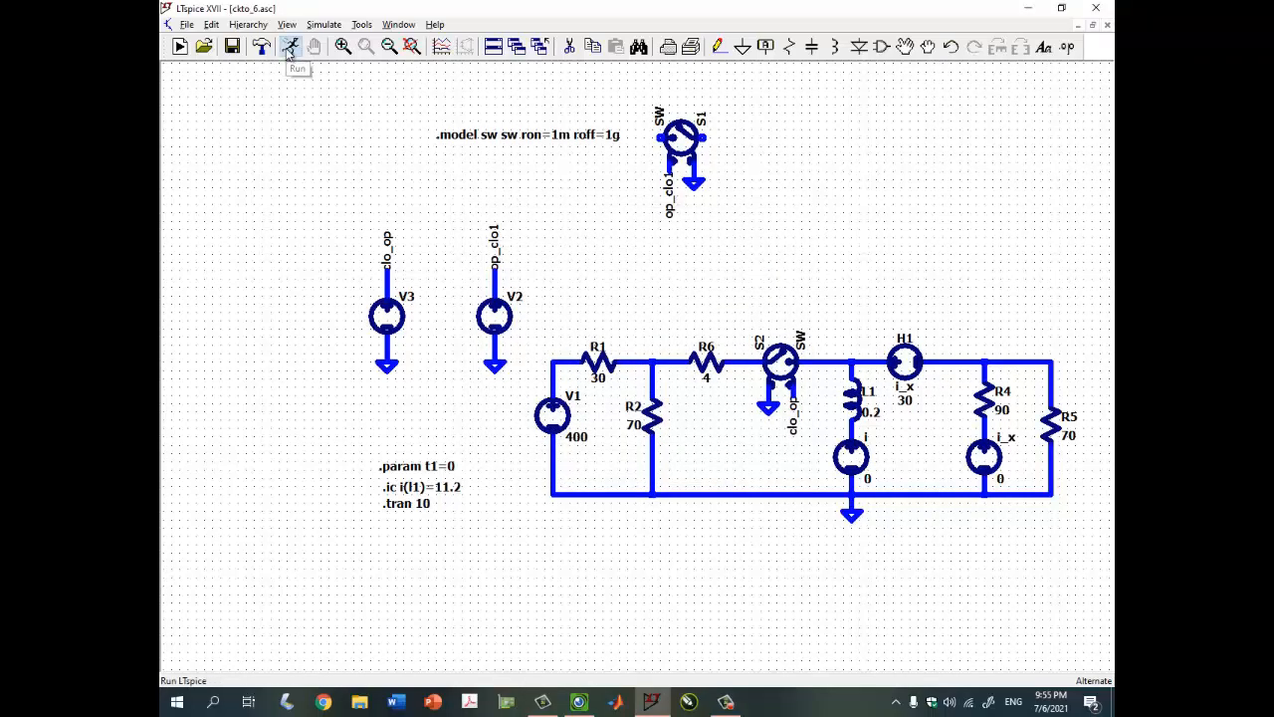
click(290, 46)
scroll(690, 475, up, 3)
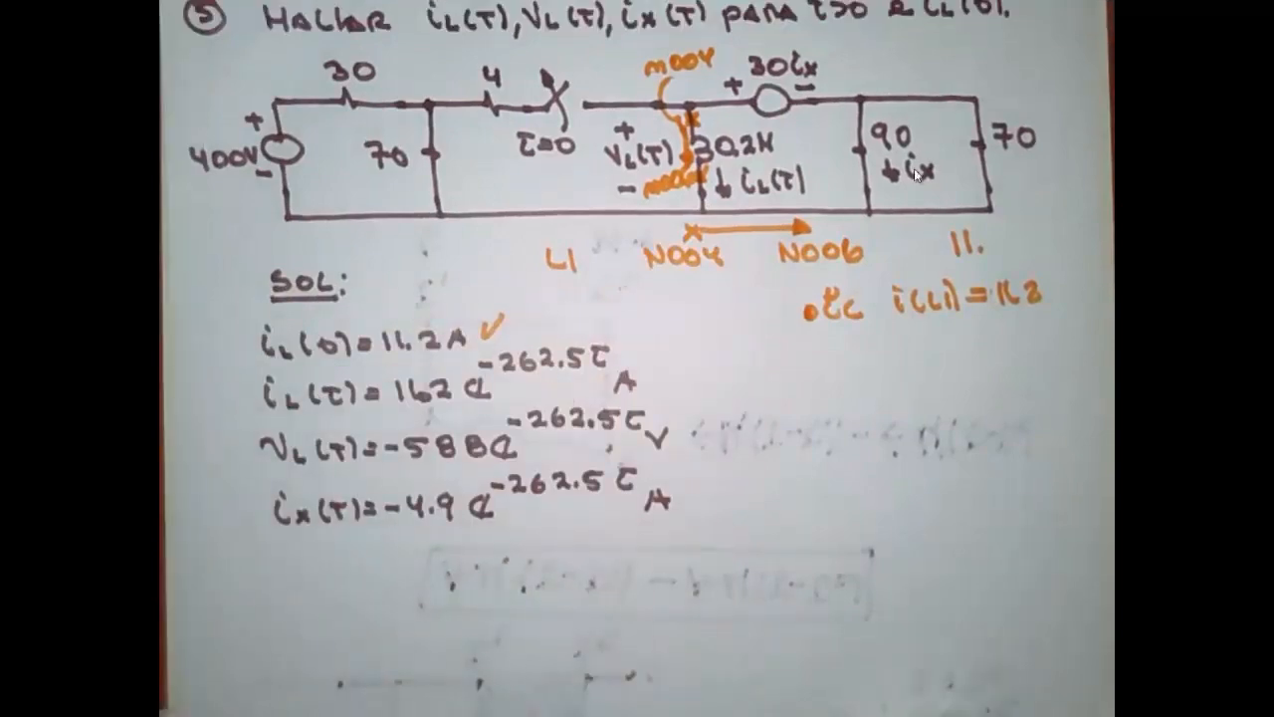
click(1063, 18)
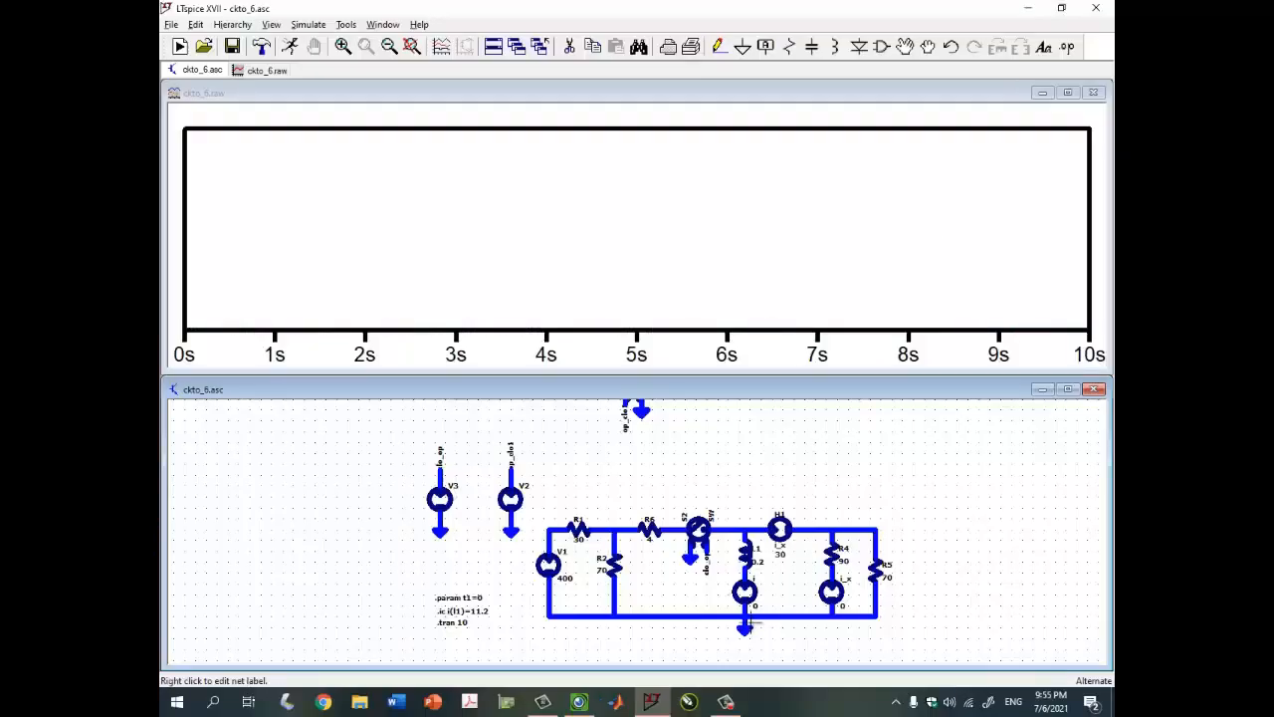
scroll(789, 575, up, 3)
click(726, 560)
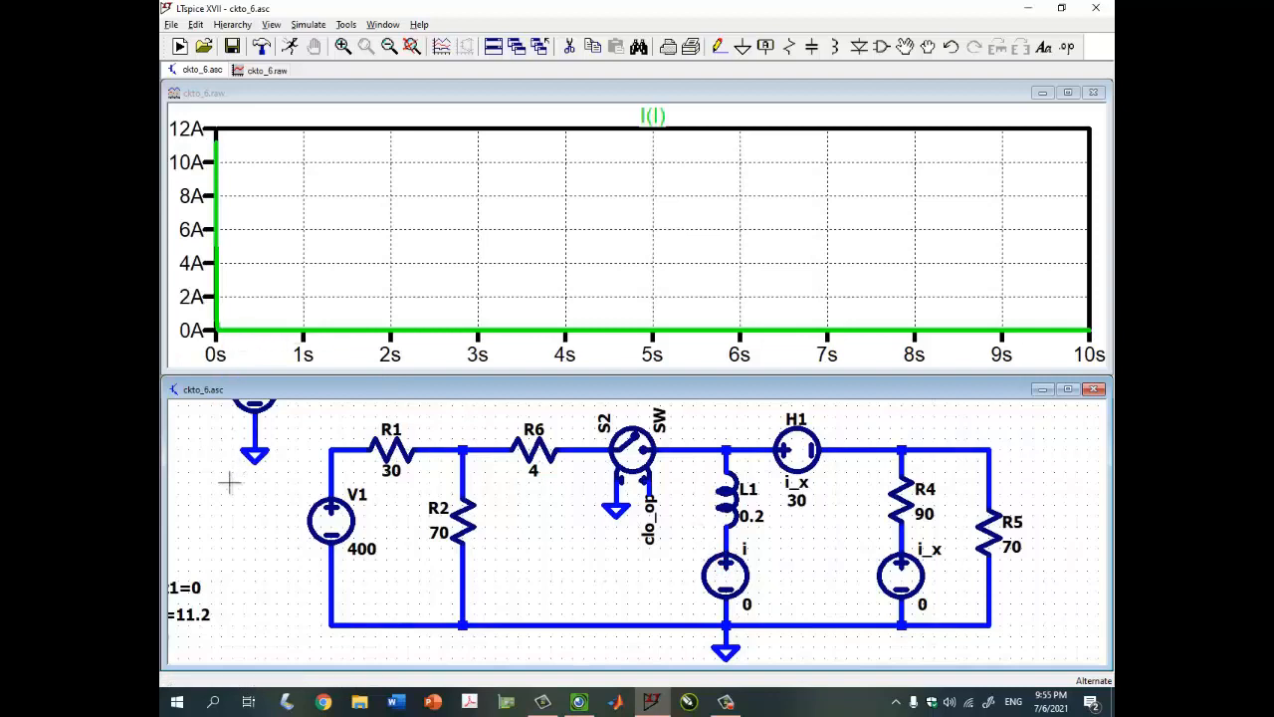
Shorten the transient stop time to 10 ms (.tran 10m)
drag(228, 481, 298, 508)
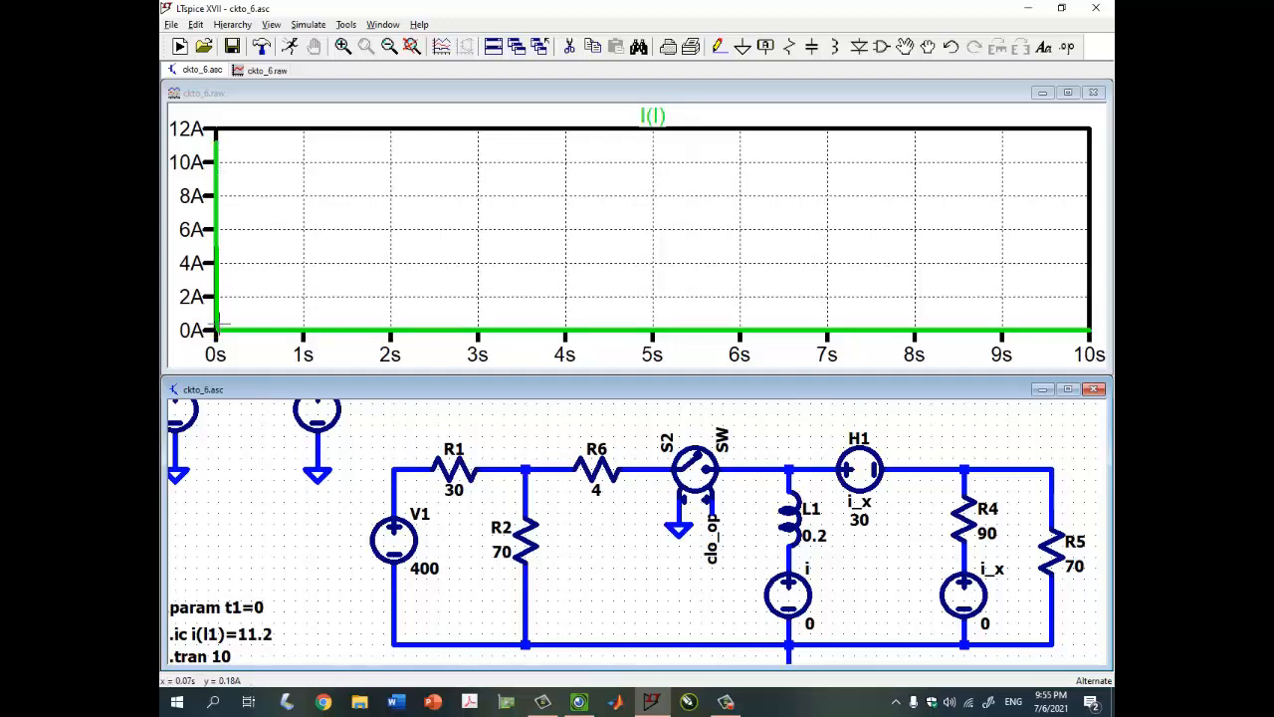
drag(245, 591, 267, 569)
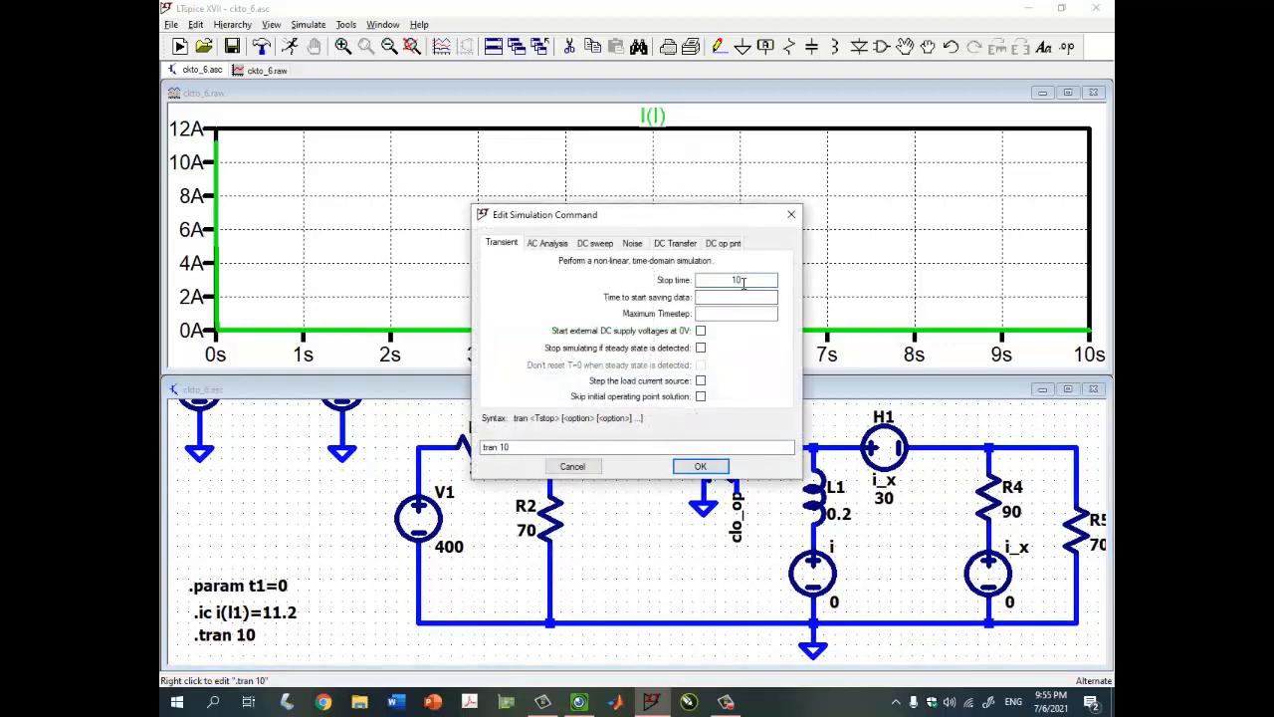
click(700, 465)
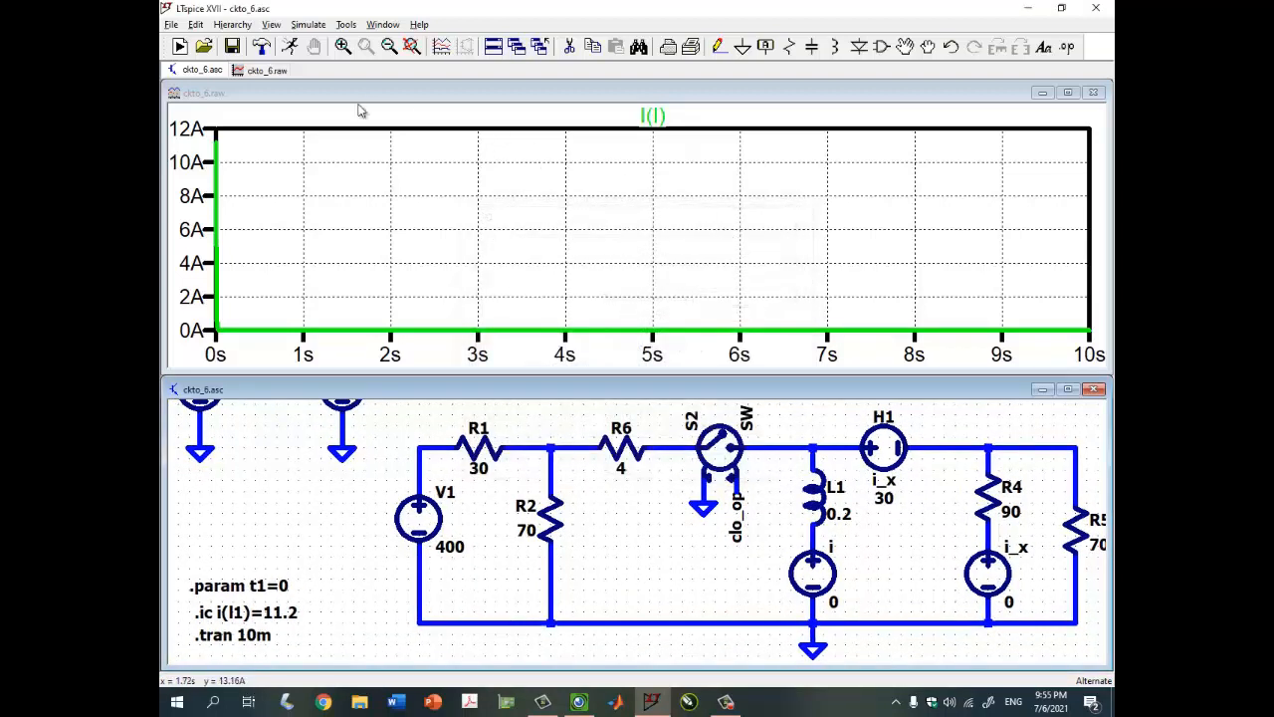
Rerun at 10 ms, then set the stop time to 50 ms and rerun to show the full decay
click(179, 45)
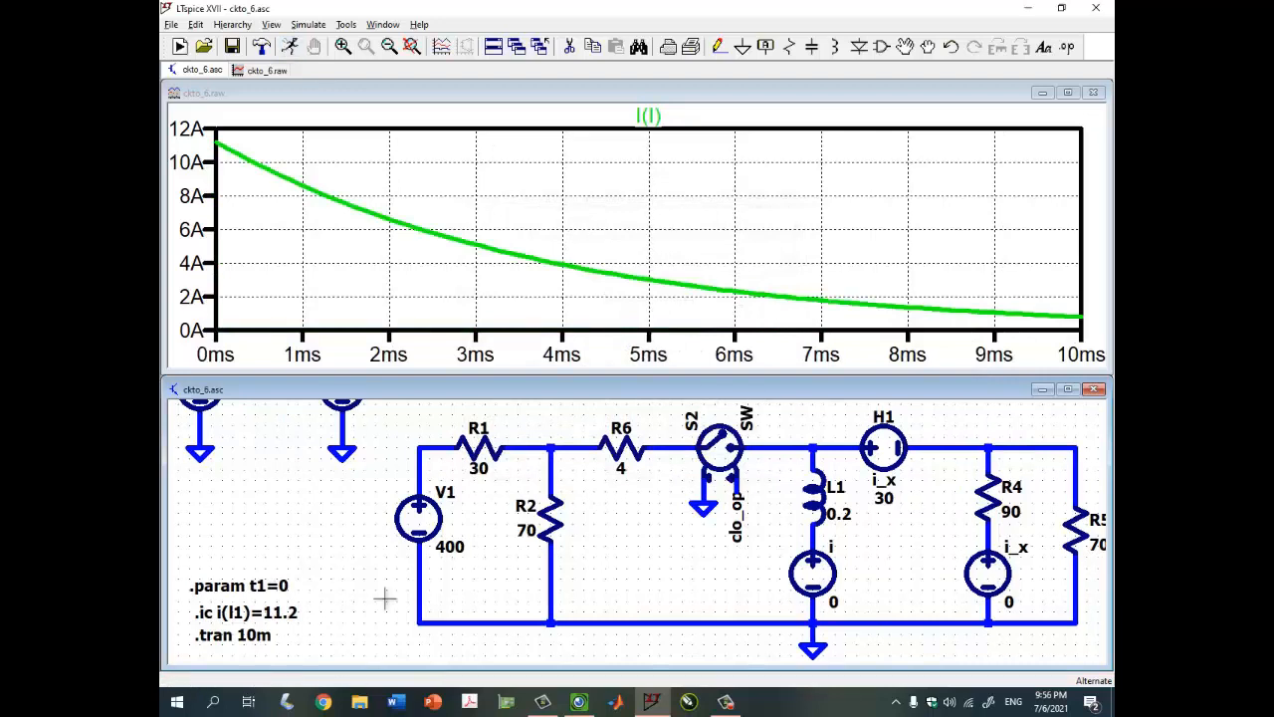
right_click(259, 635)
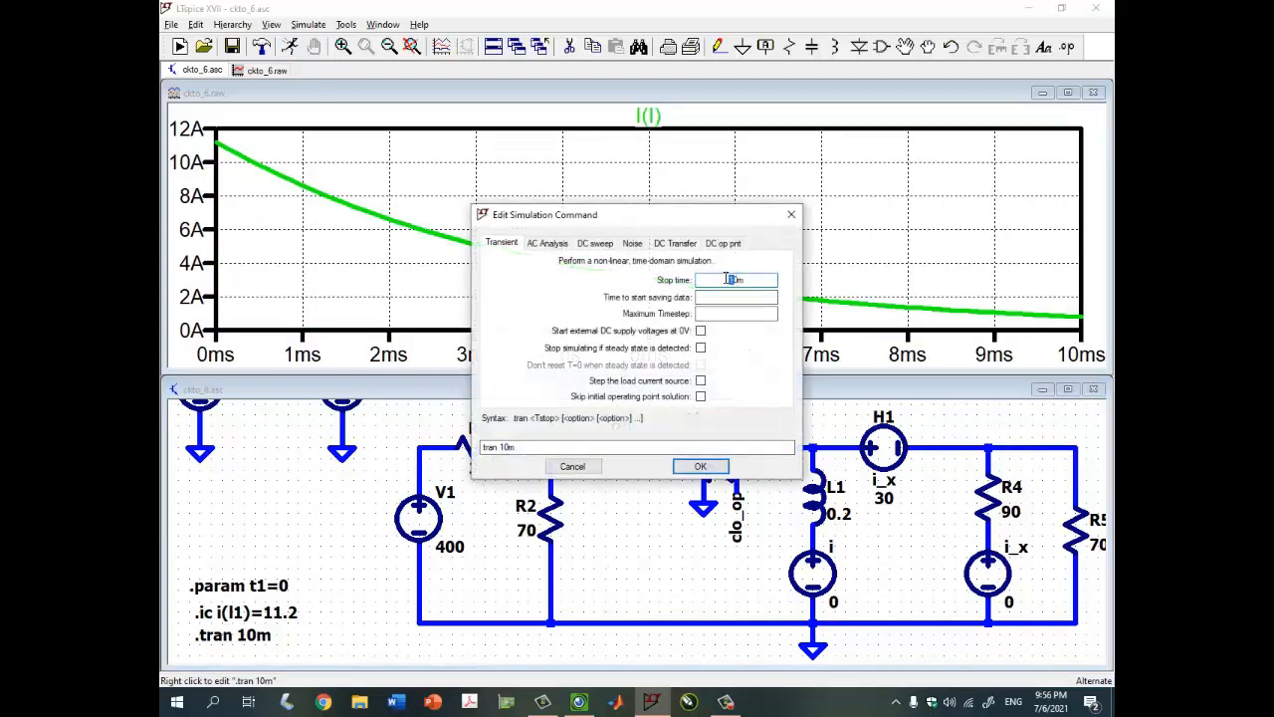
text(5)
key(Return)
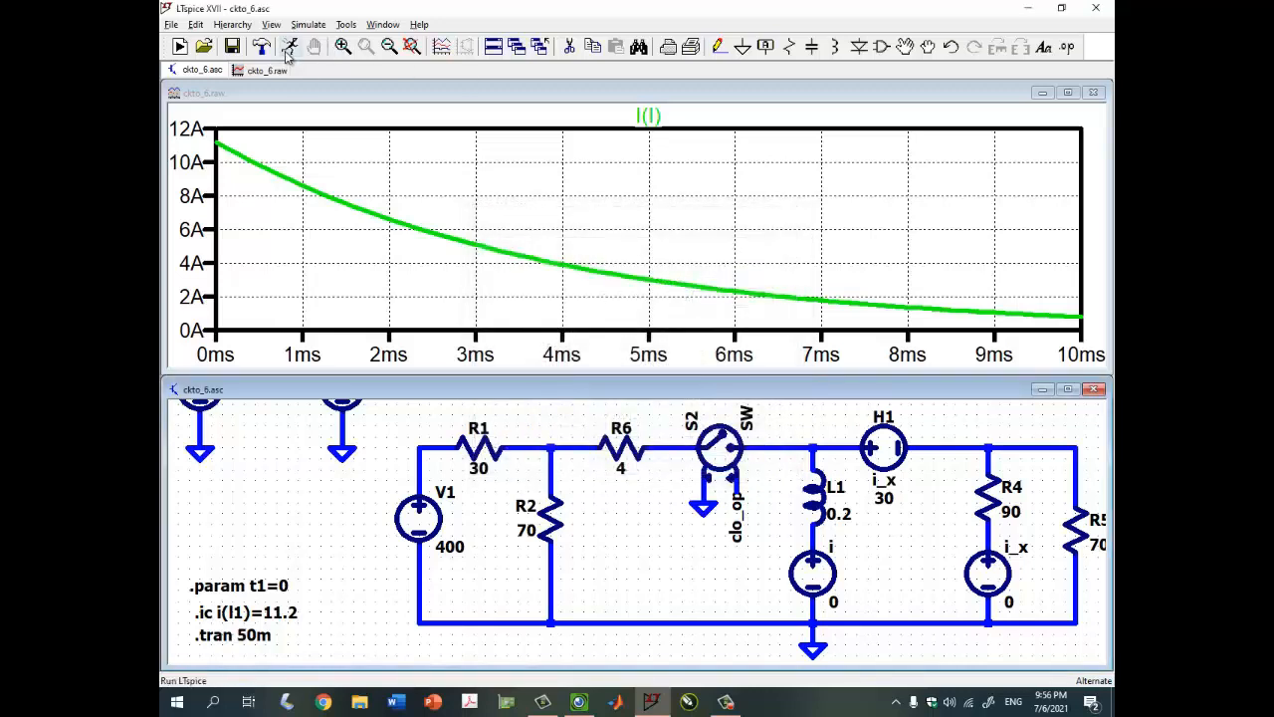
click(288, 50)
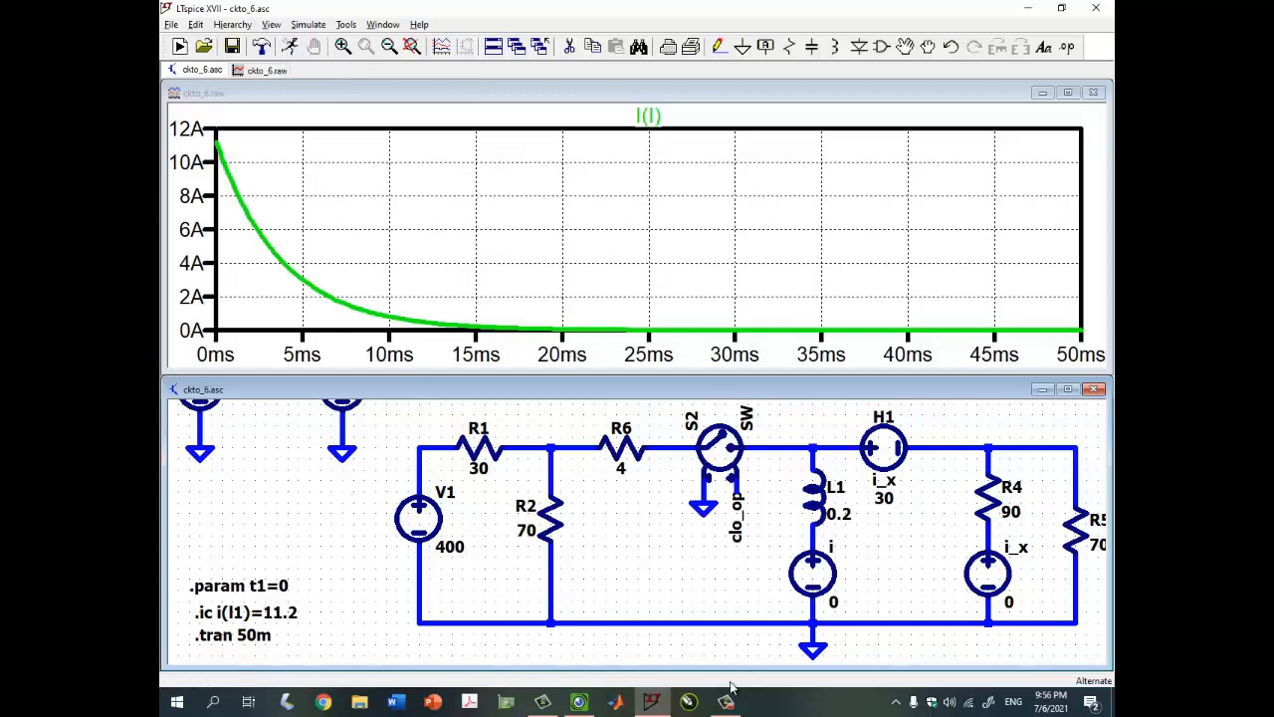
click(579, 702)
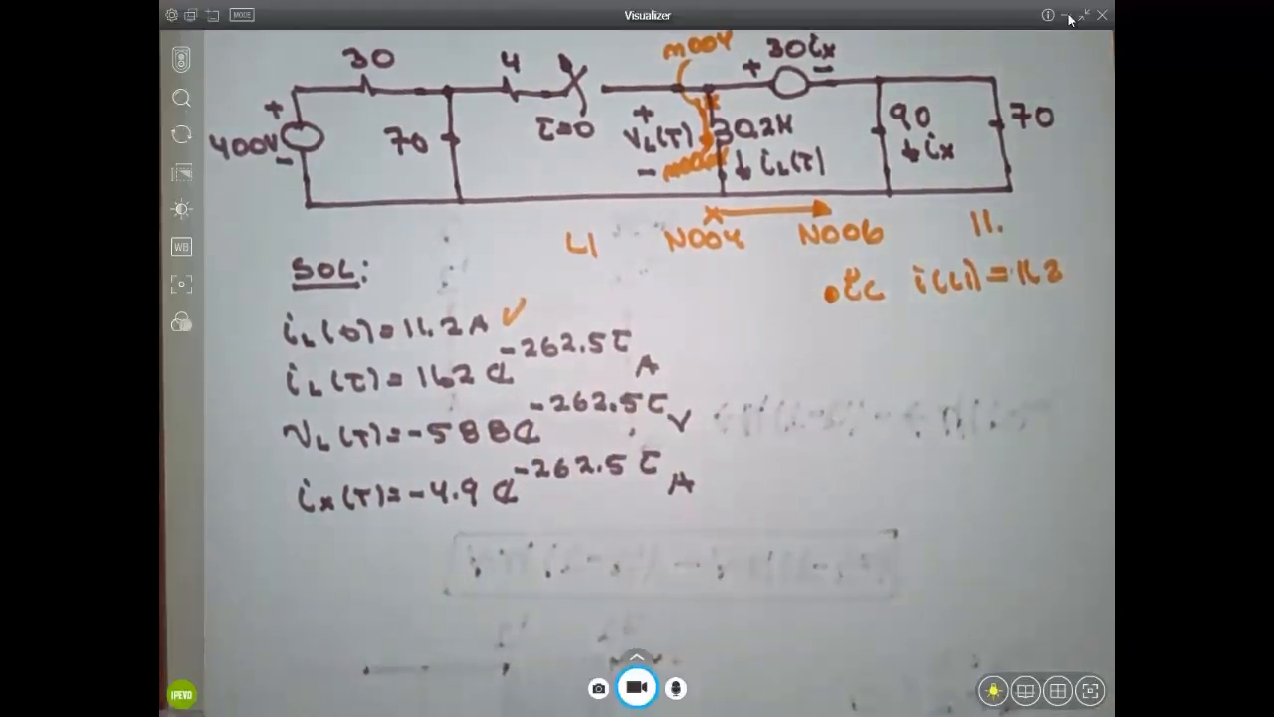
Enlarge the I(l) plot and bring up its Add Traces dialog
click(1067, 18)
click(1087, 94)
right_click(637, 222)
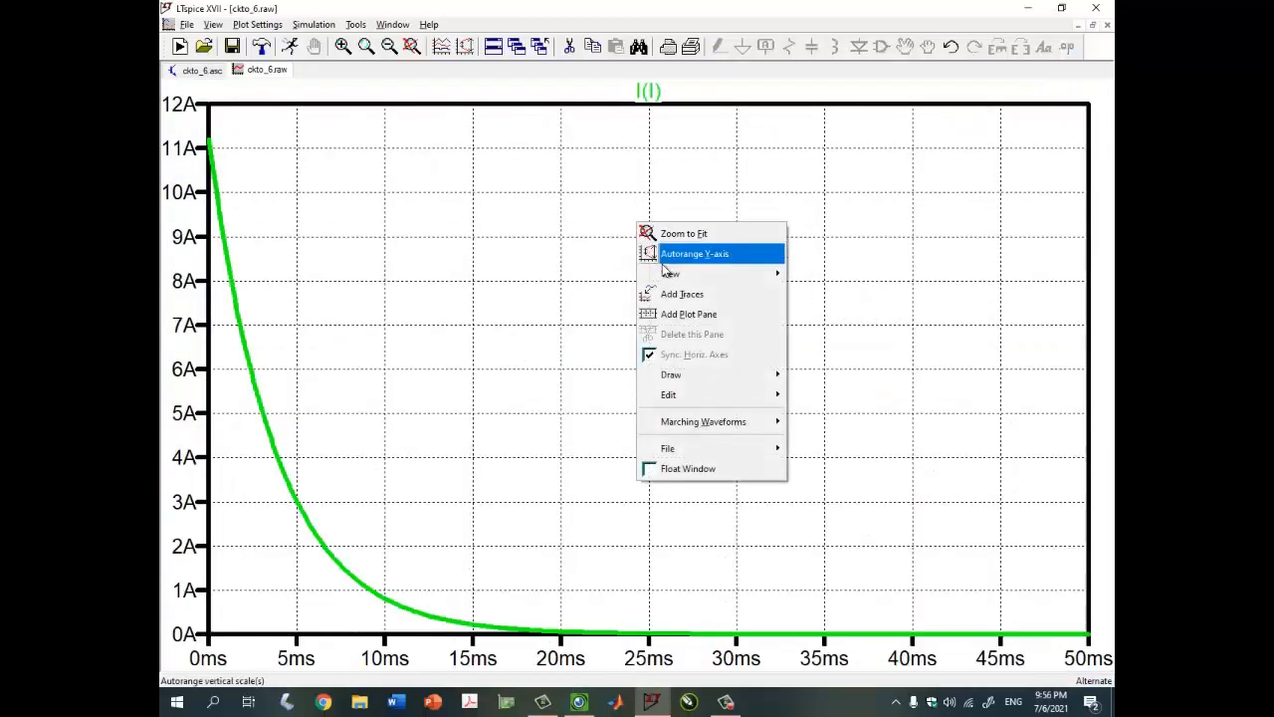
click(665, 293)
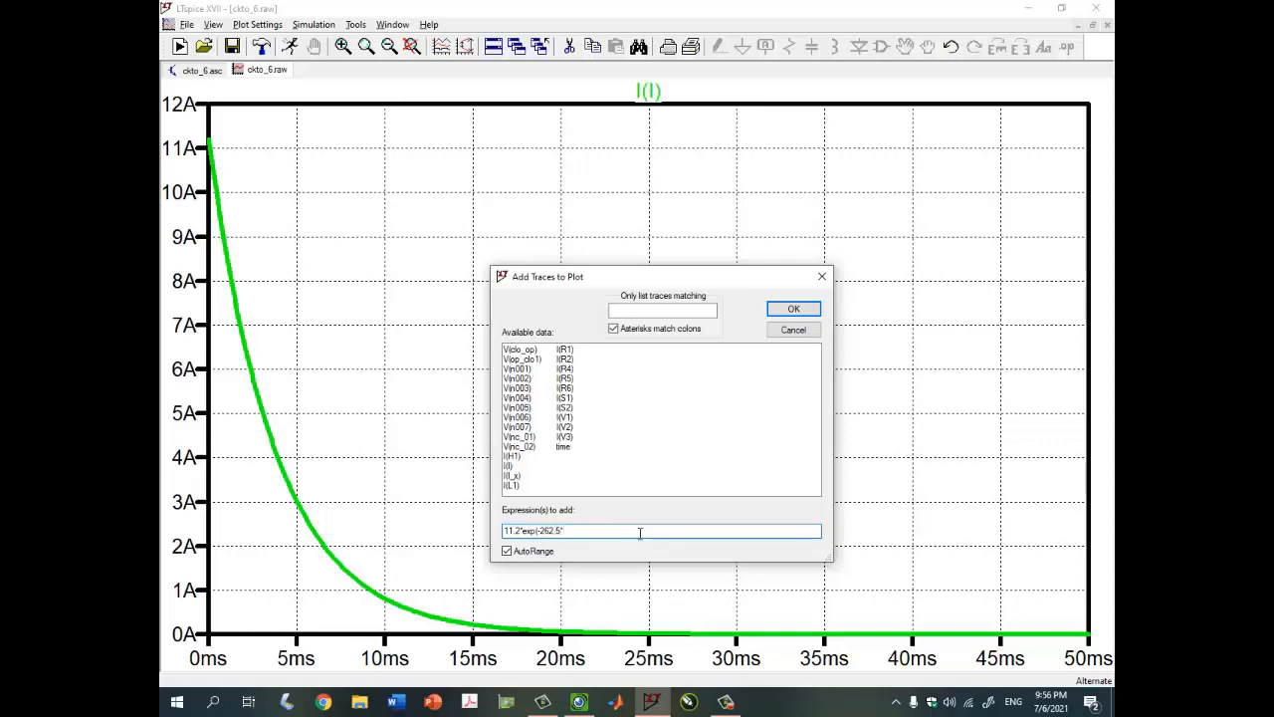
Plot the expression 11.2*exp(-262.5*time) over the I(l) decay
click(597, 531)
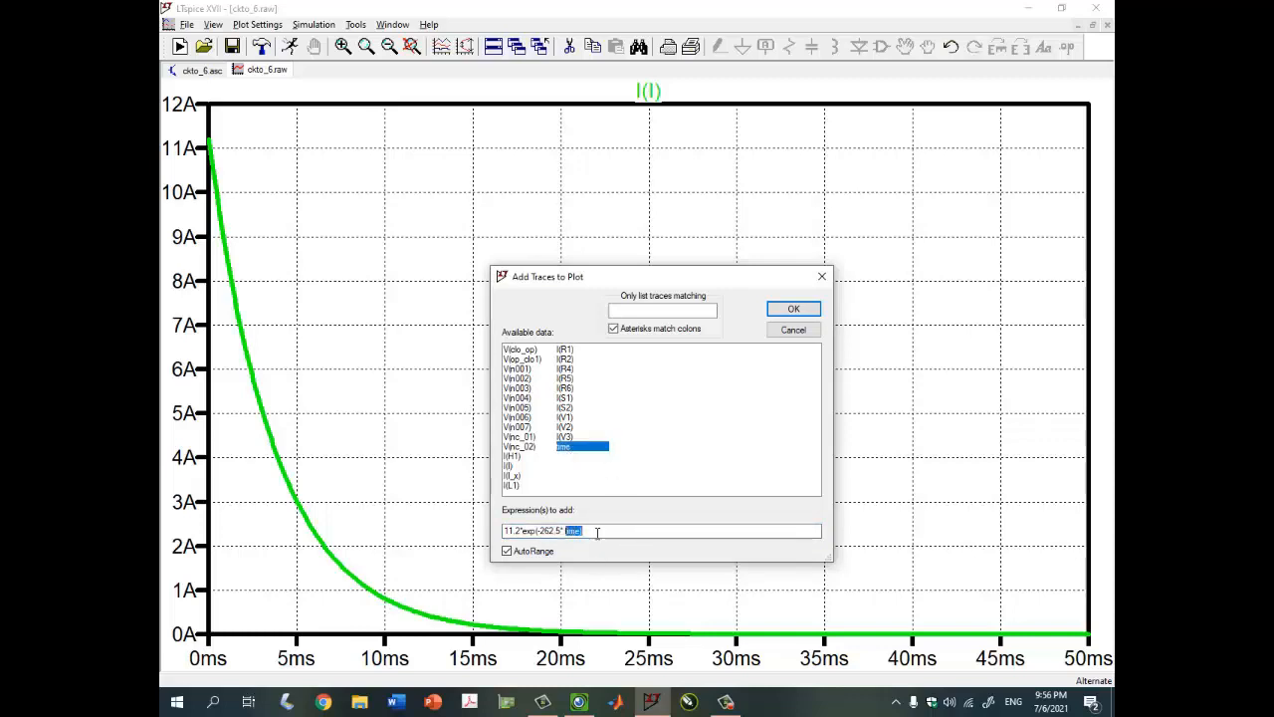
key(shift+Left)
key(shift+Left)
key(shift+Left)
key(shift+Left)
key(shift+Left)
key(shift+Left)
key(shift+Left)
key(shift+Left)
key(shift+Left)
key(shift+Left)
key(shift+Left)
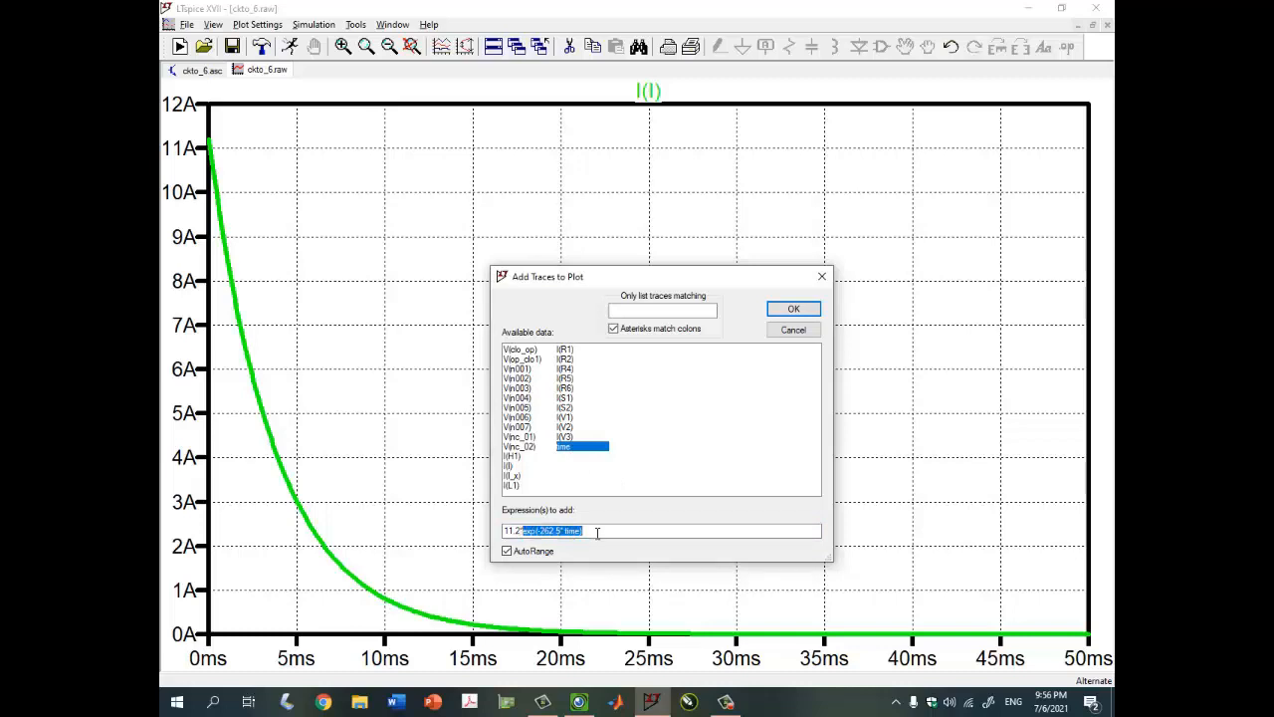
key(Return)
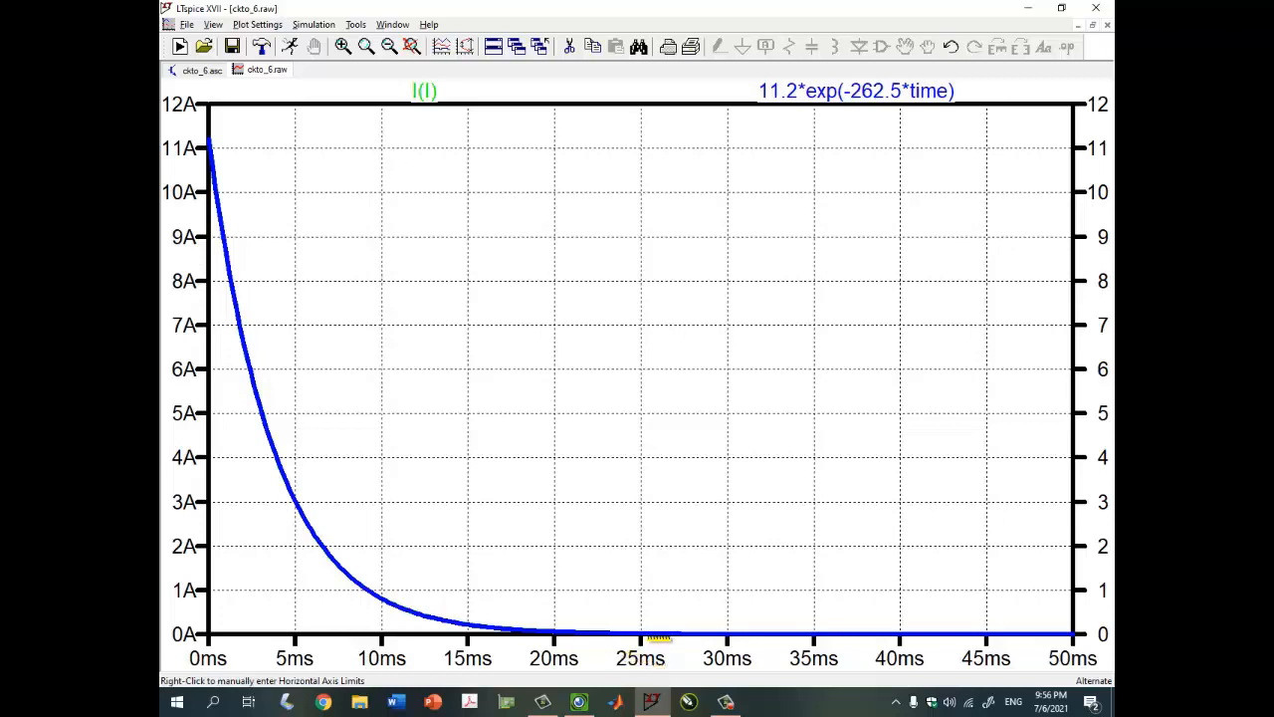
click(1094, 26)
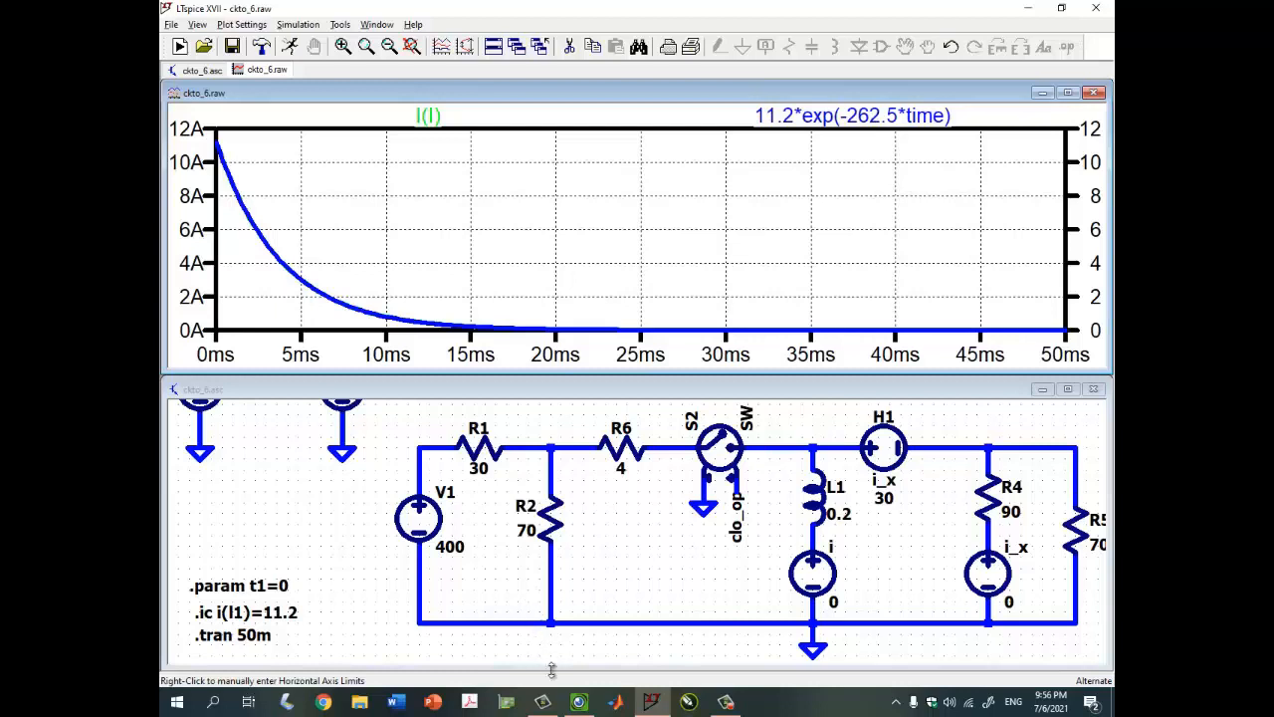
Delete the I(l) trace and plot the inductor voltage V(N004,N006) across L1 instead
click(582, 703)
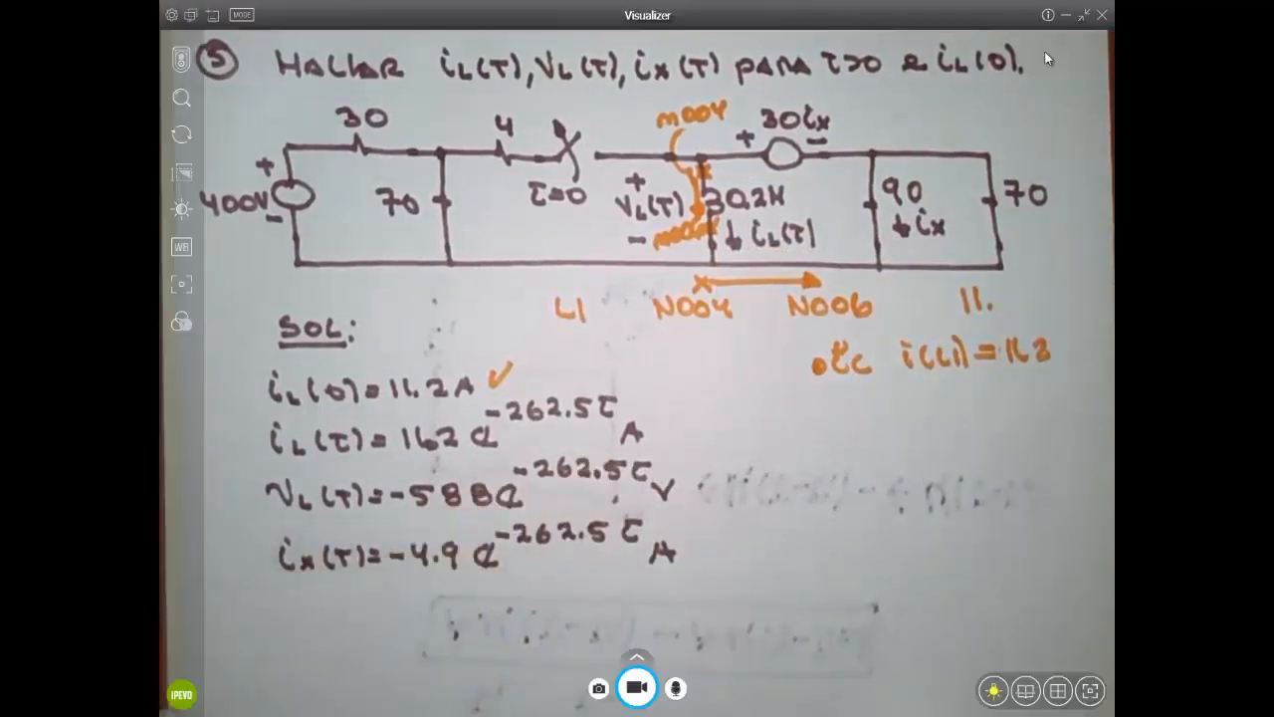
click(1065, 15)
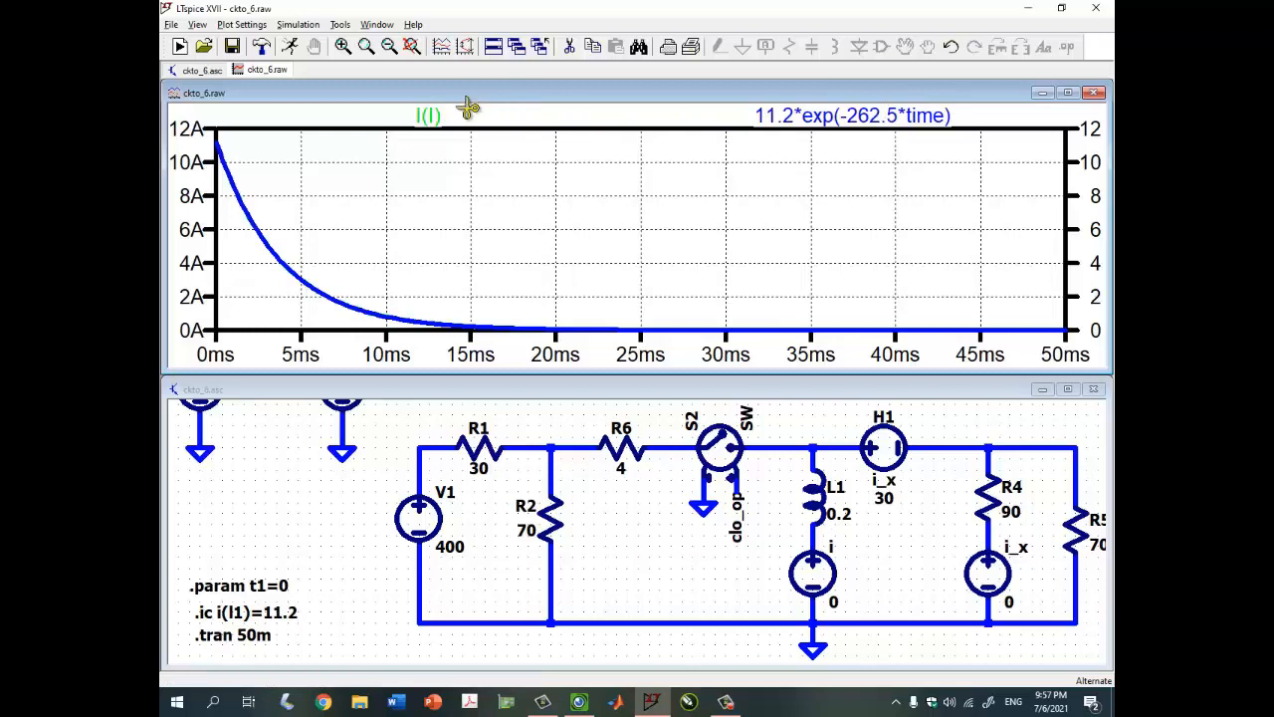
key(Delete)
click(430, 114)
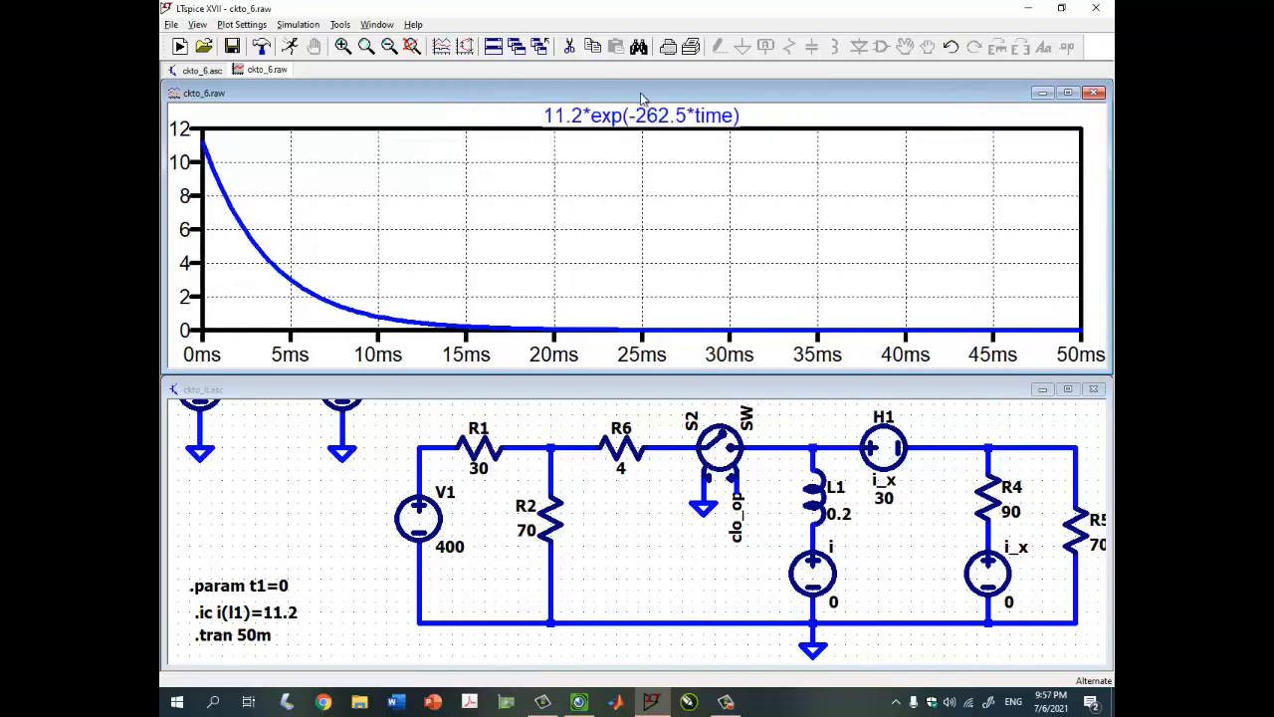
drag(812, 443, 803, 538)
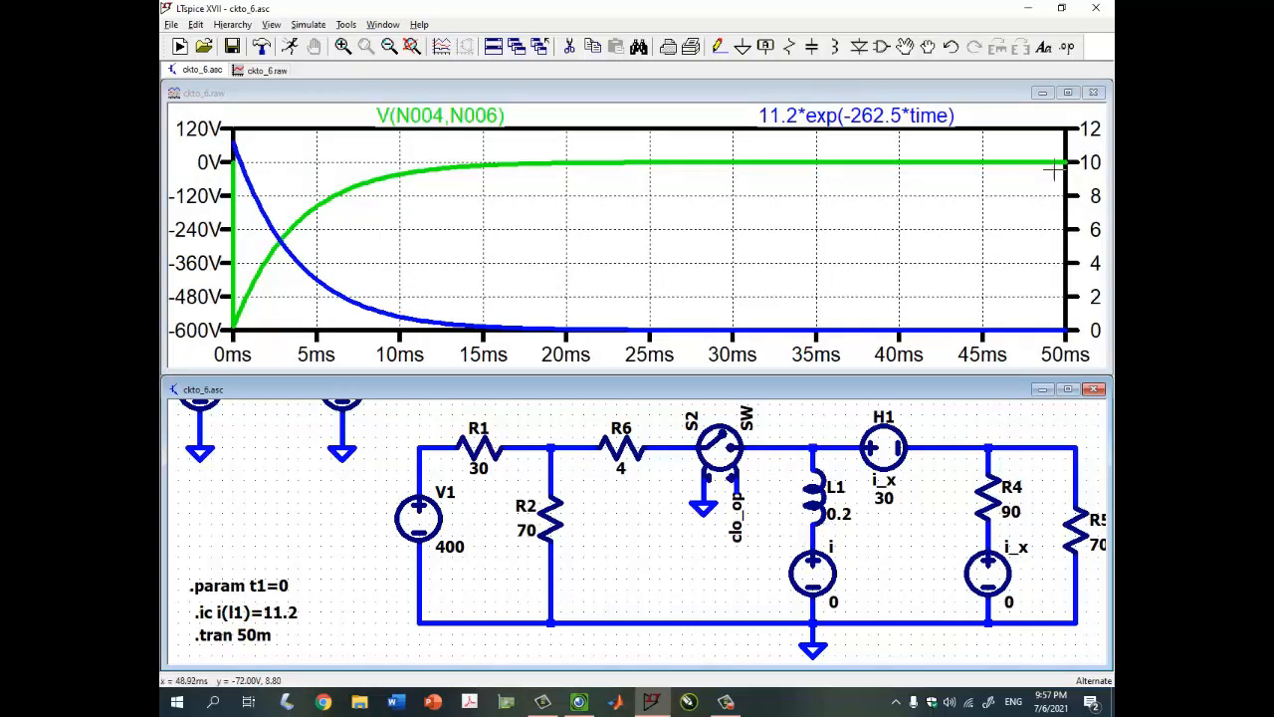
Change the analytic curve's amplitude from 11.2 to -588
click(1067, 94)
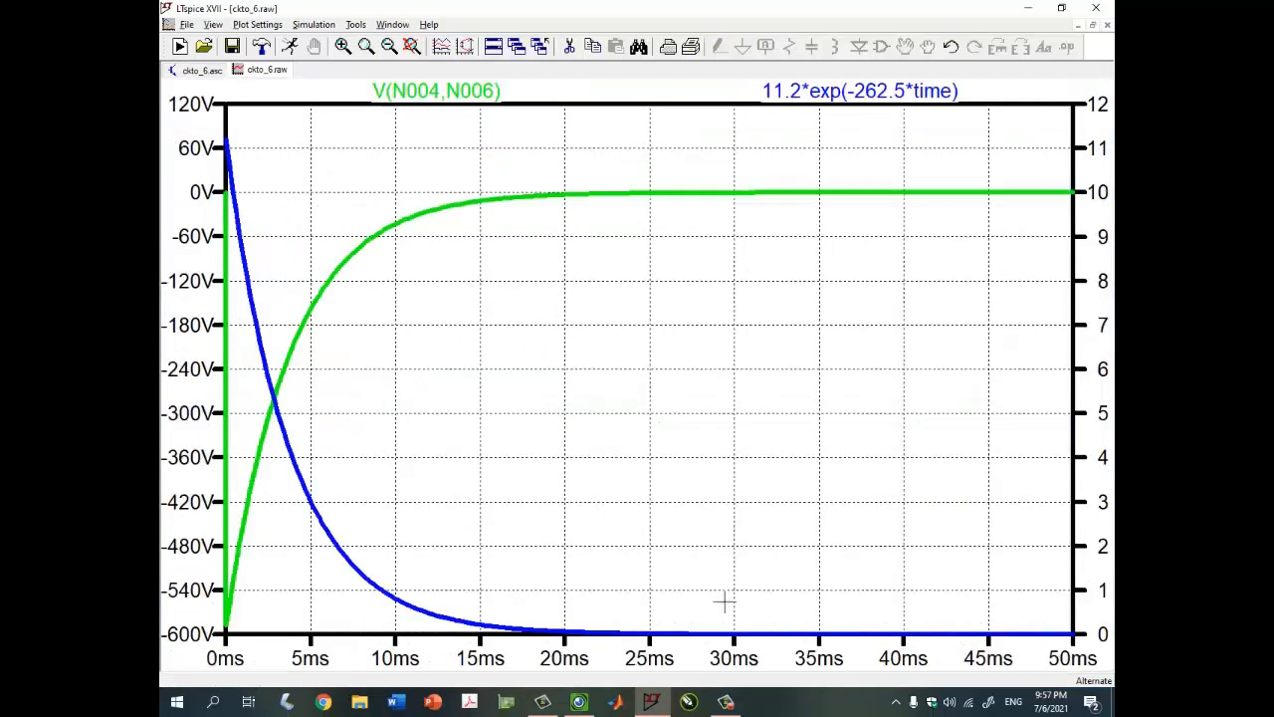
click(578, 701)
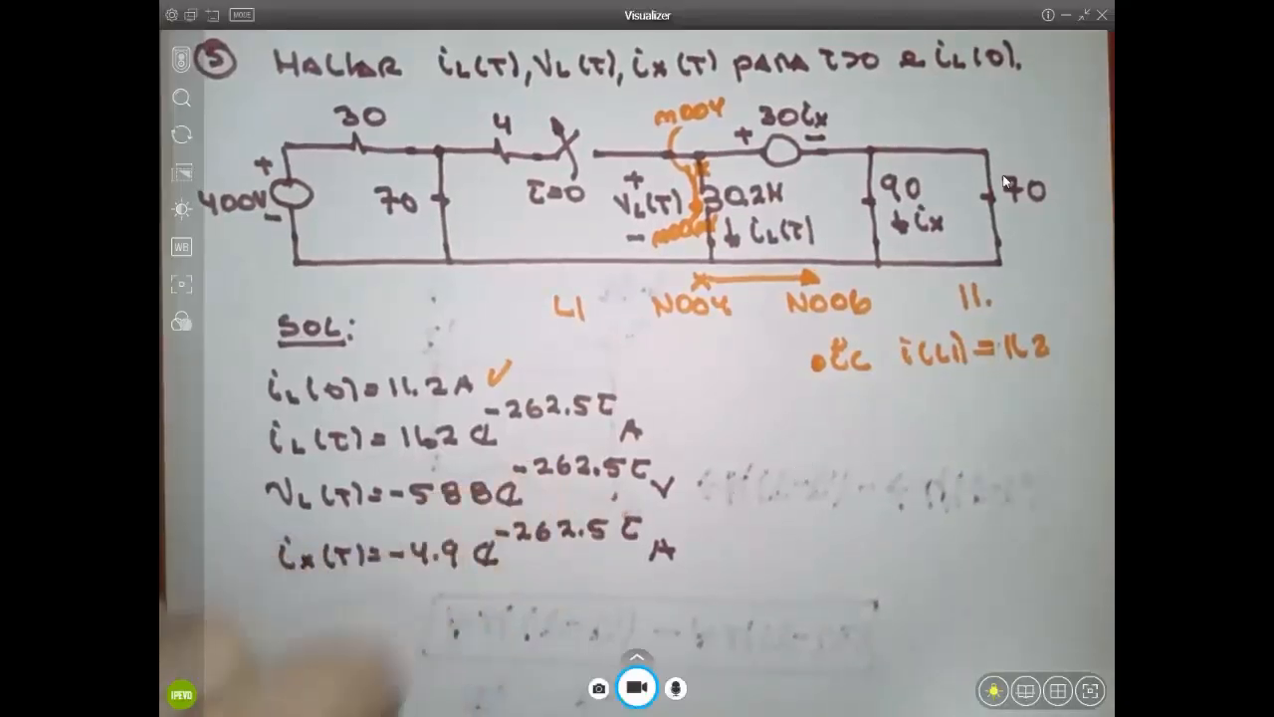
click(1062, 14)
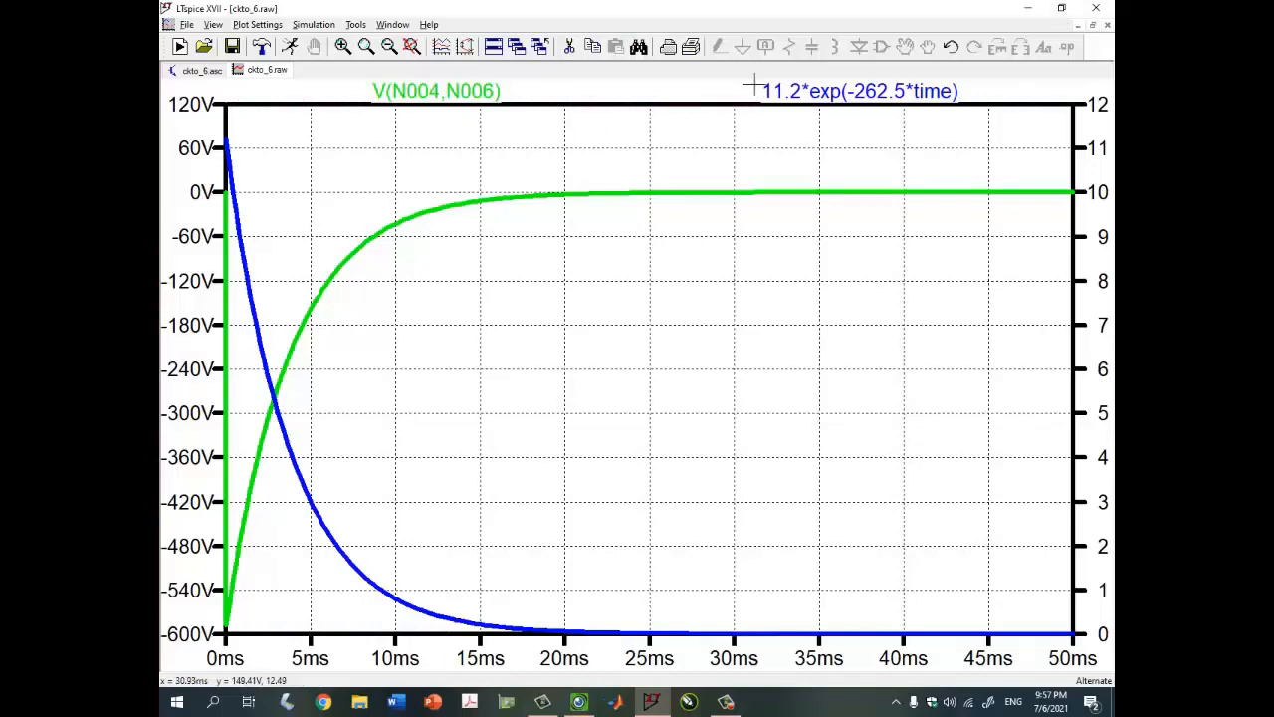
right_click(806, 95)
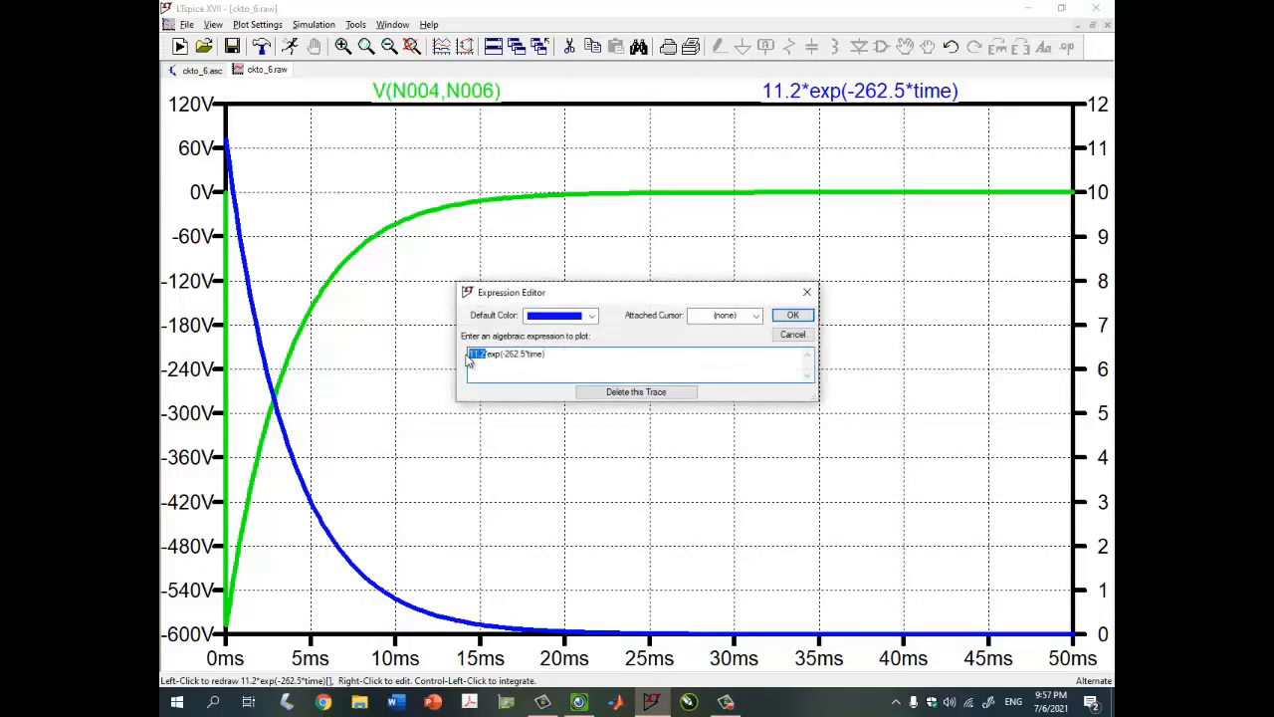
text(-588)
key(Return)
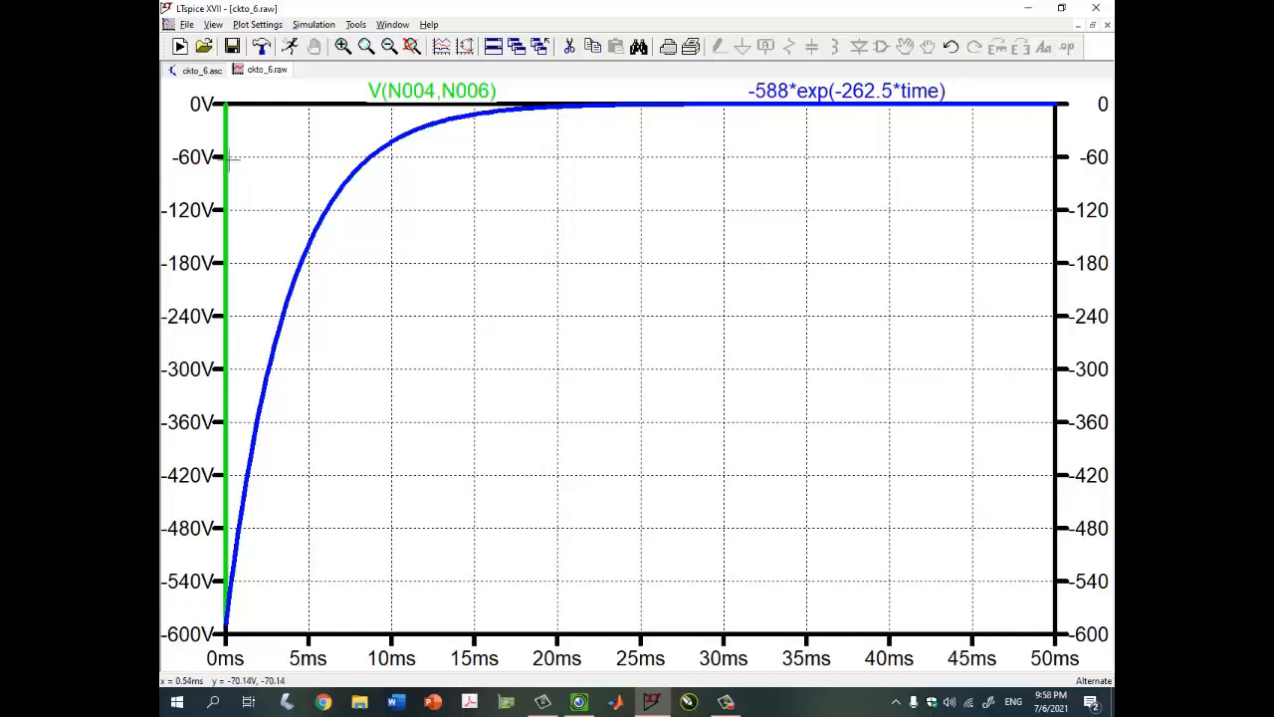
Append *u(time) to get -588*exp(-262.5*time)*u(time)
right_click(911, 93)
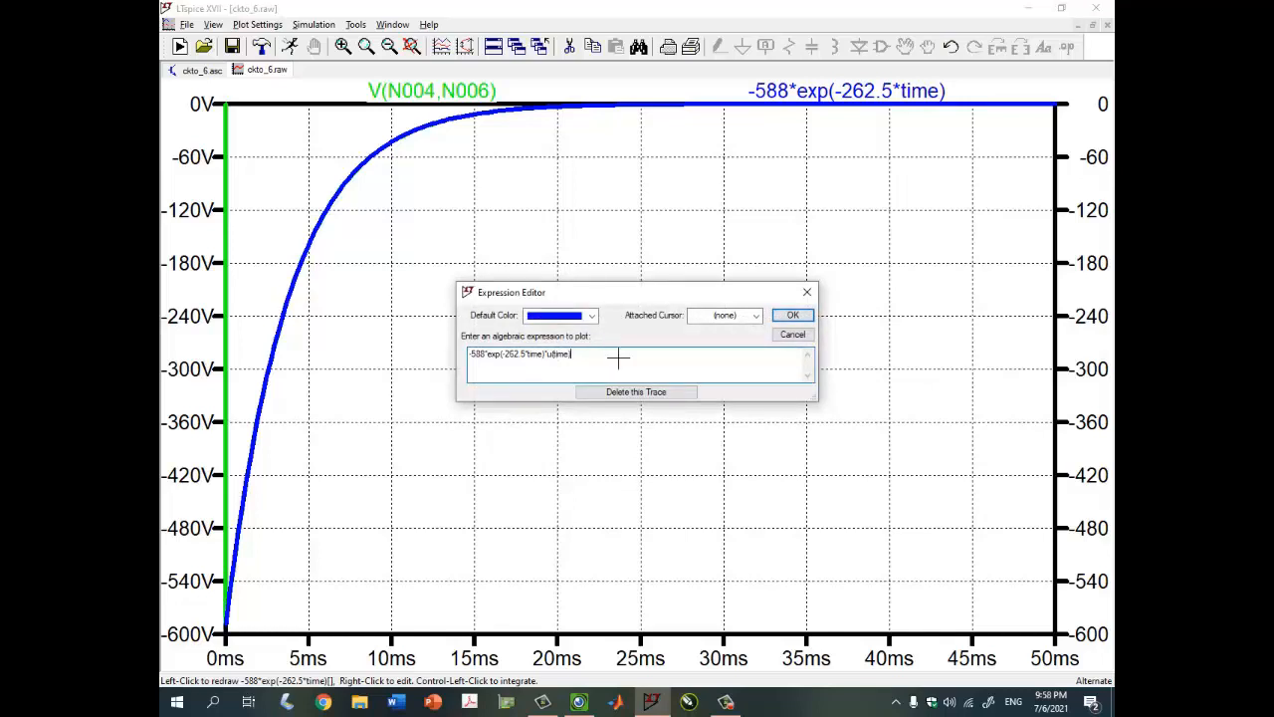
text(*u(time))
key(Return)
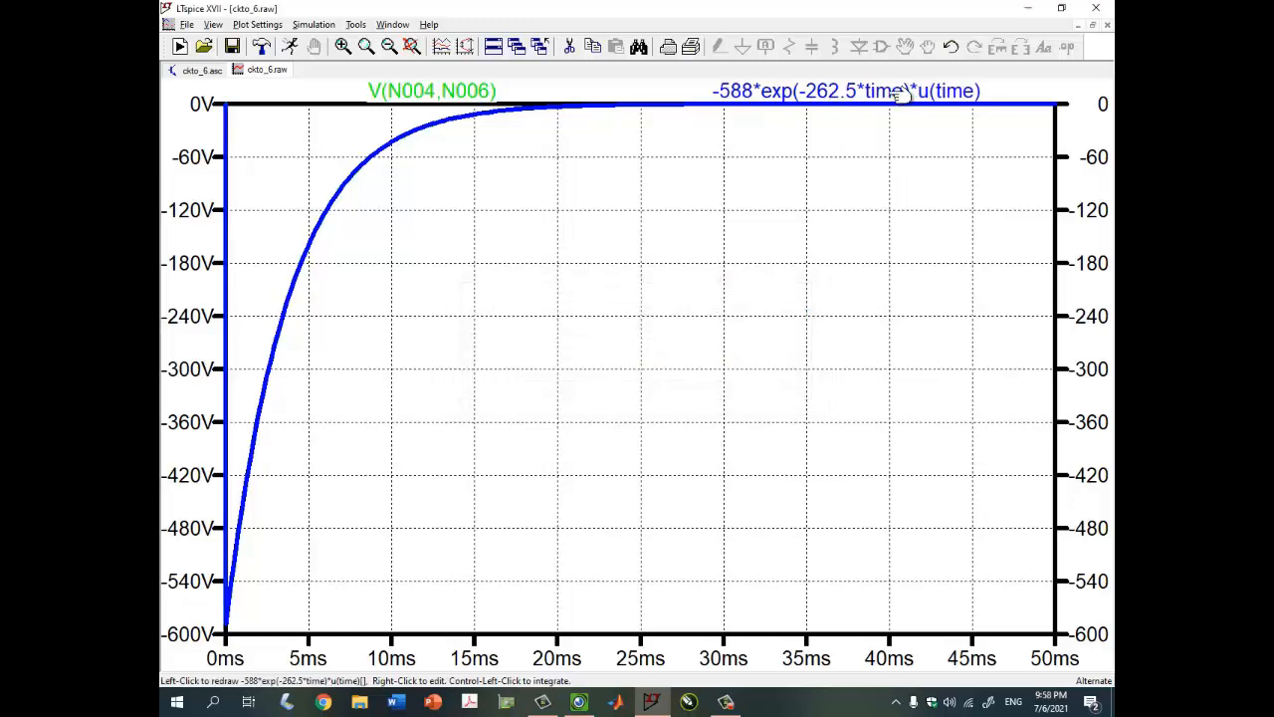
click(1094, 26)
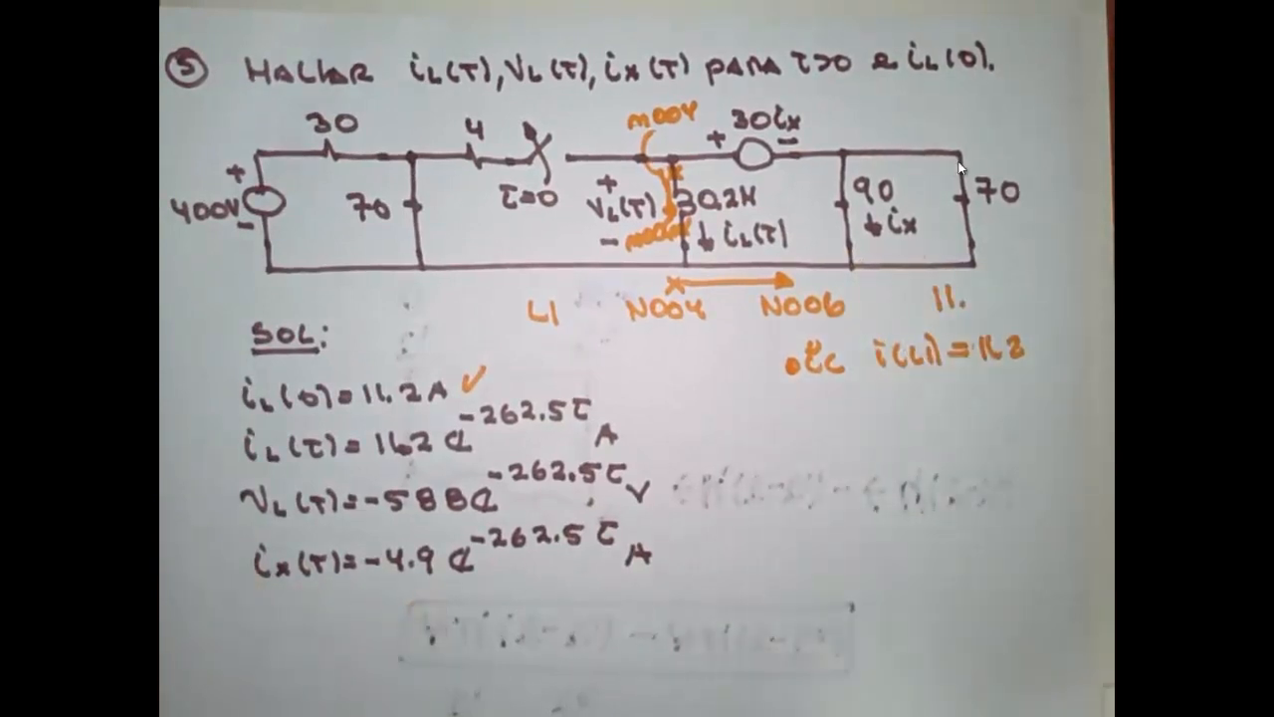
Return to the simulation and delete the V(N004,N006) trace from the plot
click(1065, 16)
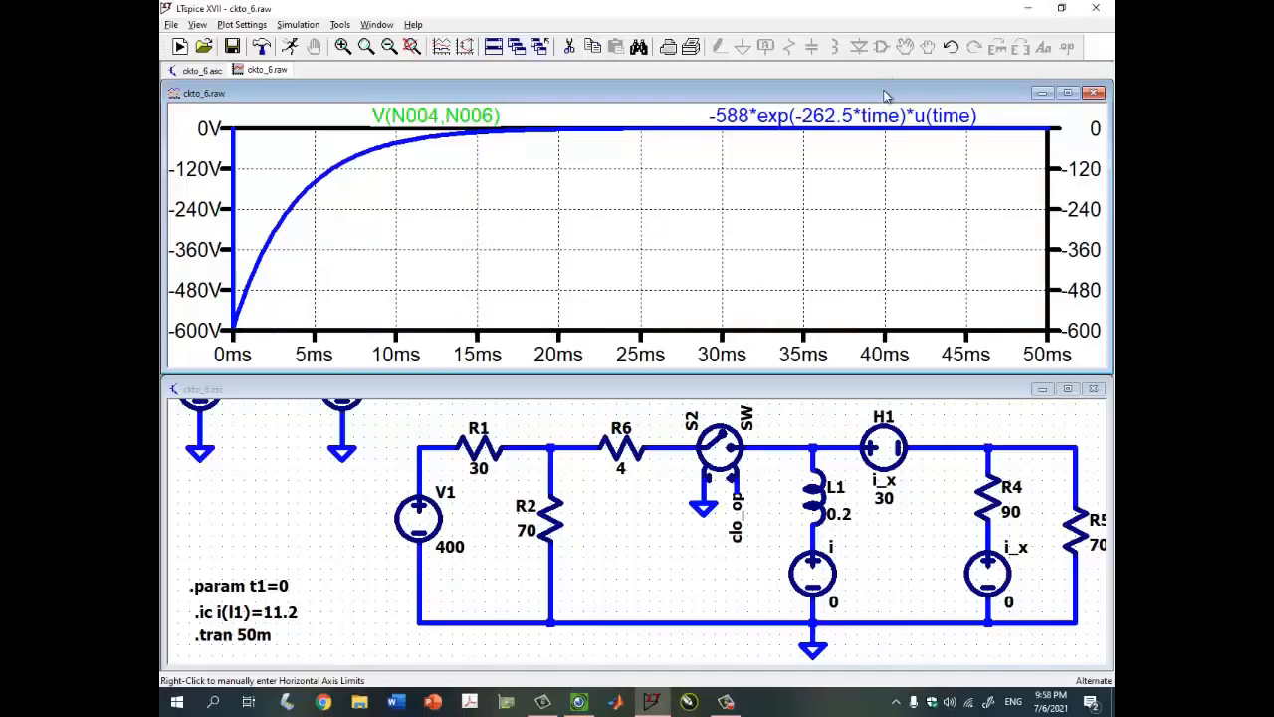
key(F5)
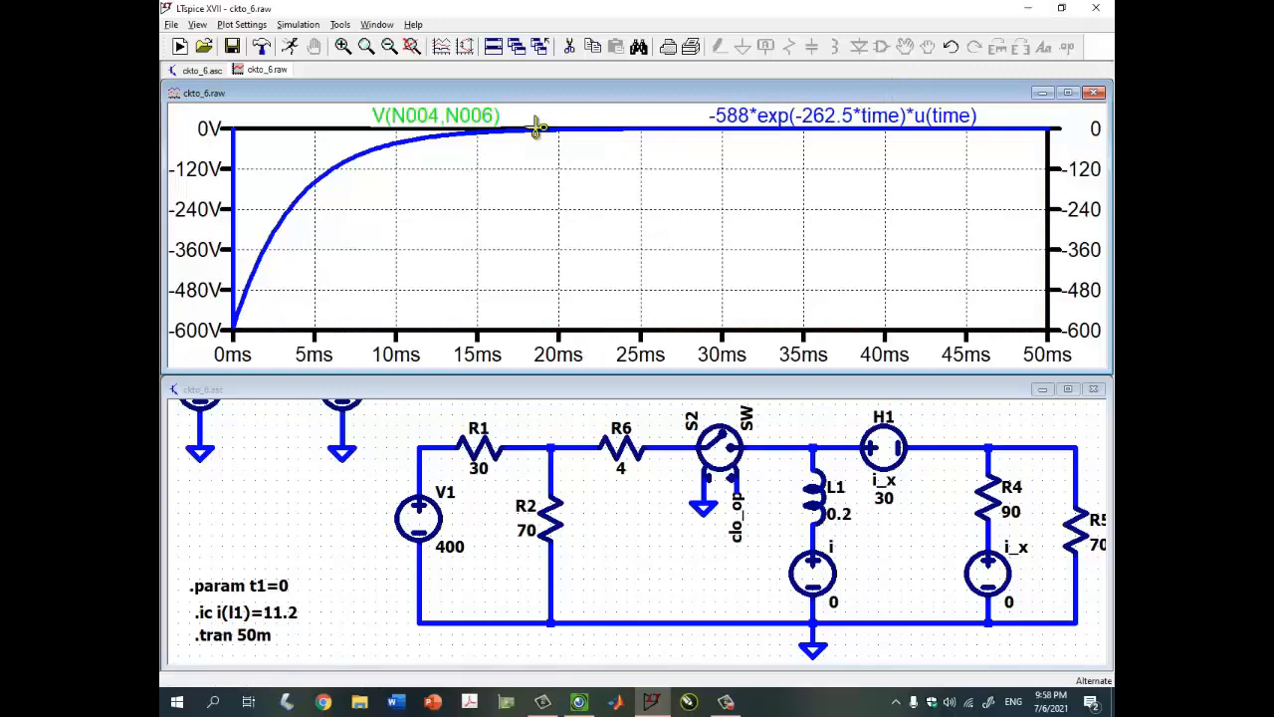
click(471, 117)
Plot the current I(I_x) through the i_x source, maximize the plot, and compare with the handwritten solution
click(805, 418)
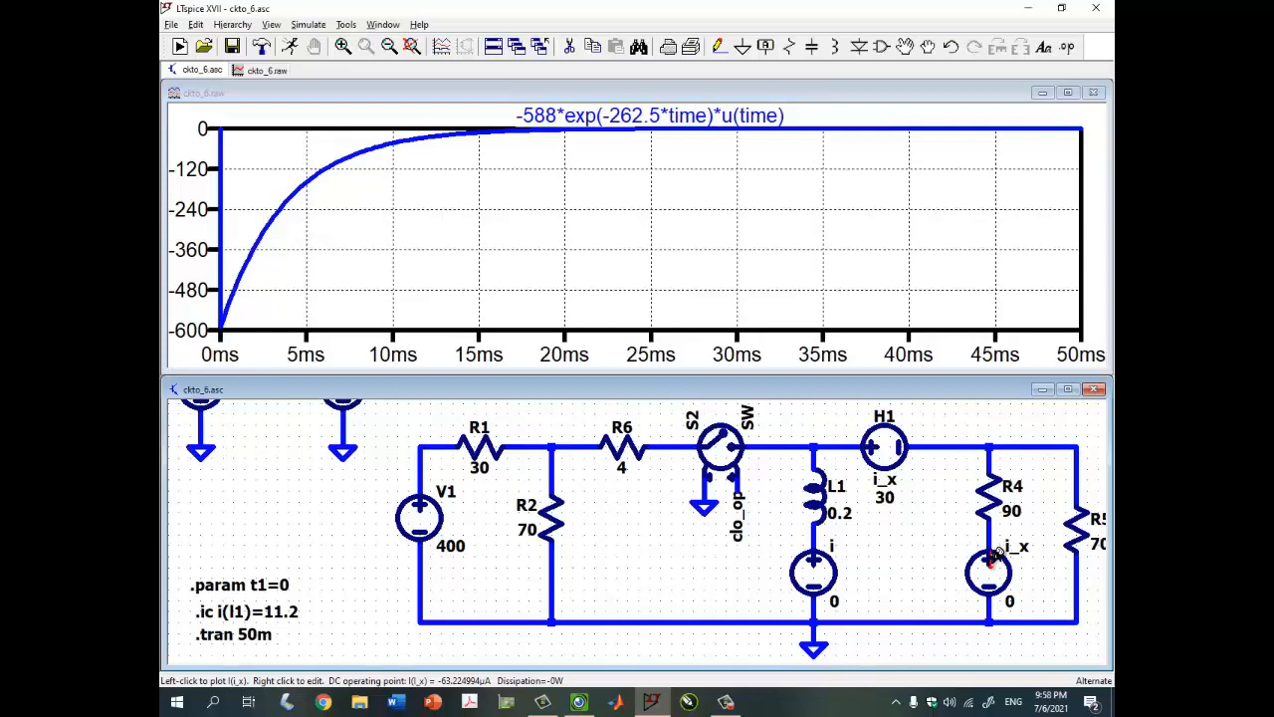
click(994, 559)
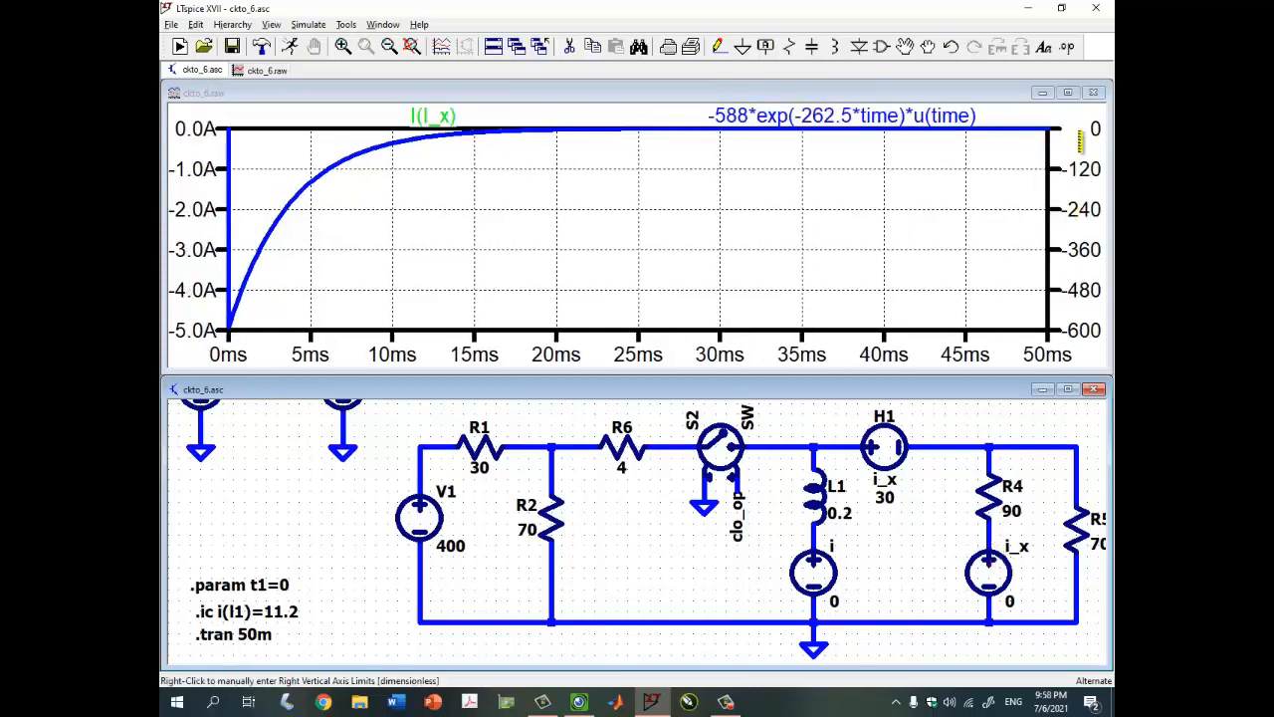
click(1067, 93)
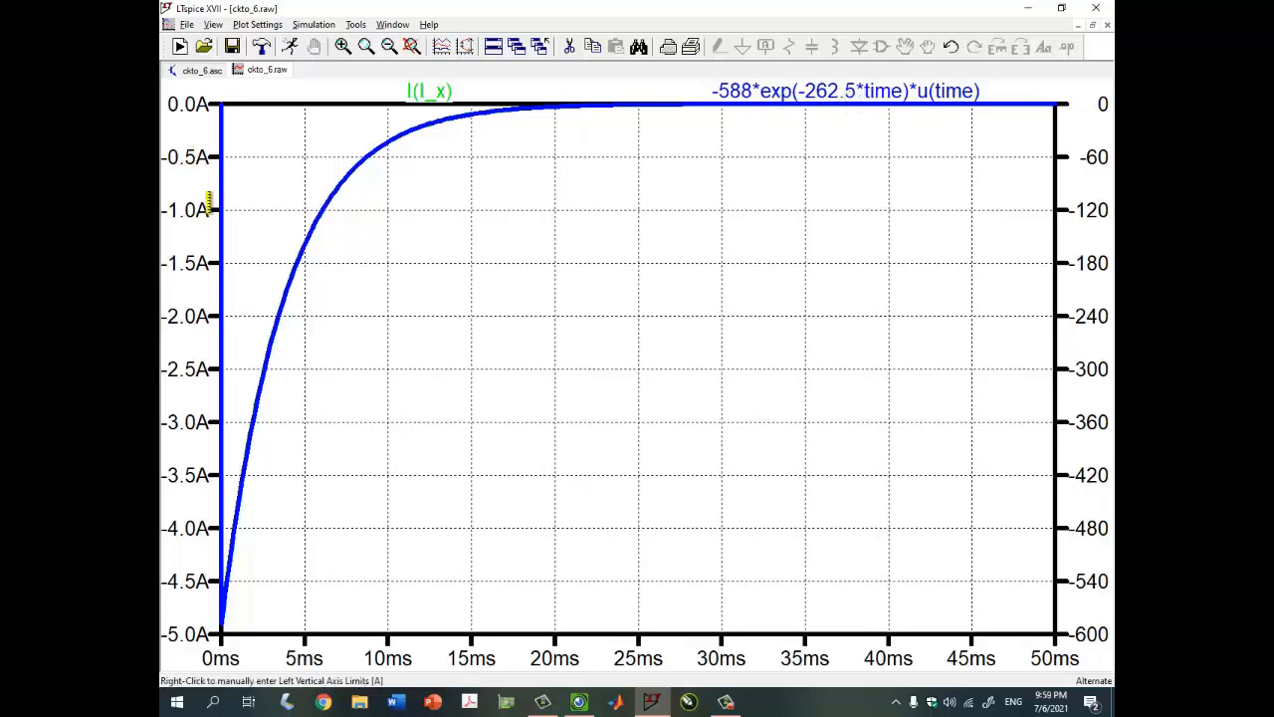
click(578, 701)
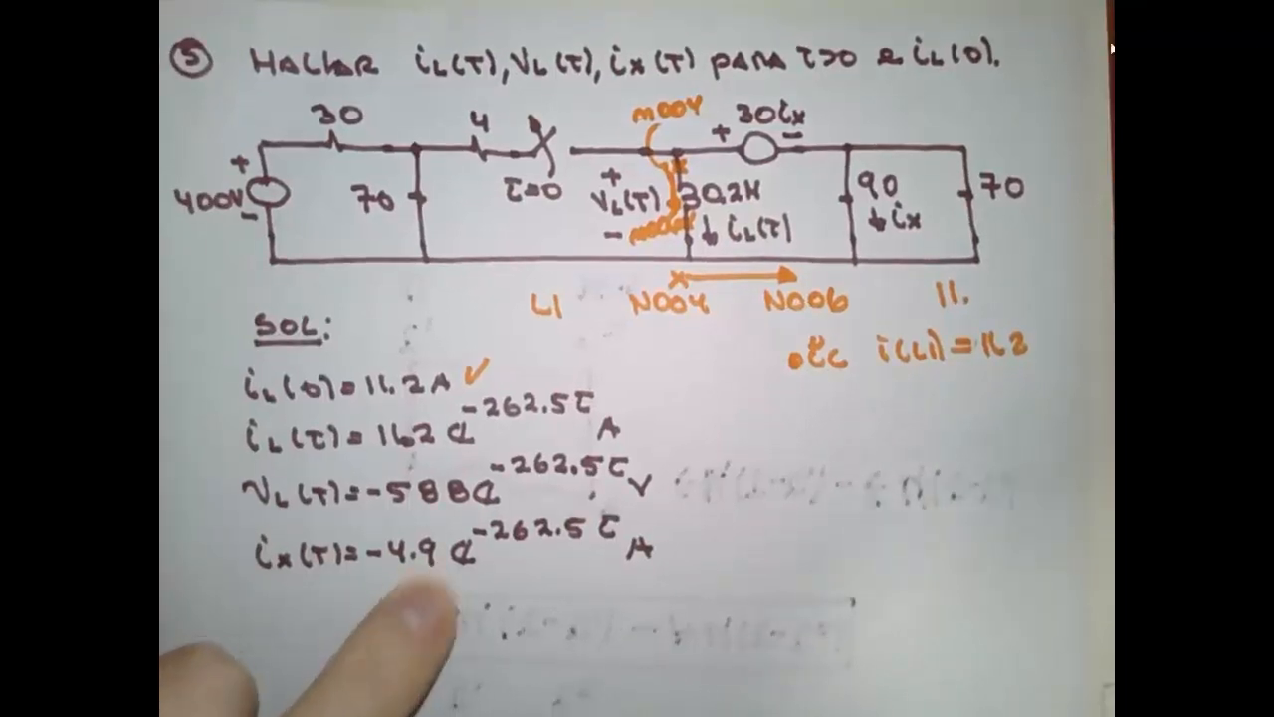
click(1068, 17)
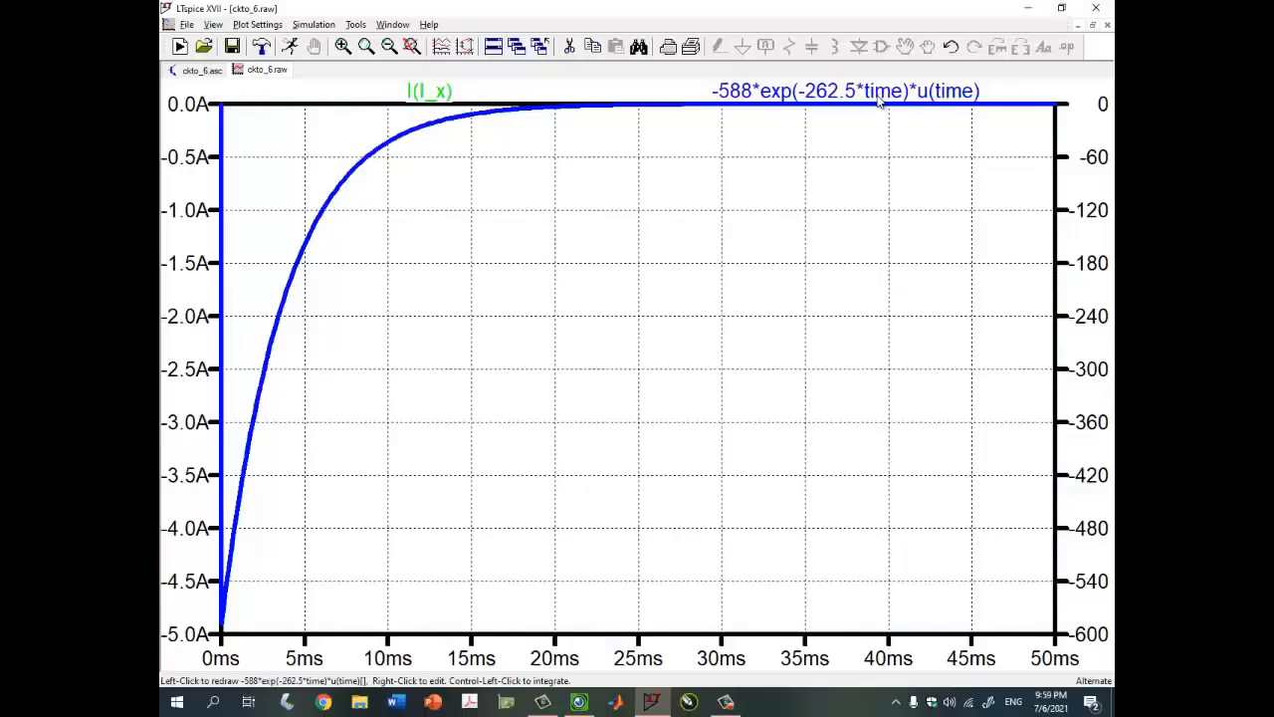
Change the analytic curve's amplitude from -588 to -4.9
right_click(881, 94)
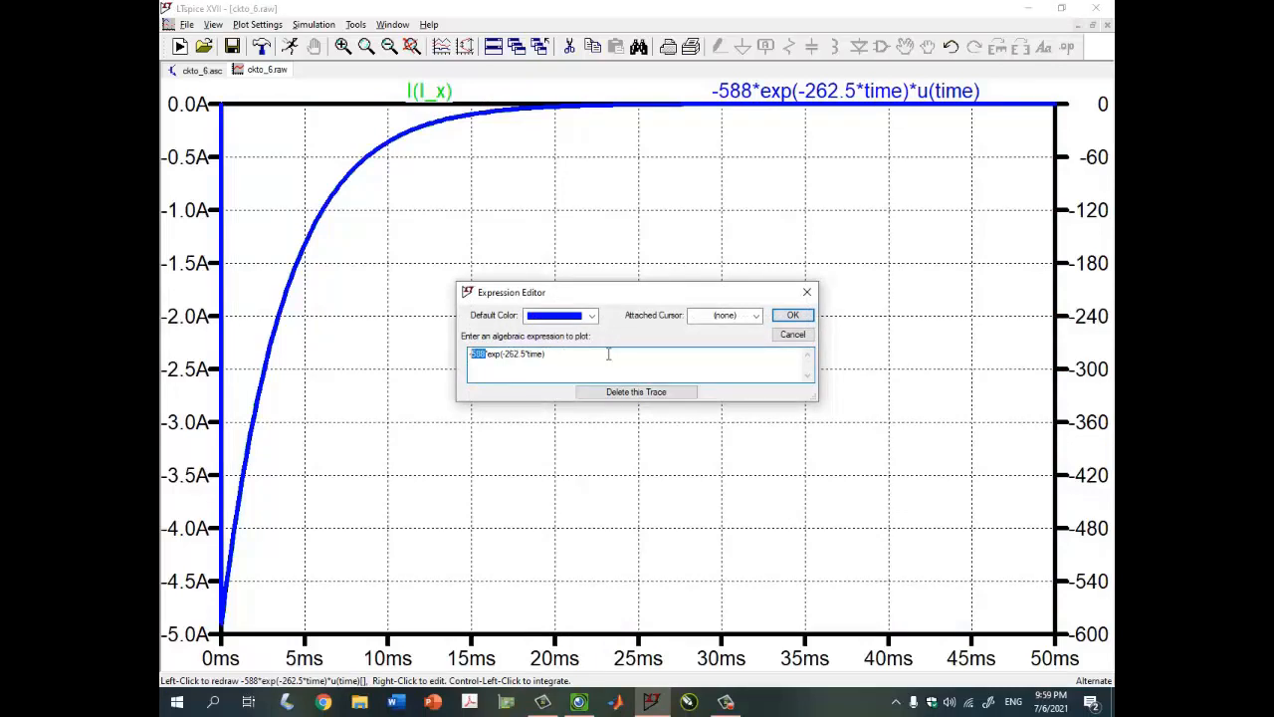
text(-4.9)
key(Return)
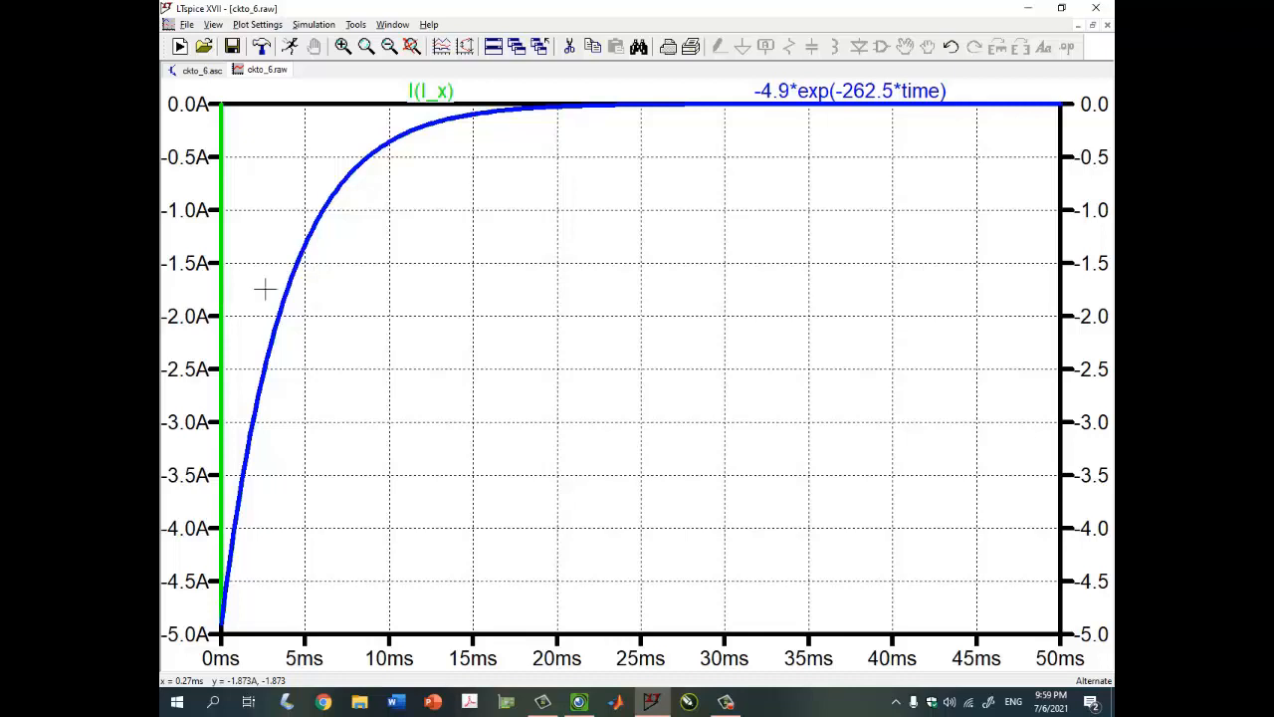
Multiply the curve by u(time), restore the plot window, and show the handwritten solution
right_click(934, 94)
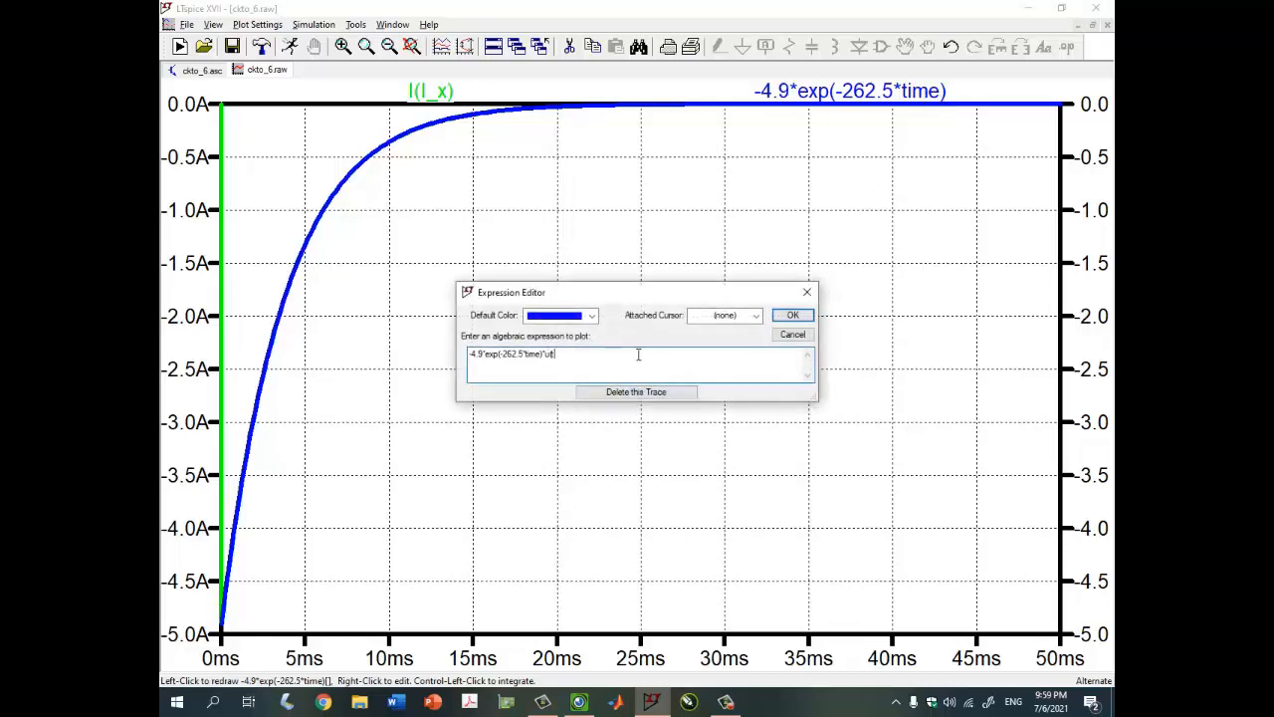
key(Return)
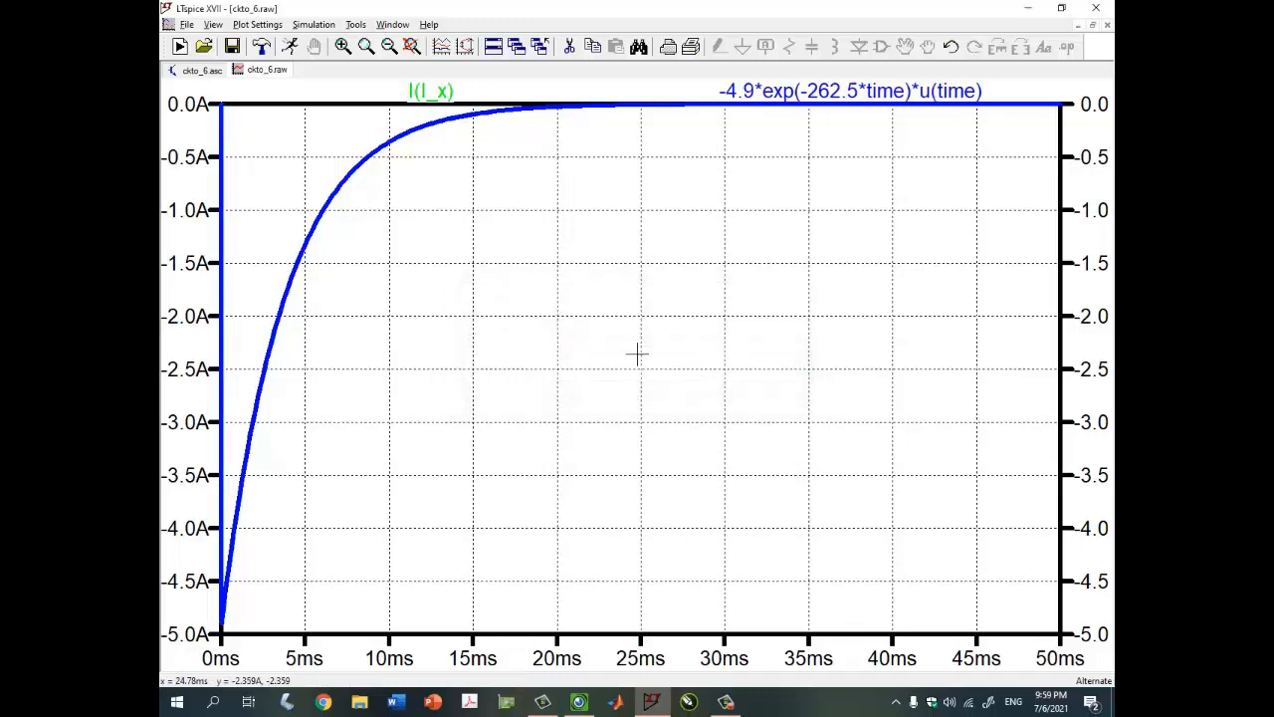
click(1092, 24)
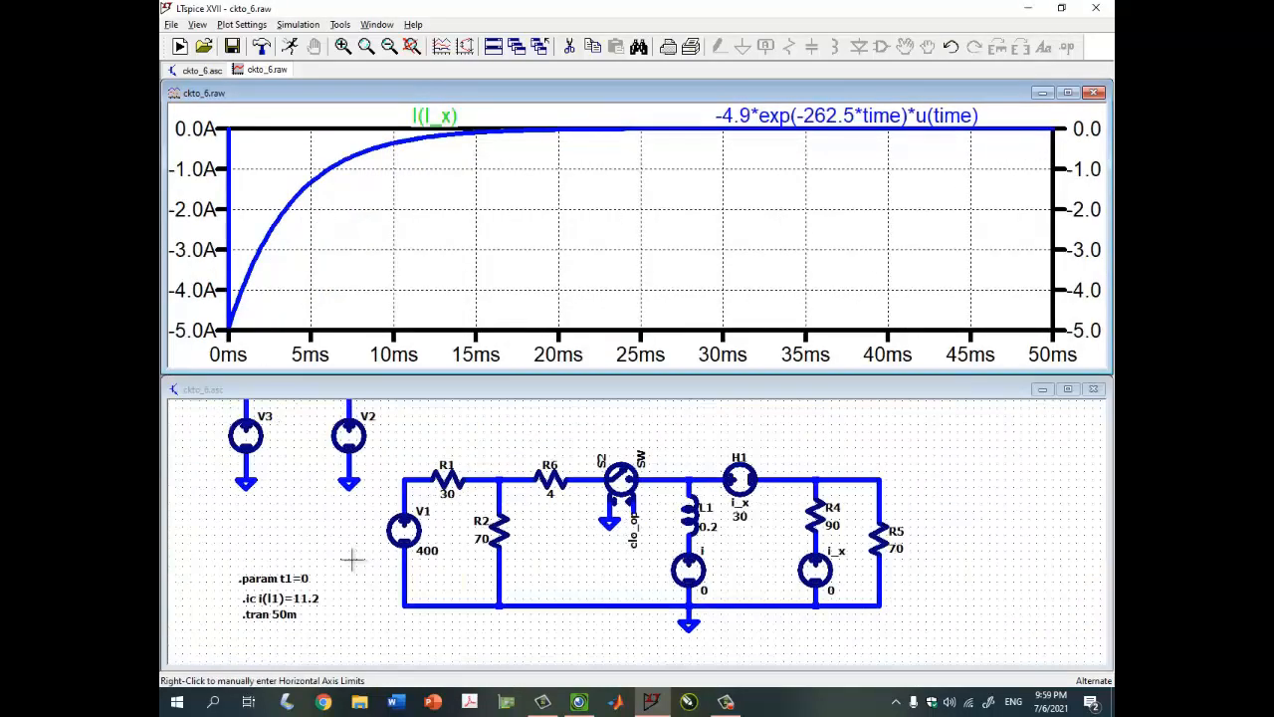
click(579, 702)
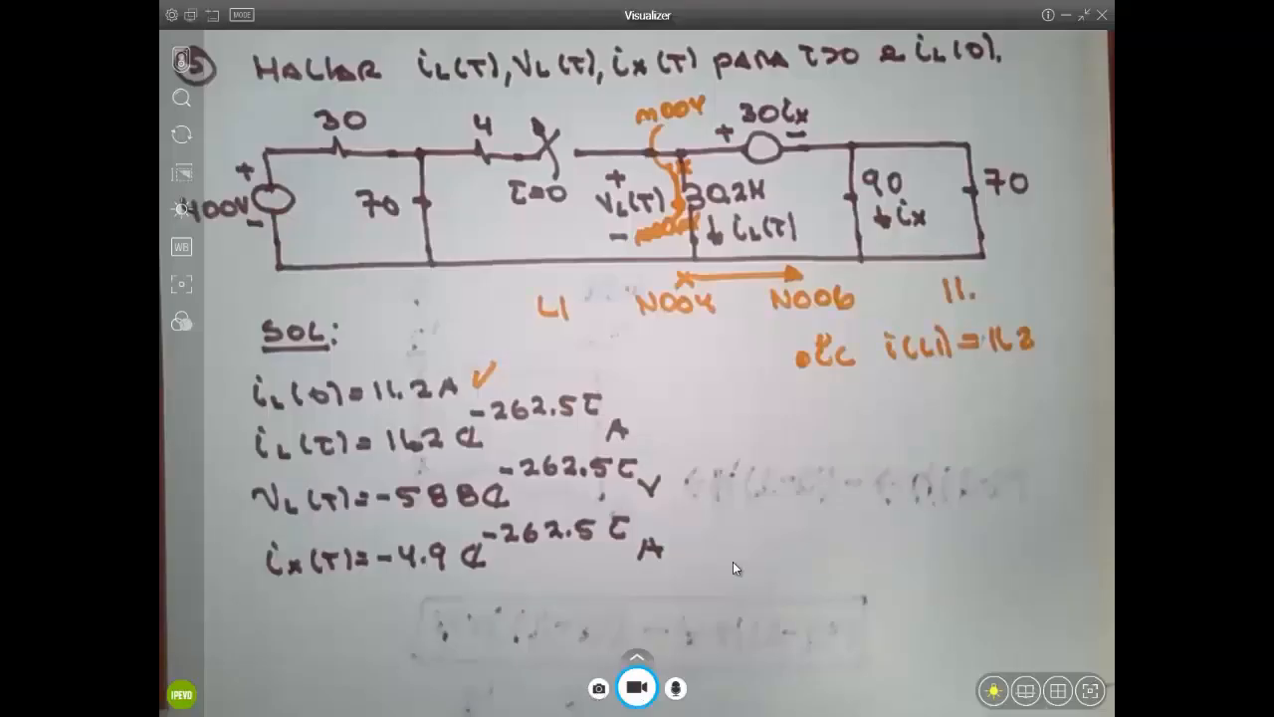